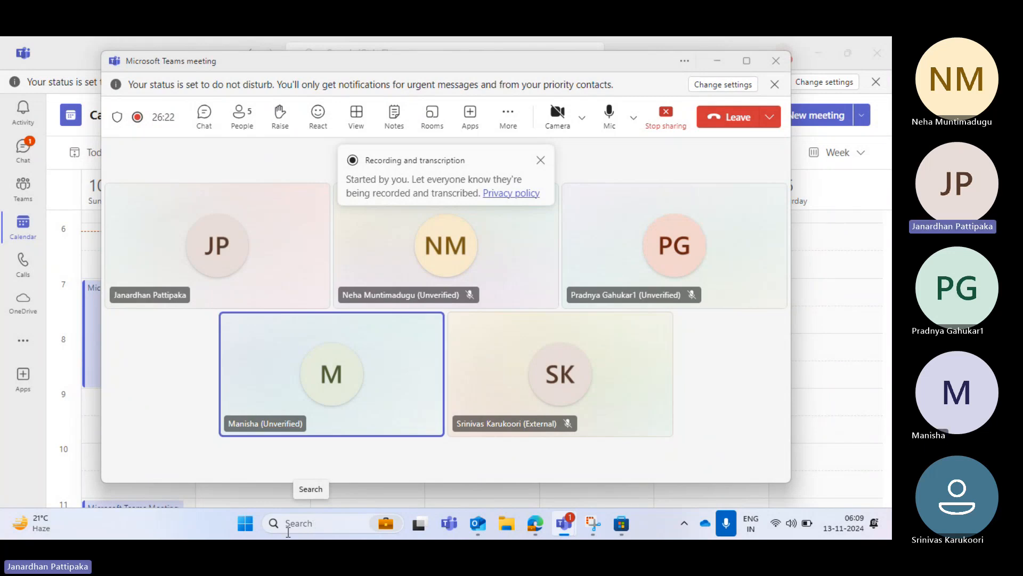
# Search Windows for the Microsoft Store and open it
pyautogui.click(296, 524)
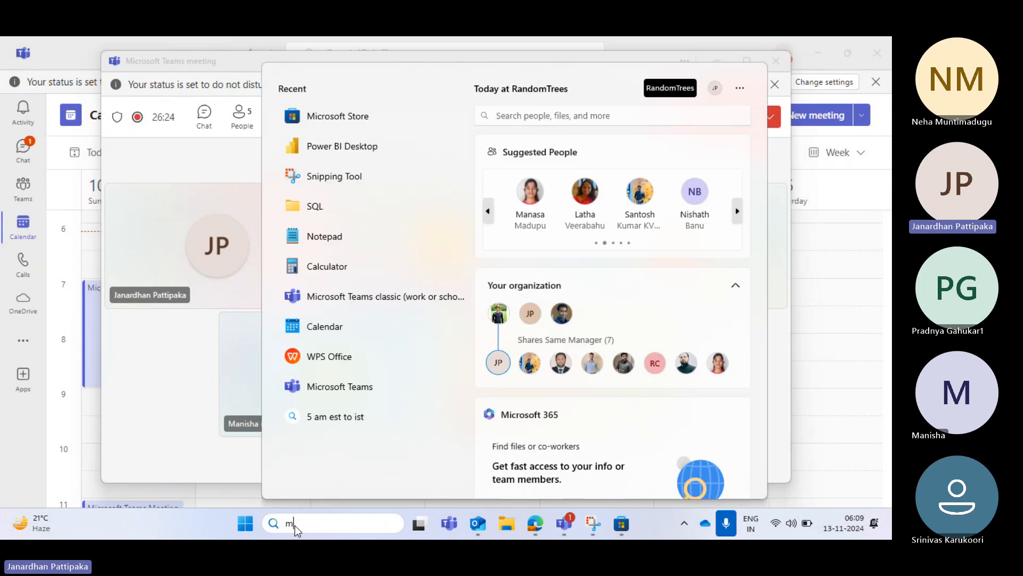
pyautogui.write('microsoft')
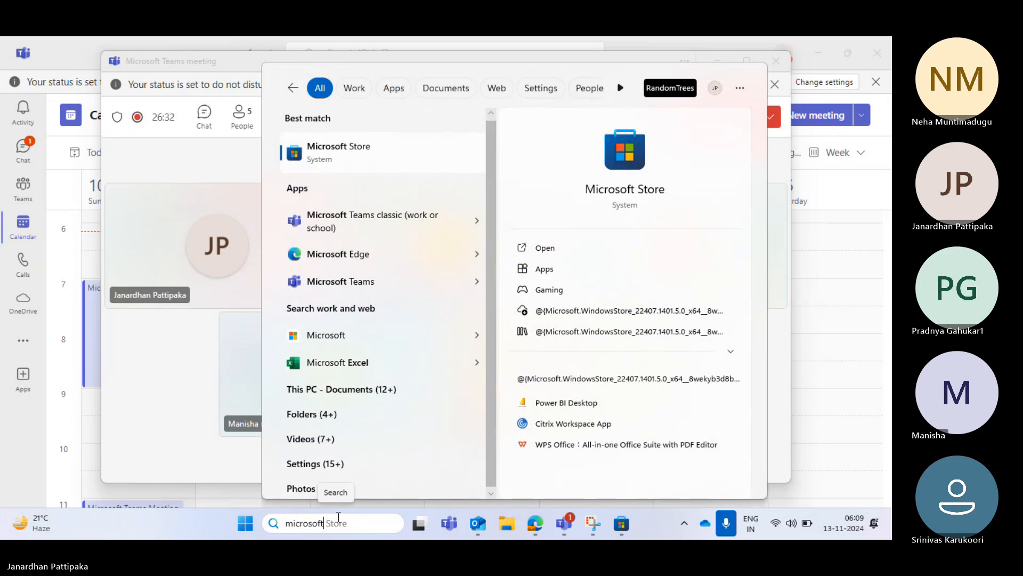
pyautogui.write('sto')
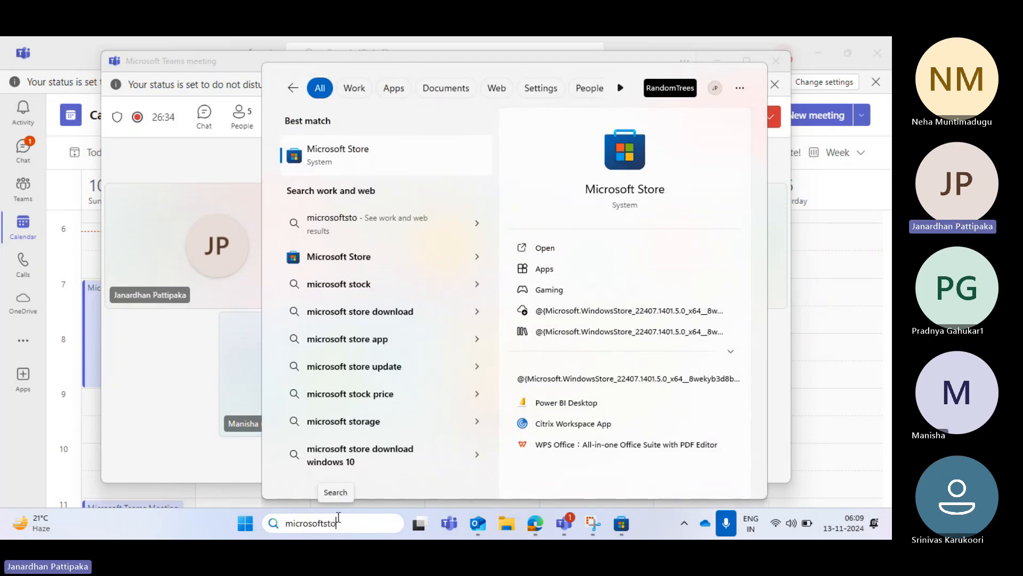
pyautogui.click(322, 155)
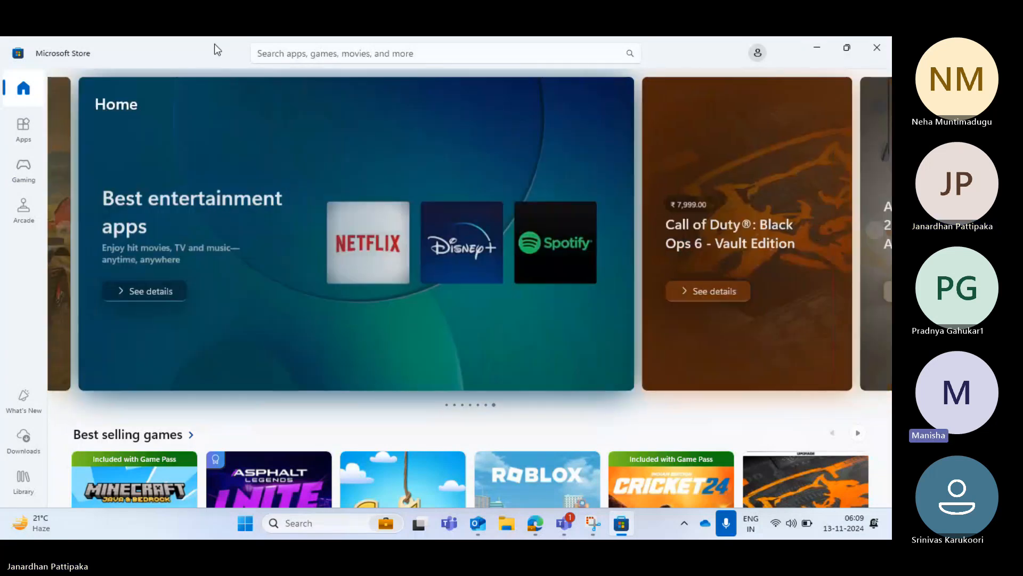
# Search the store for Power BI Desktop and open its product page
pyautogui.click(347, 53)
pyautogui.write('pow')
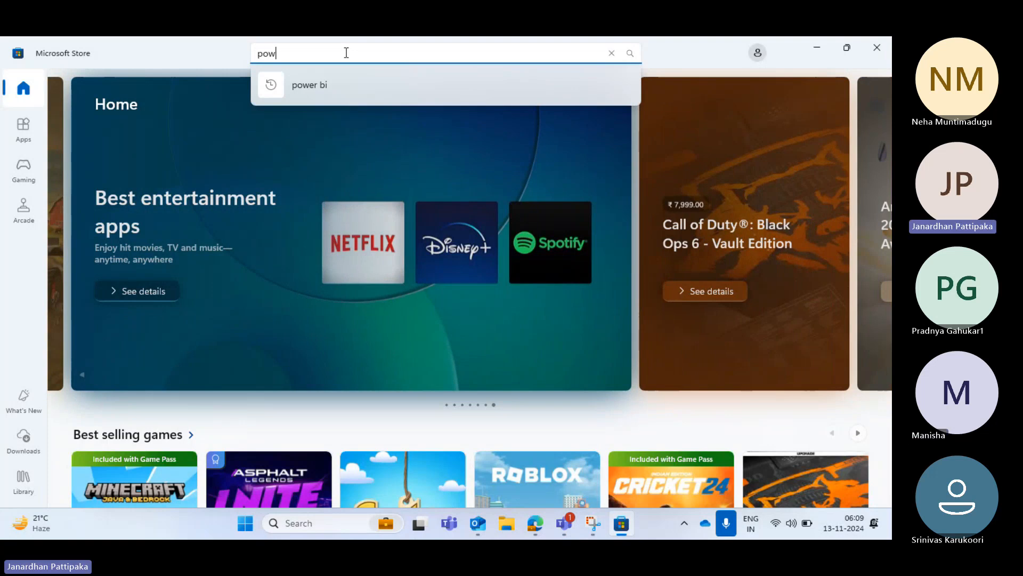
pyautogui.write('er')
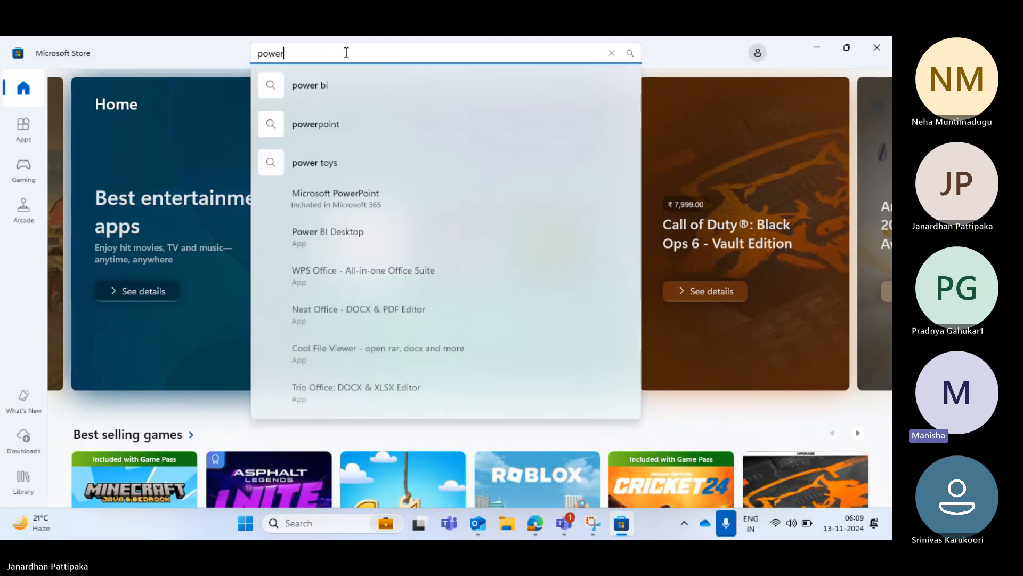
pyautogui.write('ci')
pyautogui.press('BackSpace')
pyautogui.press('BackSpace')
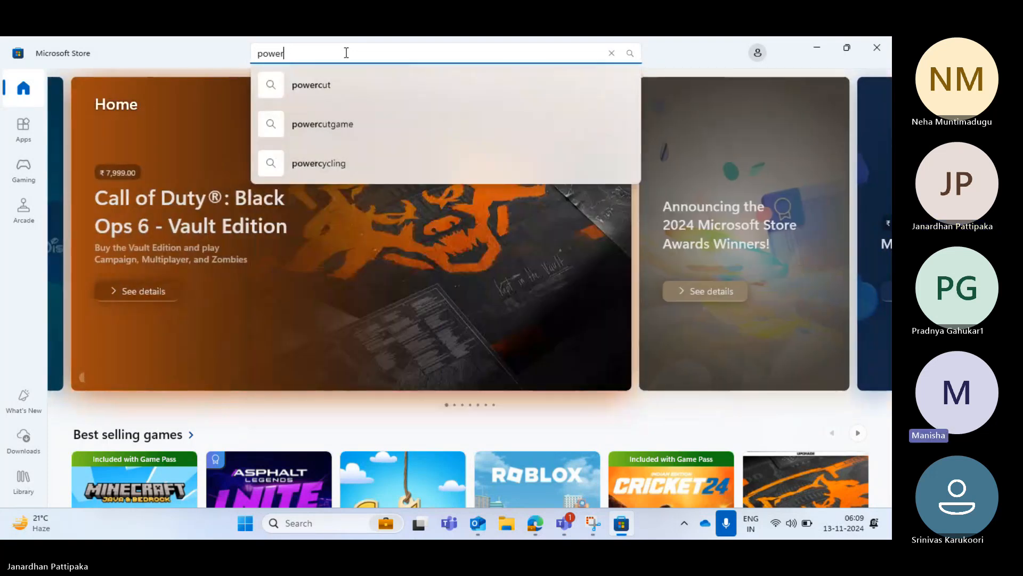
pyautogui.write('bide')
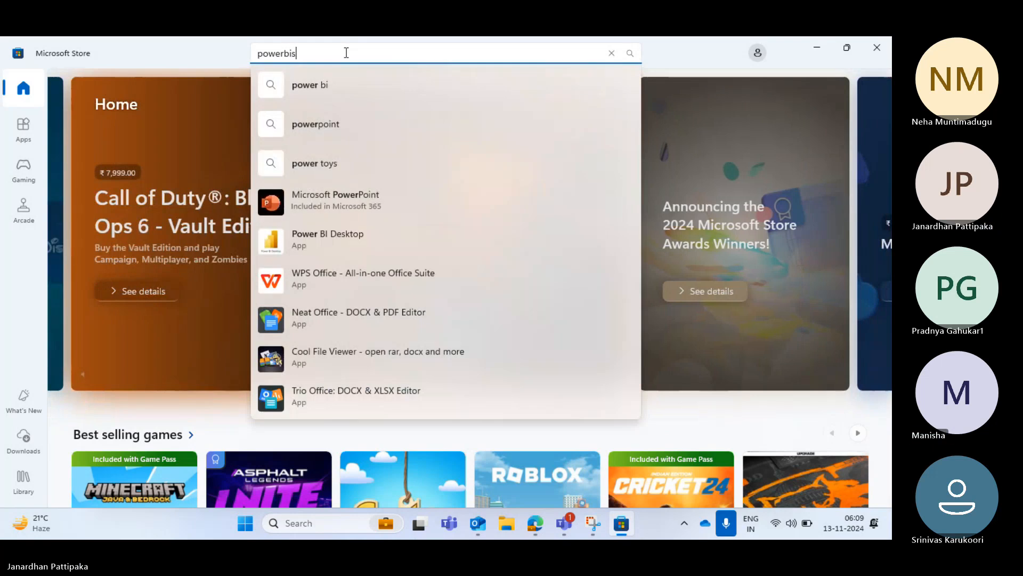
pyautogui.write('sk')
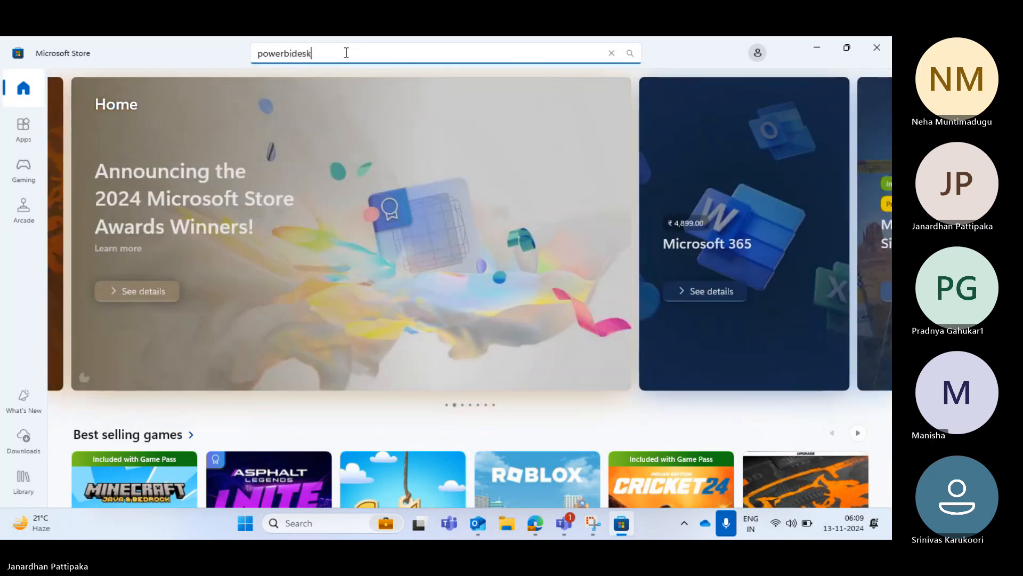
pyautogui.write('top')
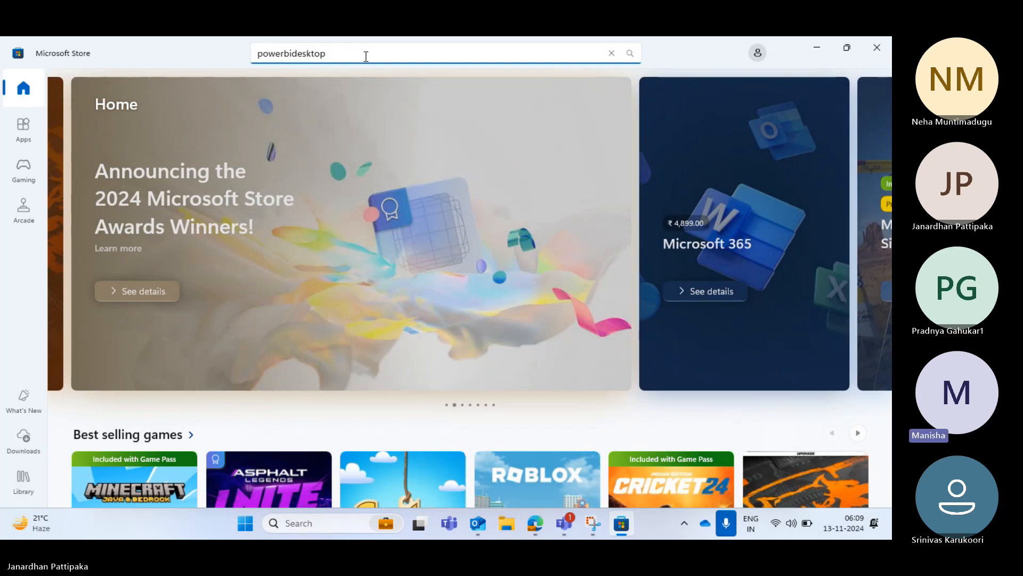
pyautogui.press('BackSpace')
pyautogui.press('BackSpace')
pyautogui.press('BackSpace')
pyautogui.press('BackSpace')
pyautogui.press('BackSpace')
pyautogui.press('BackSpace')
pyautogui.press('BackSpace')
pyautogui.press('BackSpace')
pyautogui.press('BackSpace')
pyautogui.press('BackSpace')
pyautogui.press('BackSpace')
pyautogui.press('BackSpace')
pyautogui.press('BackSpace')
pyautogui.press('BackSpace')
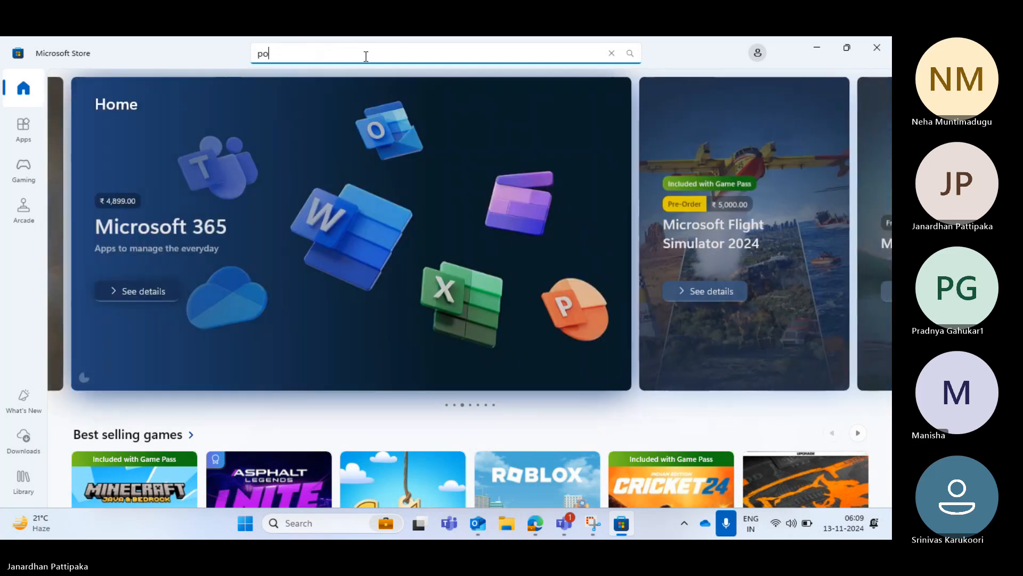
pyautogui.write('pow')
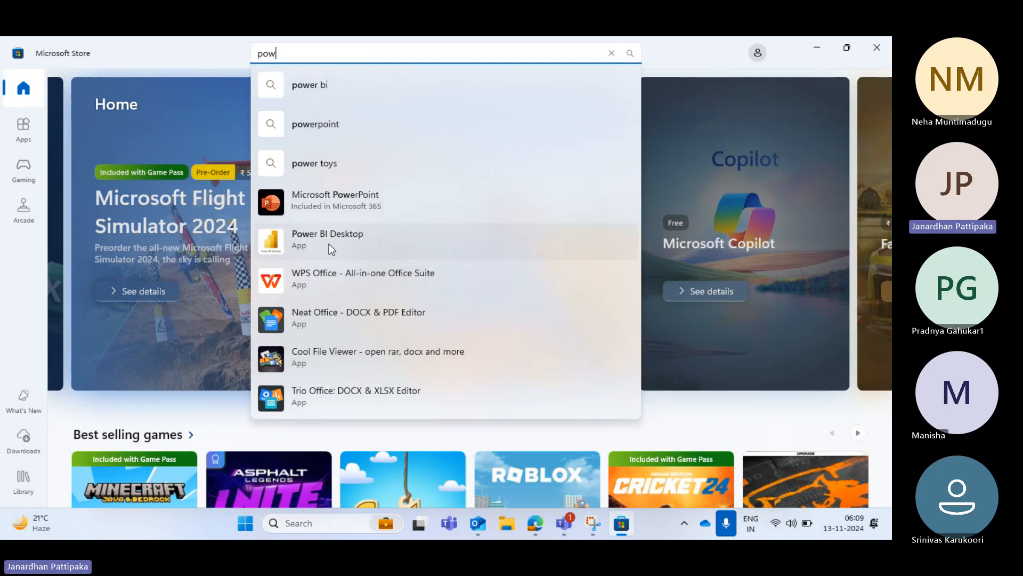
pyautogui.click(330, 248)
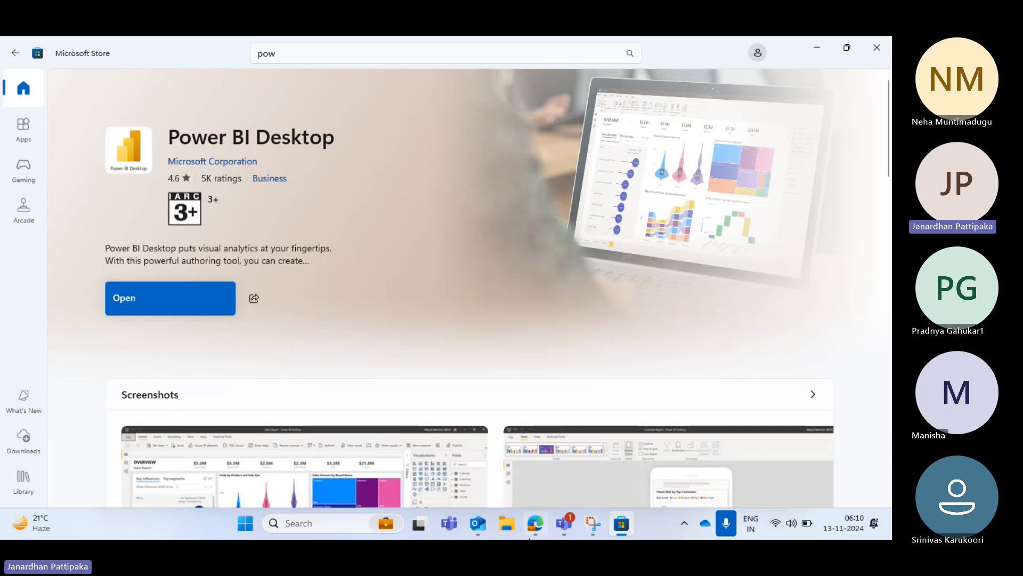
# Switch to the Edge browser and search the web for "power bi desktop download" in a new tab
pyautogui.moveTo(532, 529)
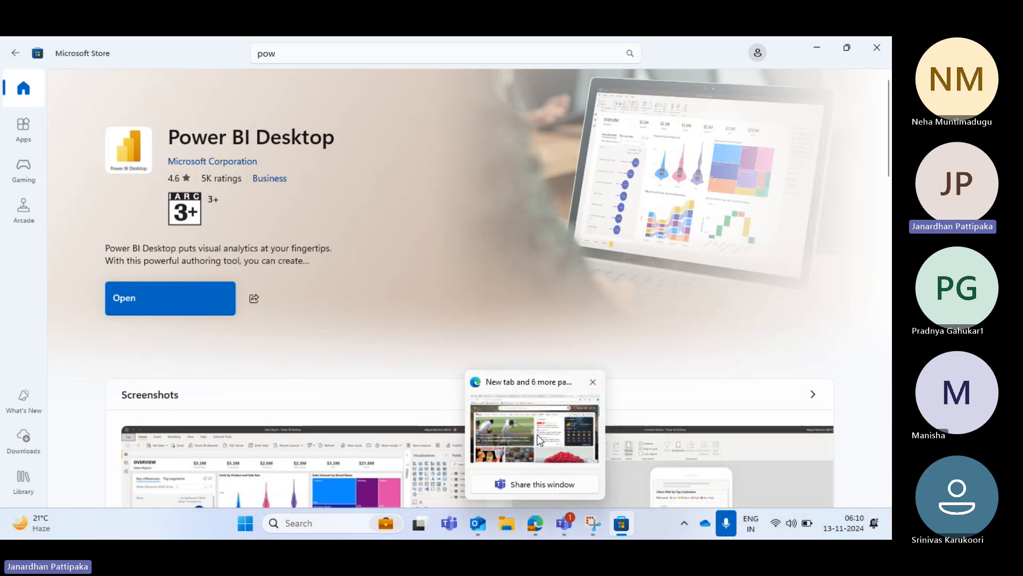
pyautogui.click(538, 439)
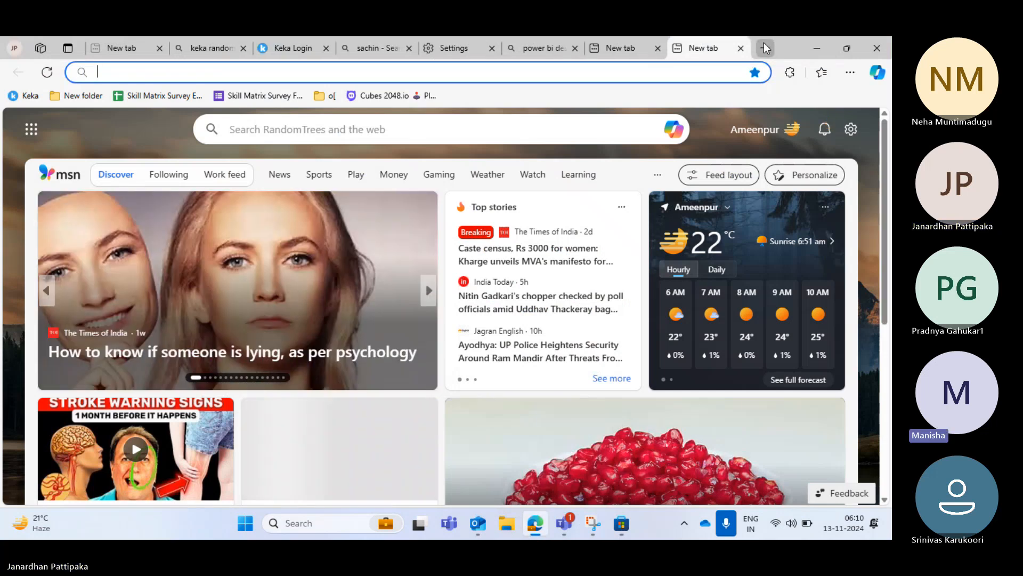
pyautogui.write('p')
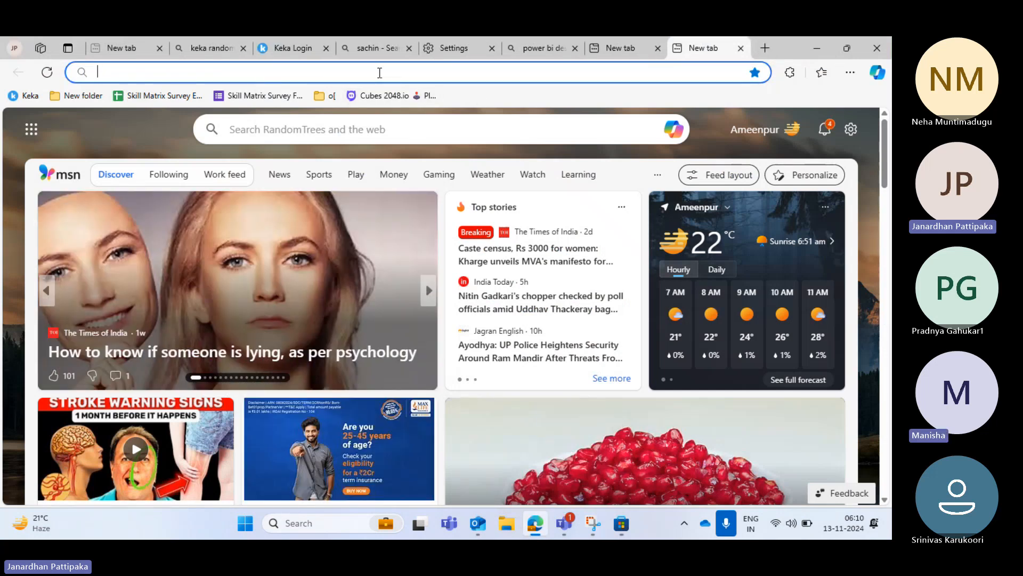
pyautogui.write('ower bi ')
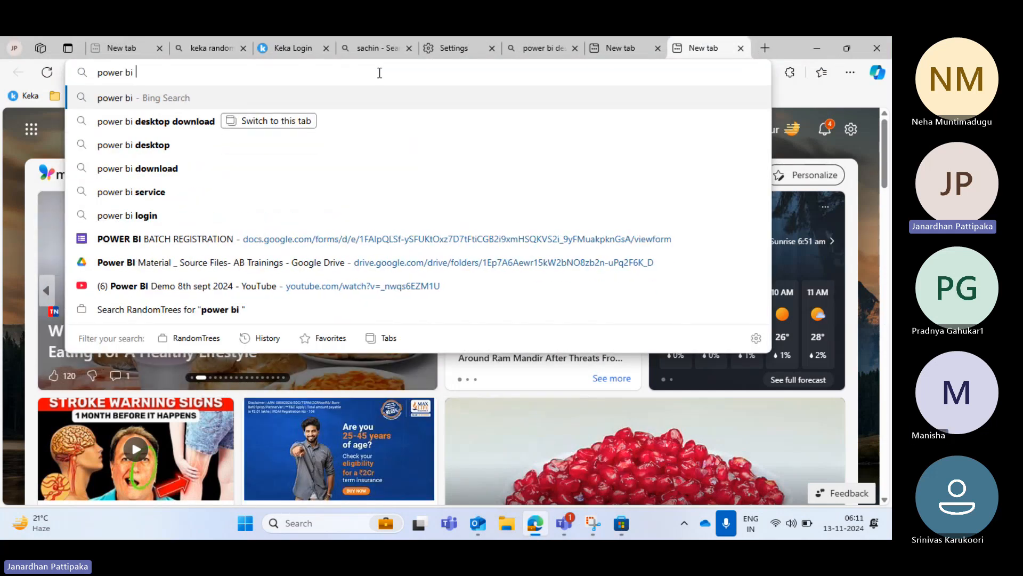
pyautogui.write('desktop')
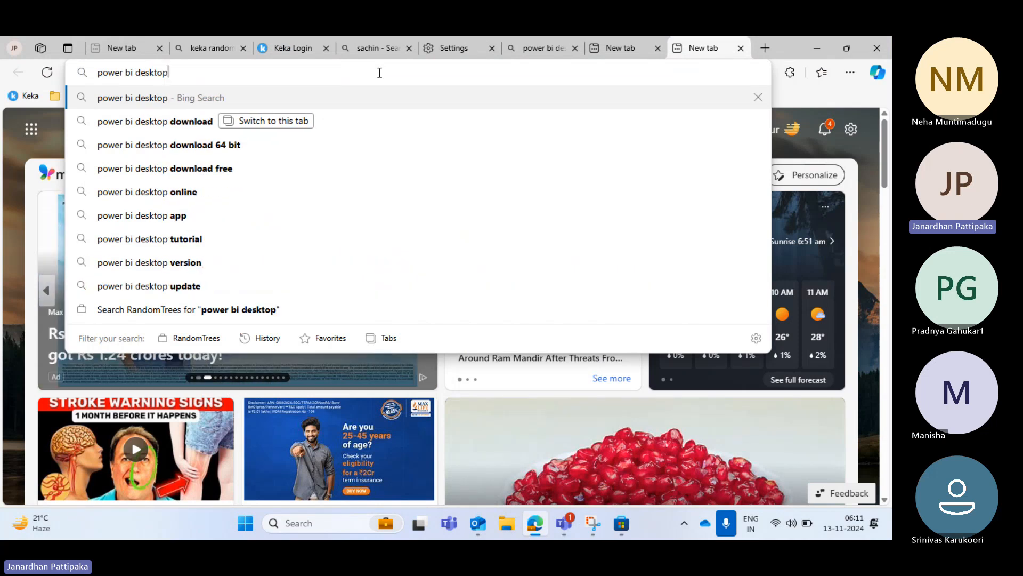
pyautogui.write(' download')
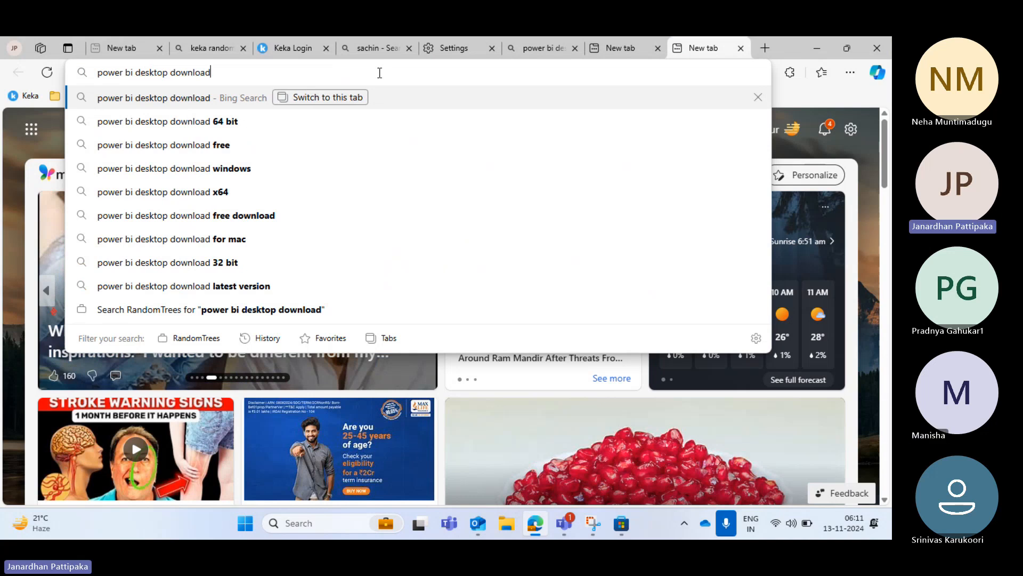
pyautogui.press('Return')
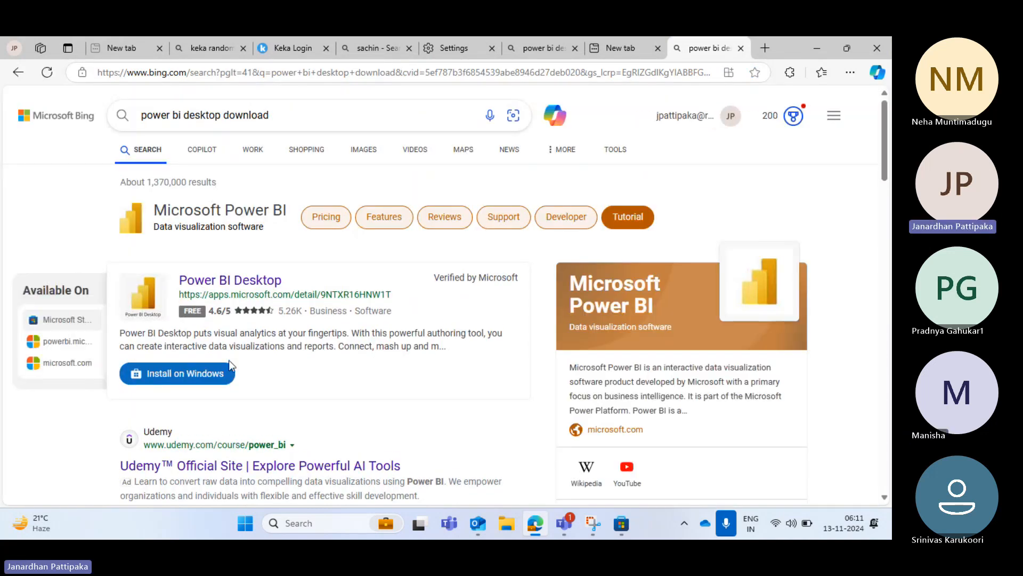
# Try to open the "Download Microsoft Power BI Desktop from Official Microsoft" result and return to the search results
pyautogui.scroll(-5, 289, 403)
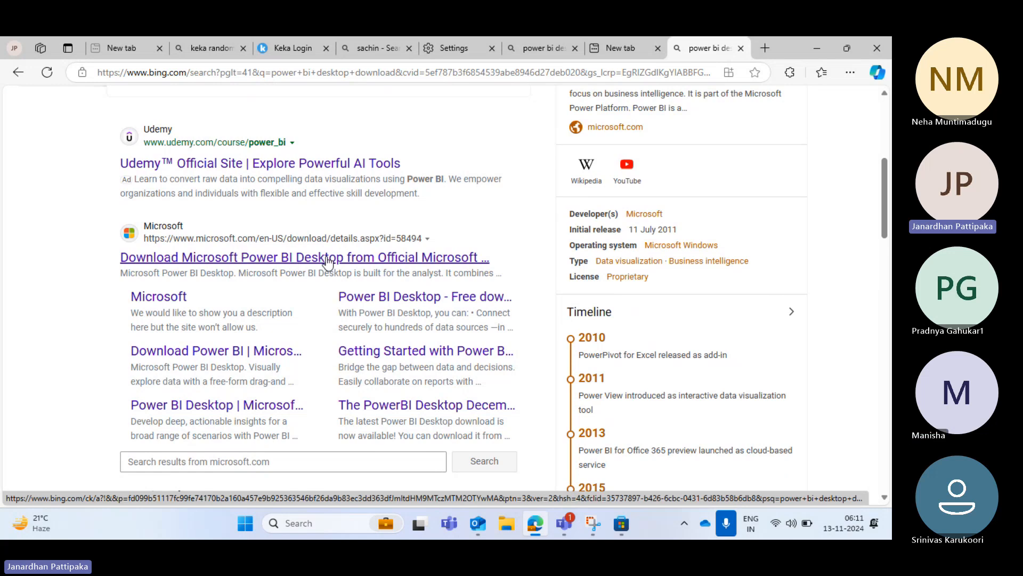
pyautogui.click(298, 261)
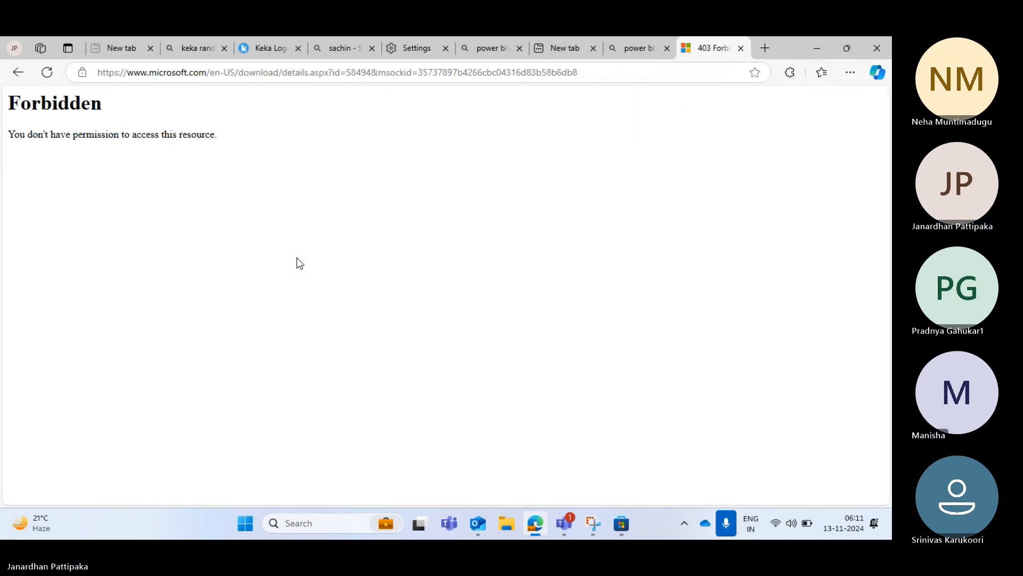
pyautogui.click(631, 46)
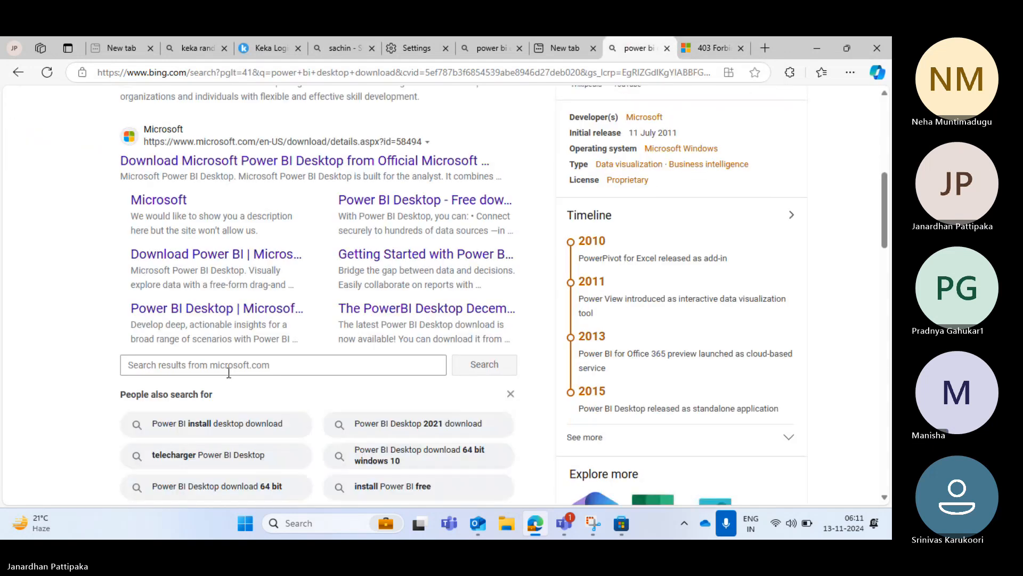
# Open the "Download Power BI | Microsoft Power Platform" result and request the PBI Desktop download
pyautogui.scroll(-5, 228, 373)
pyautogui.click(269, 274)
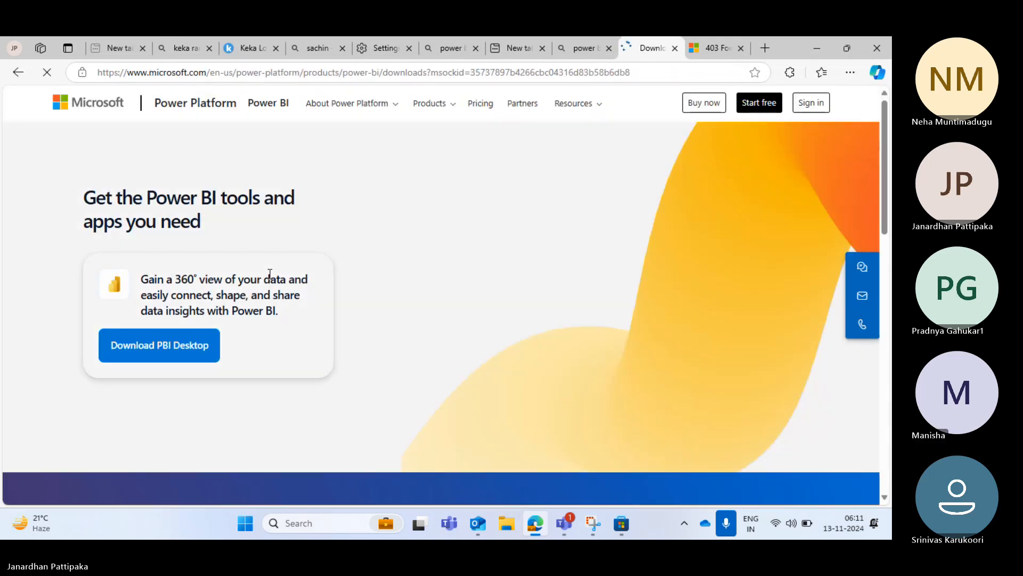
pyautogui.click(580, 52)
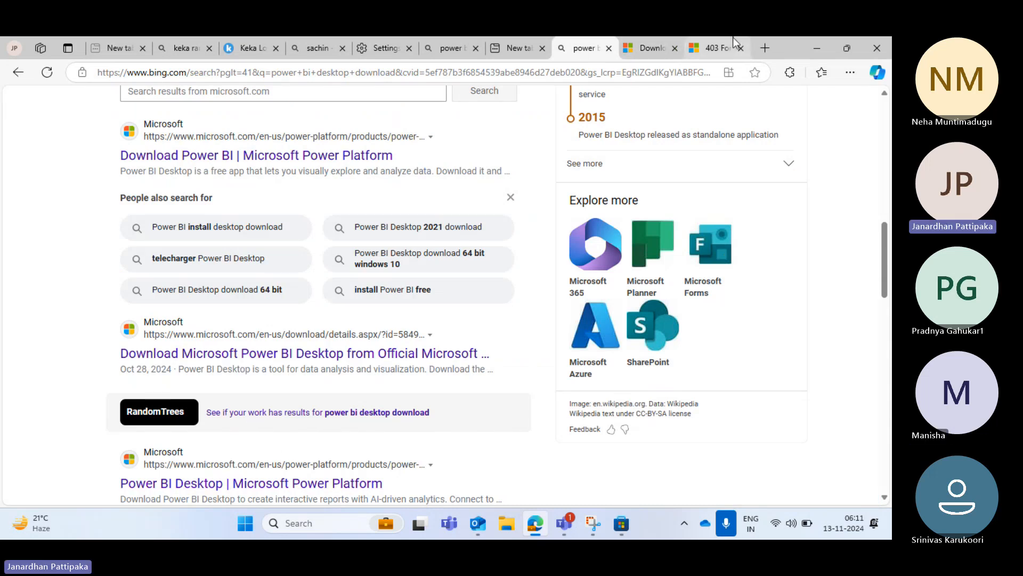
pyautogui.click(649, 48)
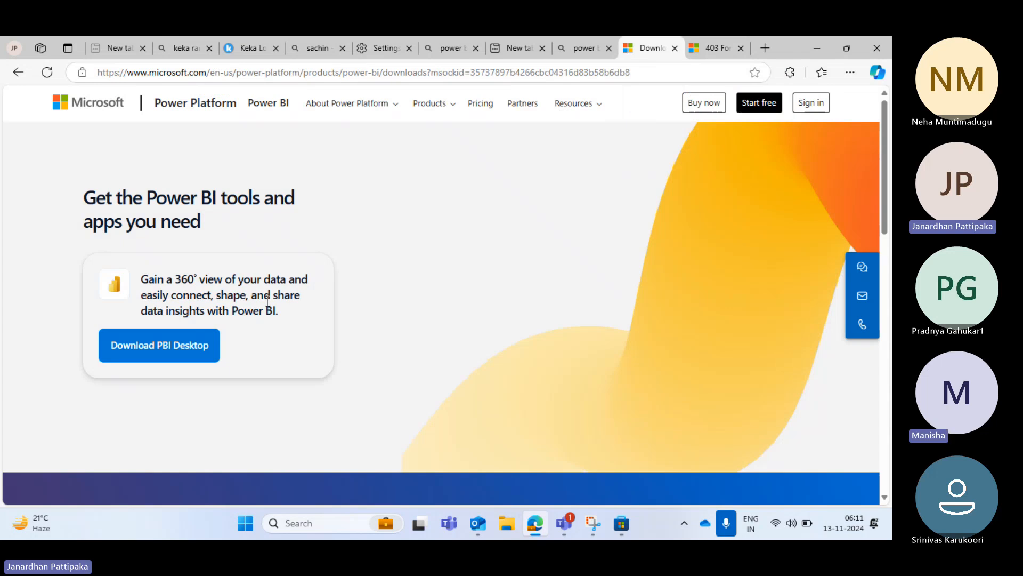
pyautogui.click(165, 352)
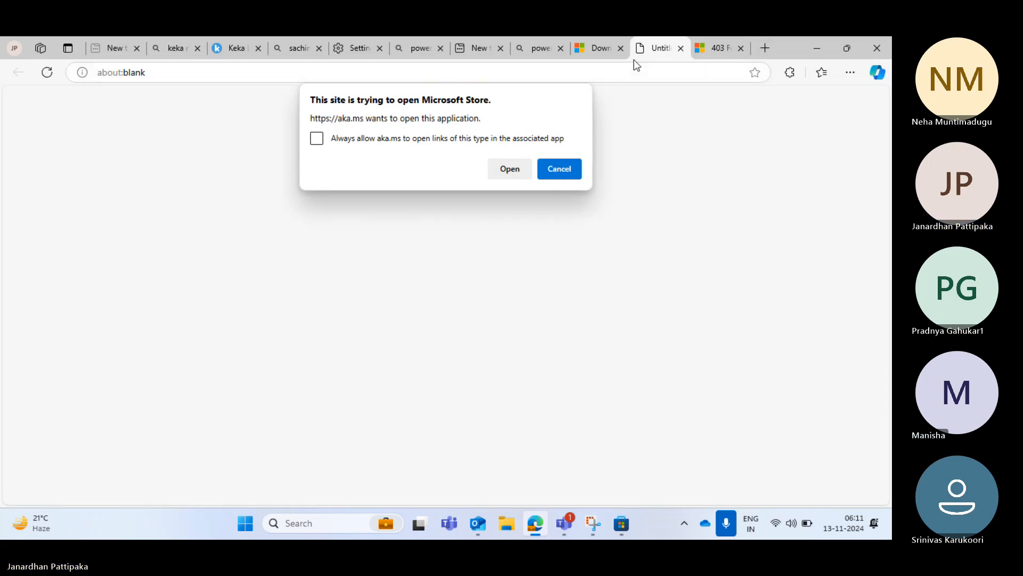
pyautogui.click(596, 46)
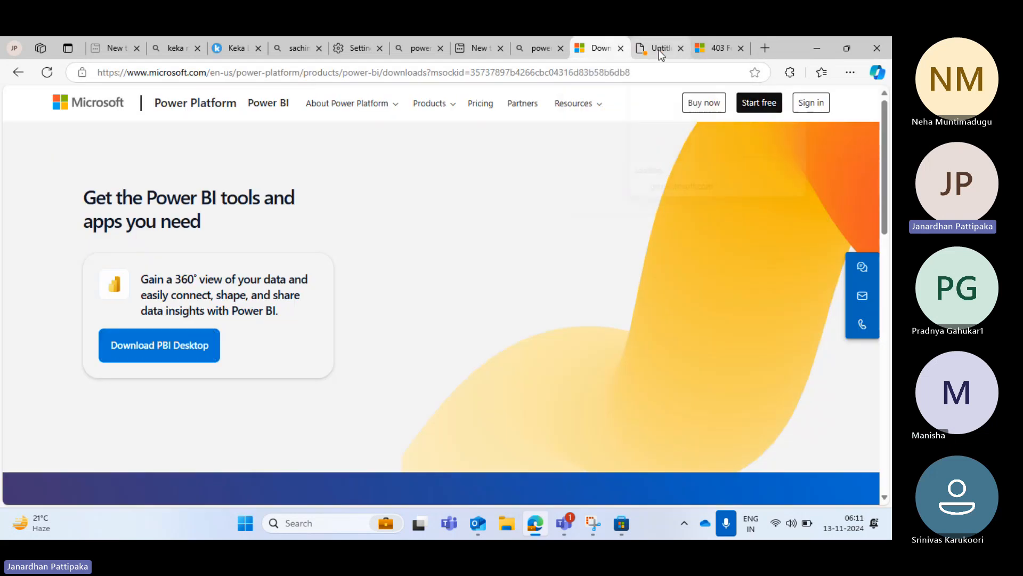
pyautogui.click(659, 49)
pyautogui.click(587, 47)
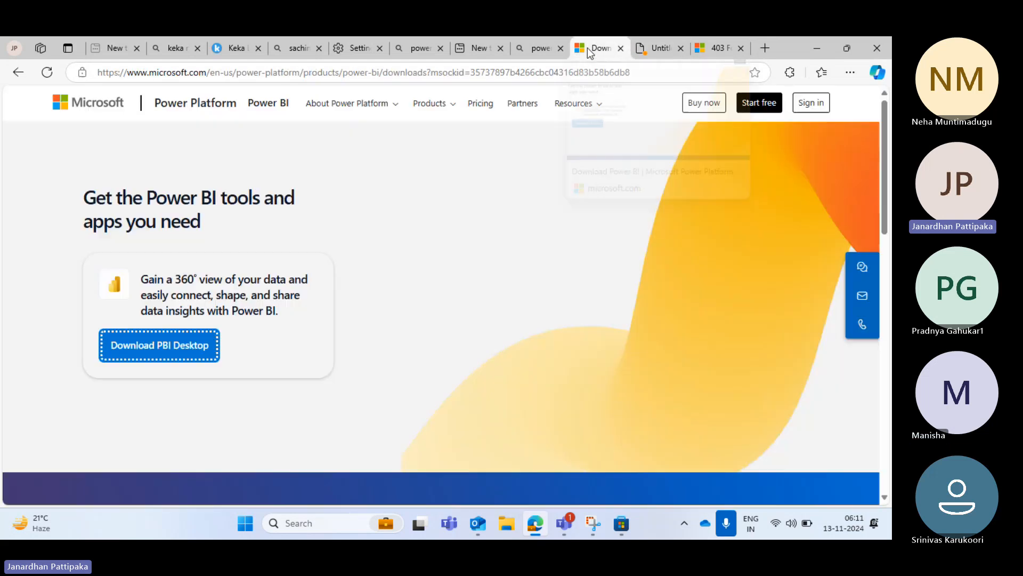
pyautogui.click(656, 49)
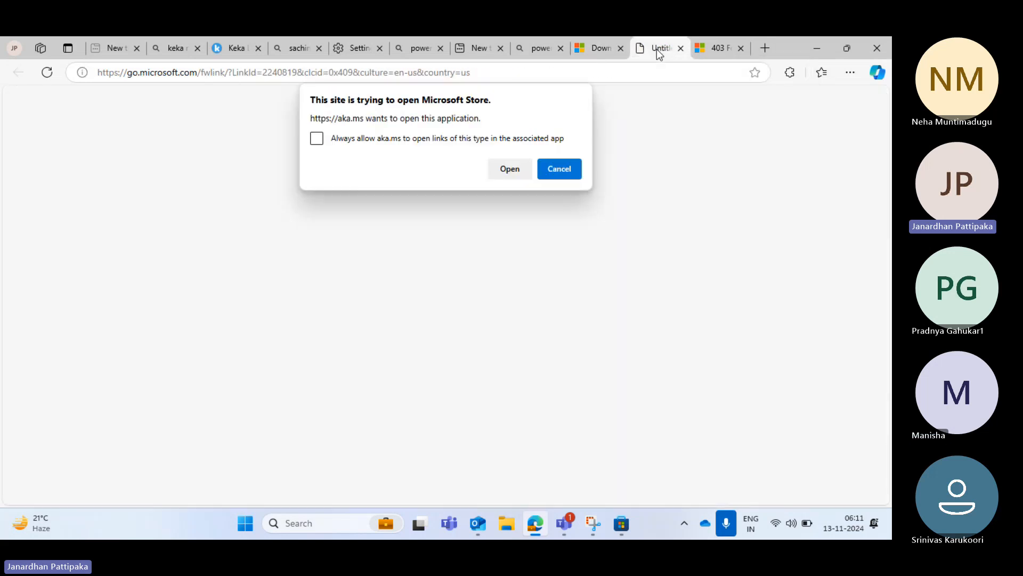
pyautogui.click(593, 49)
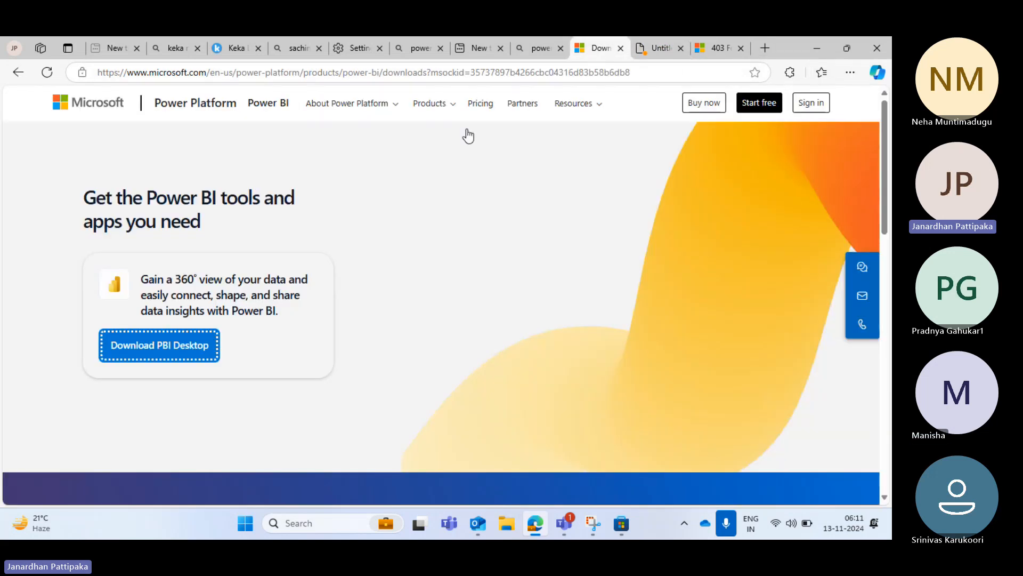
pyautogui.click(533, 194)
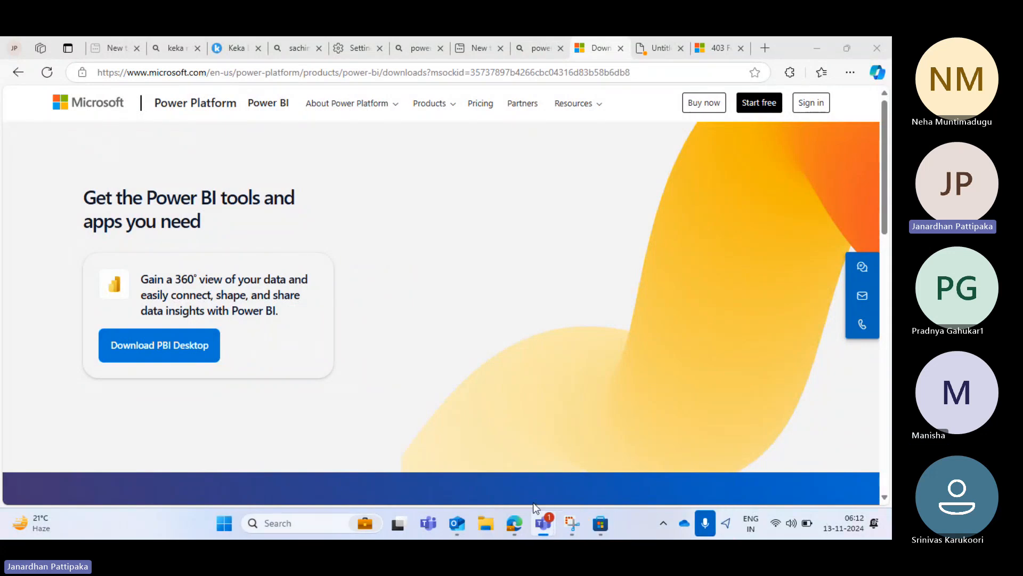
# Search Windows for "power" and launch the Power BI Desktop app
pyautogui.click(299, 522)
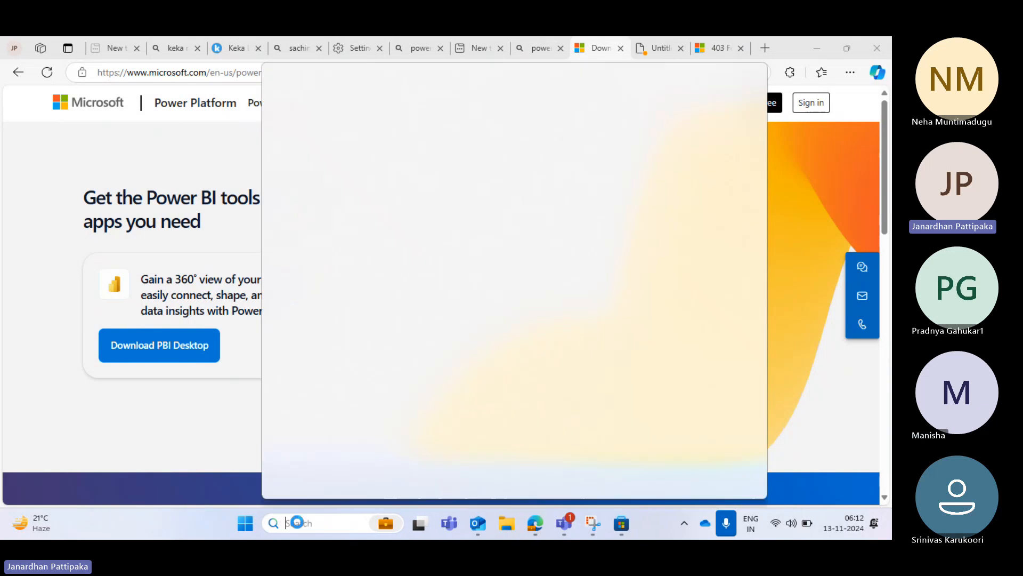
pyautogui.write('power')
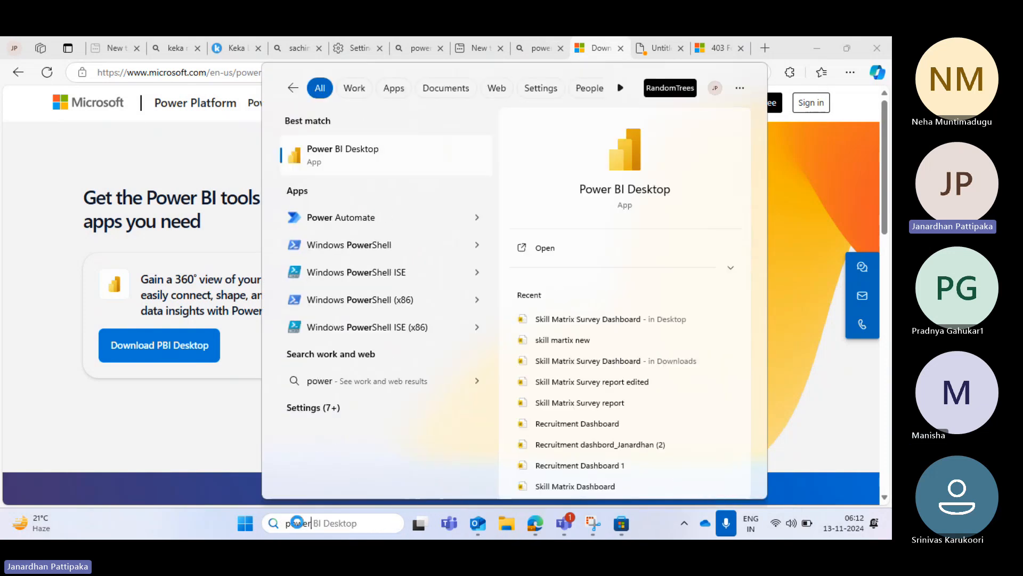
pyautogui.click(353, 154)
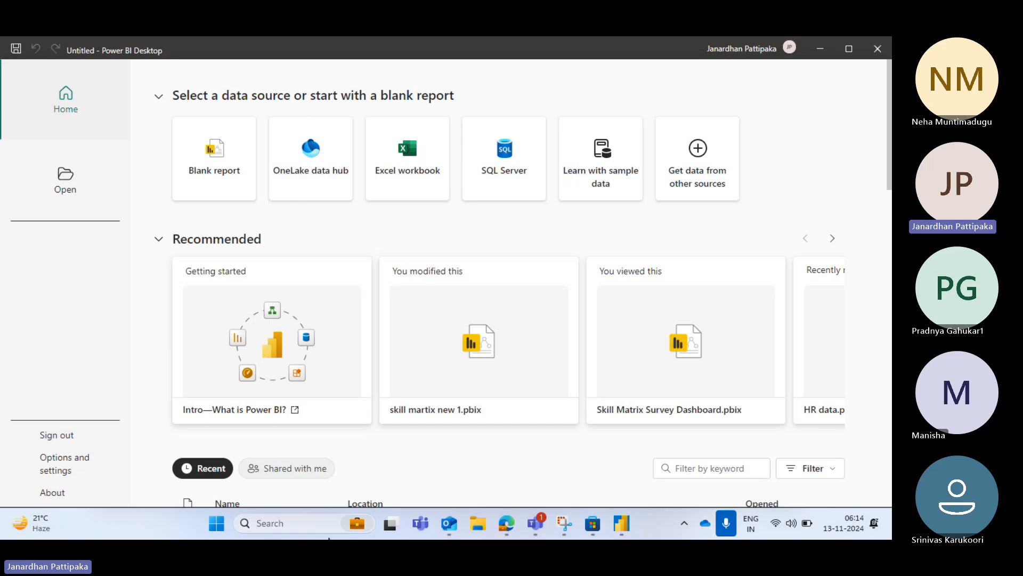
pyautogui.click(295, 523)
pyautogui.write('power')
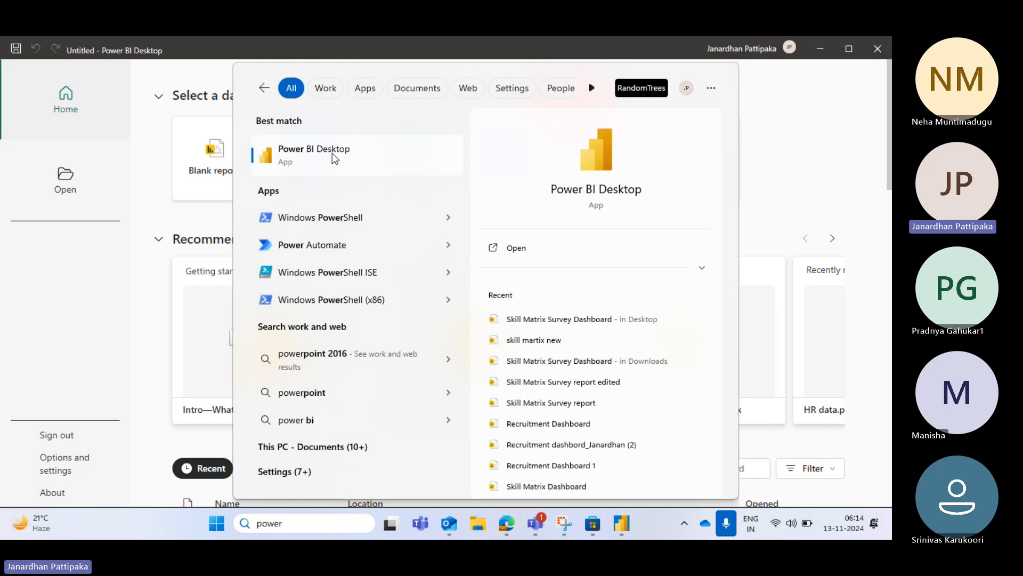
pyautogui.click(801, 106)
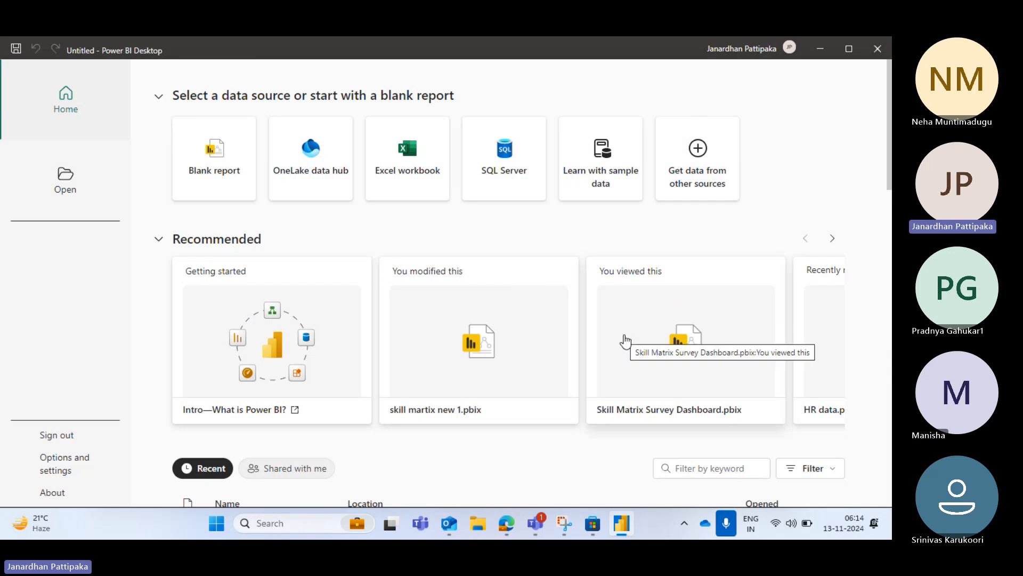
# Start a new blank report
pyautogui.click(212, 167)
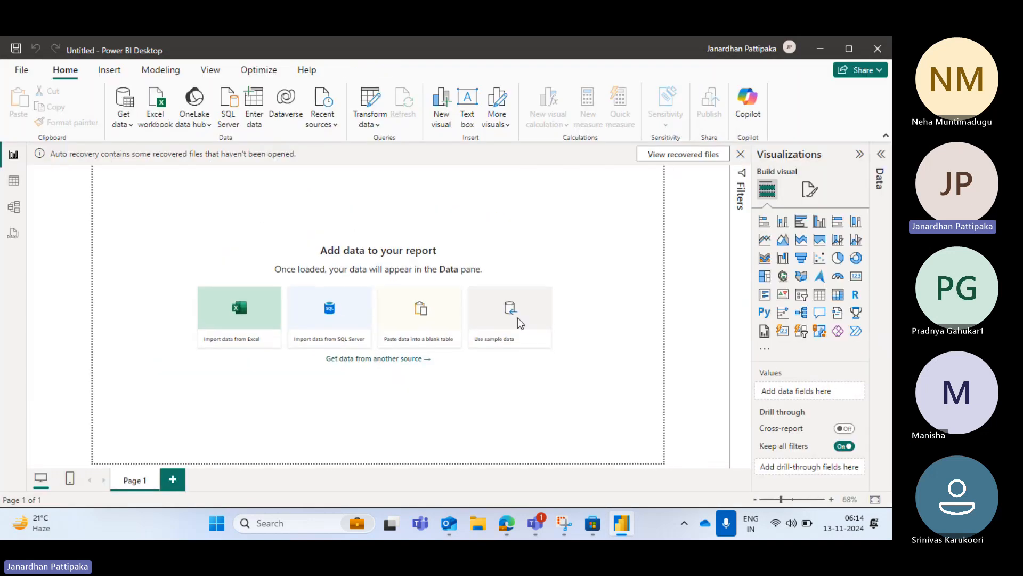
# Check the Microsoft Teams meeting window and return to Power BI Desktop
pyautogui.moveTo(535, 522)
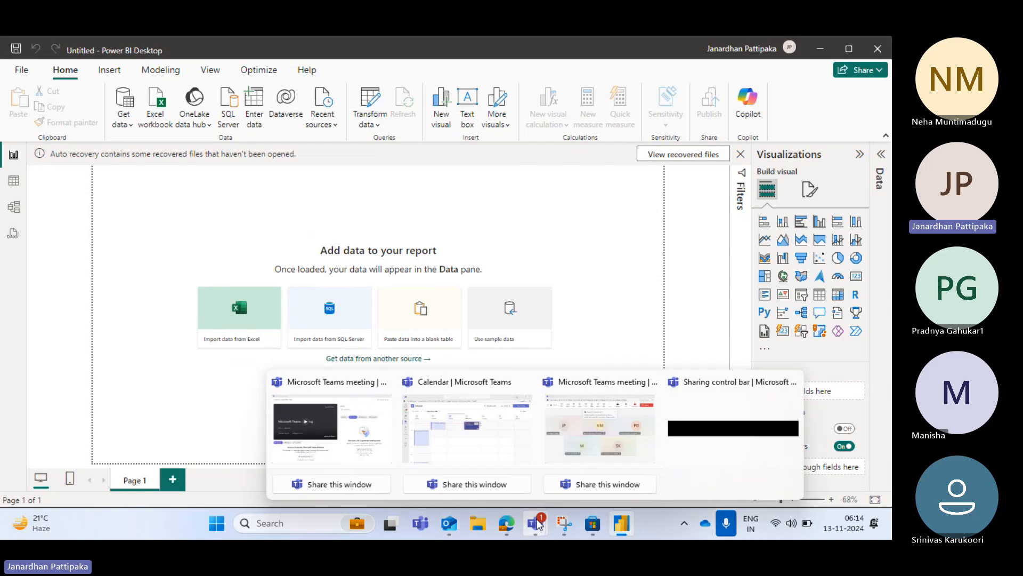
pyautogui.click(570, 439)
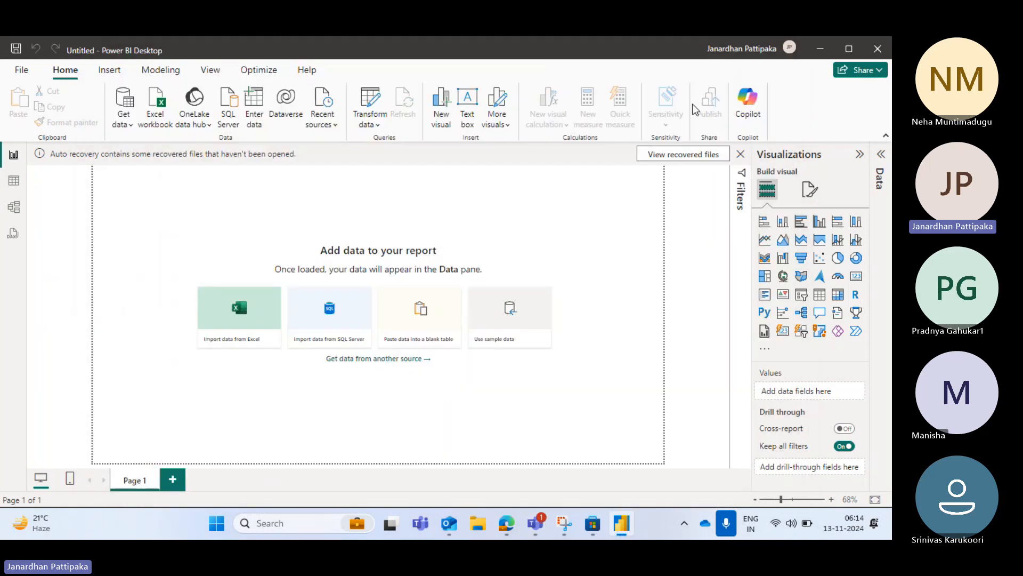
pyautogui.hotkey('alt', 'Tab')
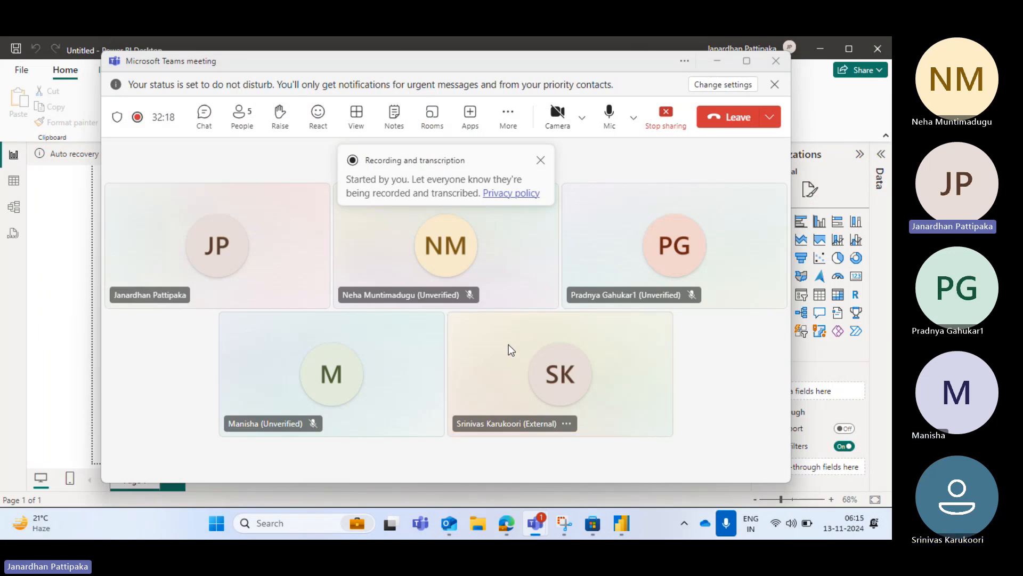
pyautogui.hotkey('alt', 'Tab')
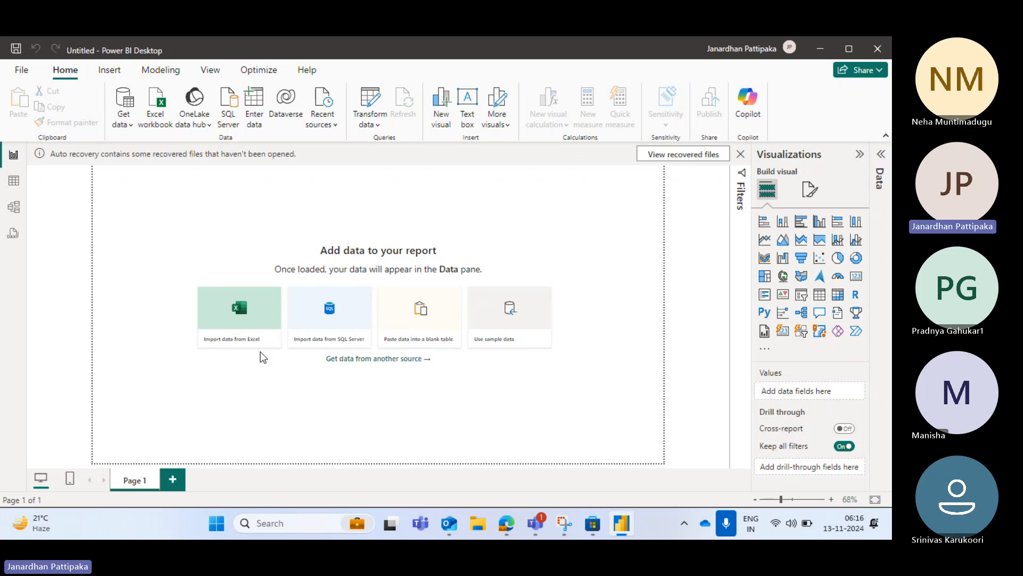
# Import data from the EMP_DEPT Excel workbook in the Desktop folder
pyautogui.click(235, 315)
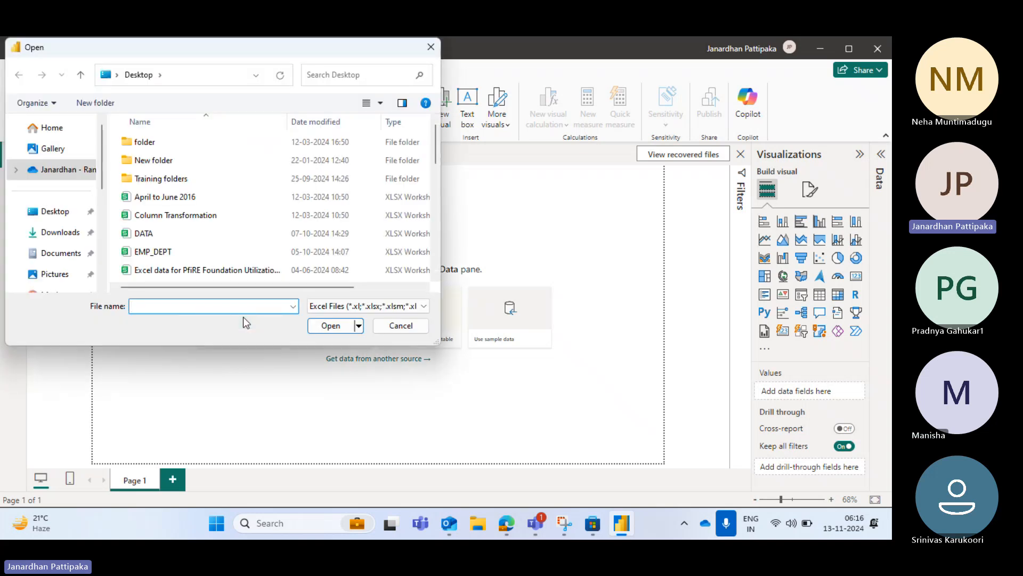
pyautogui.click(58, 213)
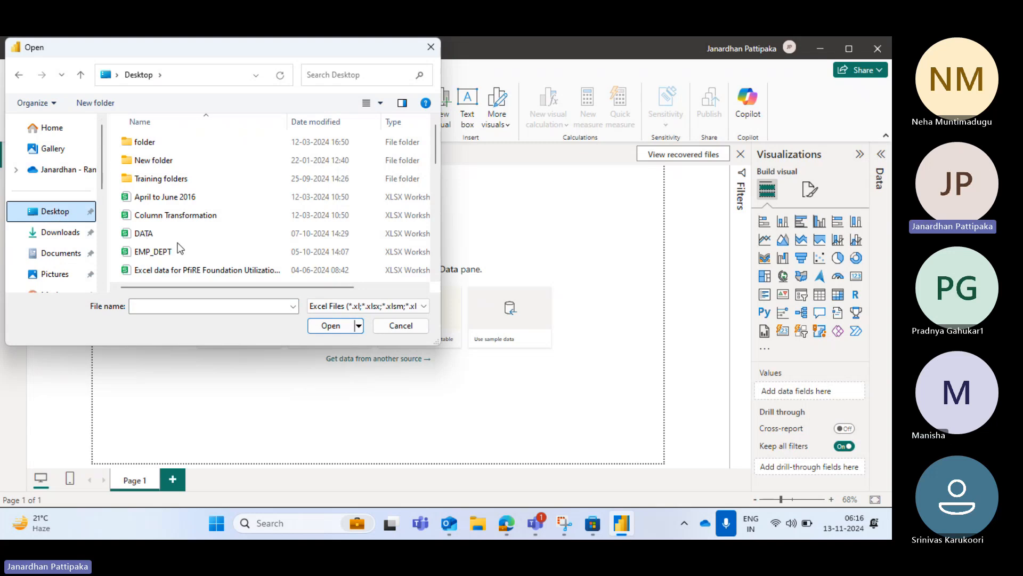
pyautogui.scroll(-1, 180, 248)
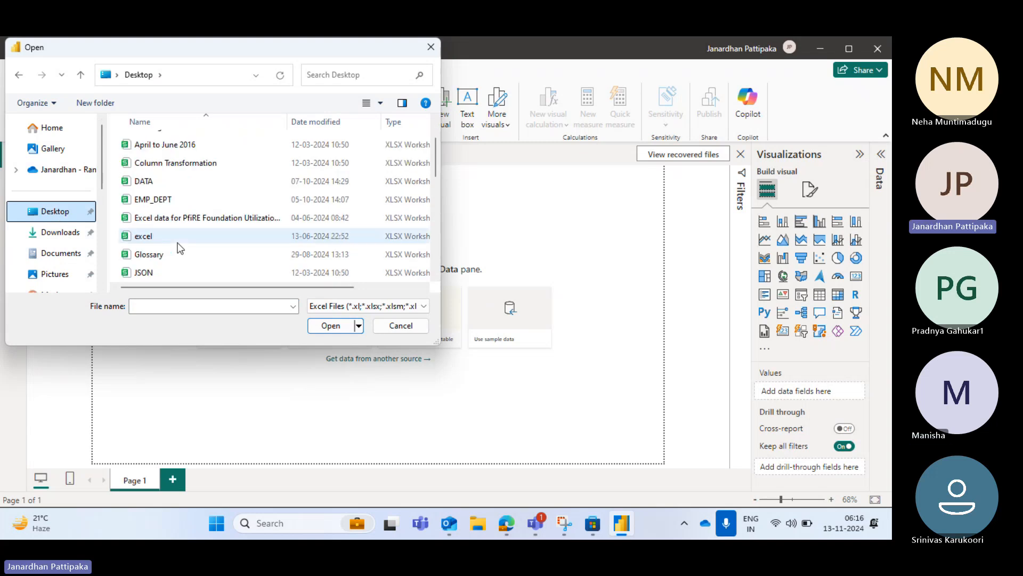
pyautogui.click(150, 200)
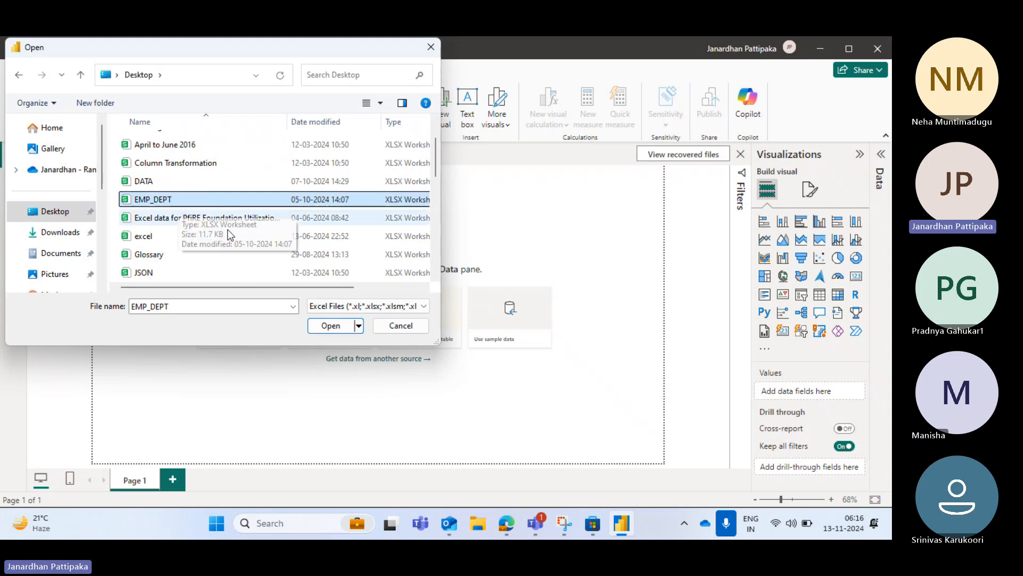
pyautogui.click(330, 326)
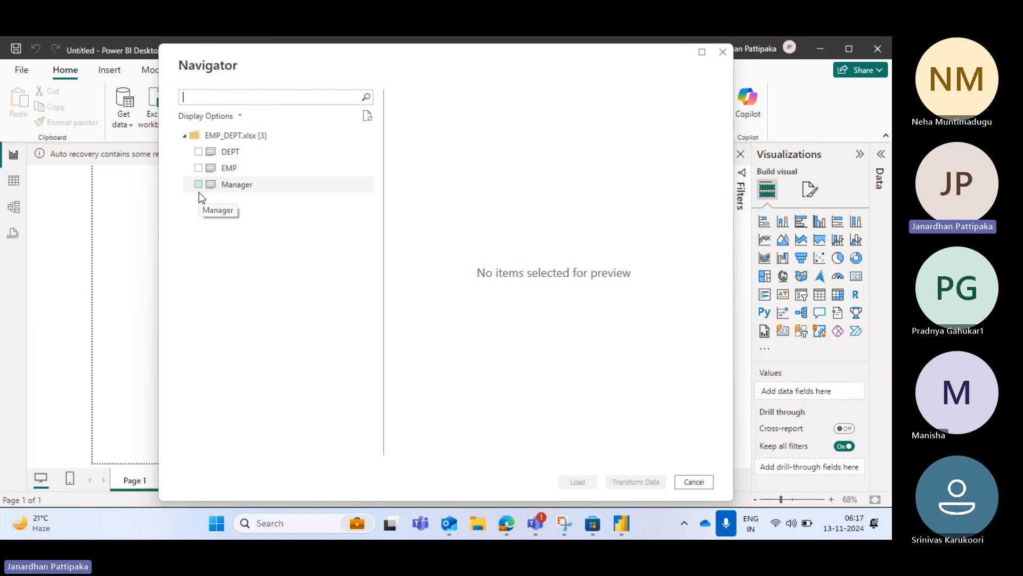
# Preview and select the DEPT, EMP and Manager sheets of EMP_DEPT.xlsx and load them into the report
pyautogui.click(199, 151)
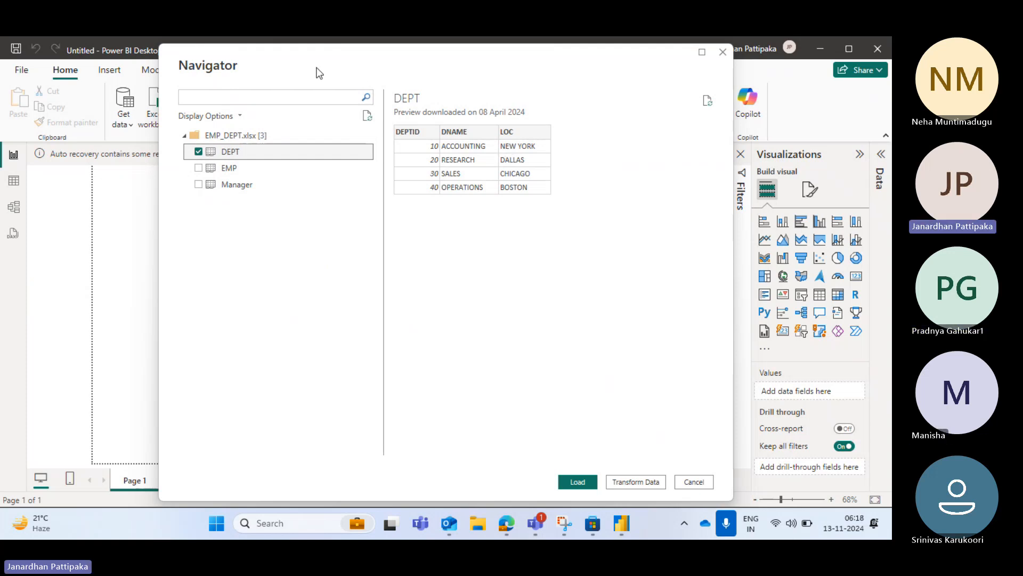
pyautogui.click(198, 168)
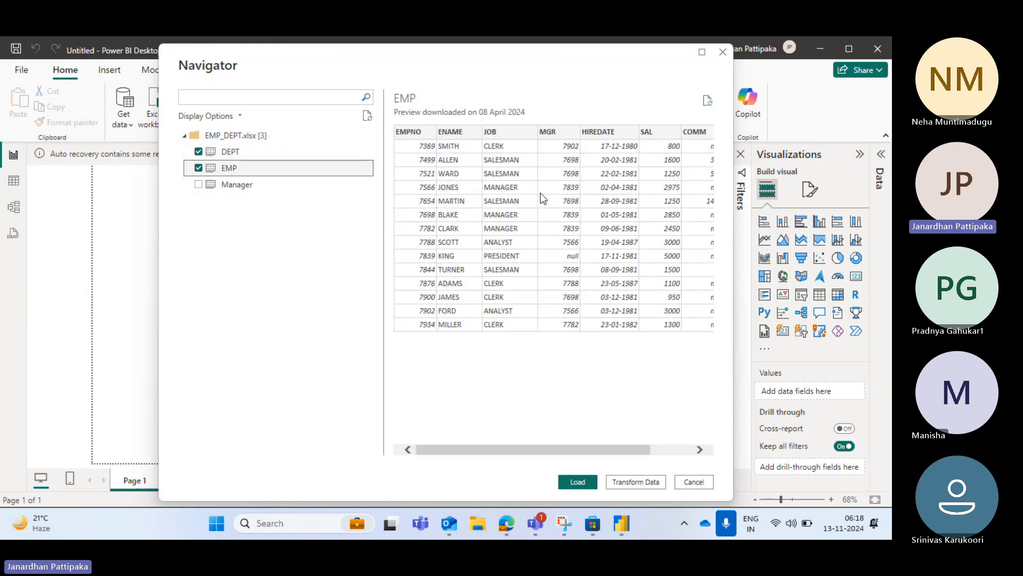
pyautogui.hscroll(2, 541, 193)
pyautogui.hscroll(-2, 541, 193)
pyautogui.hscroll(2, 533, 186)
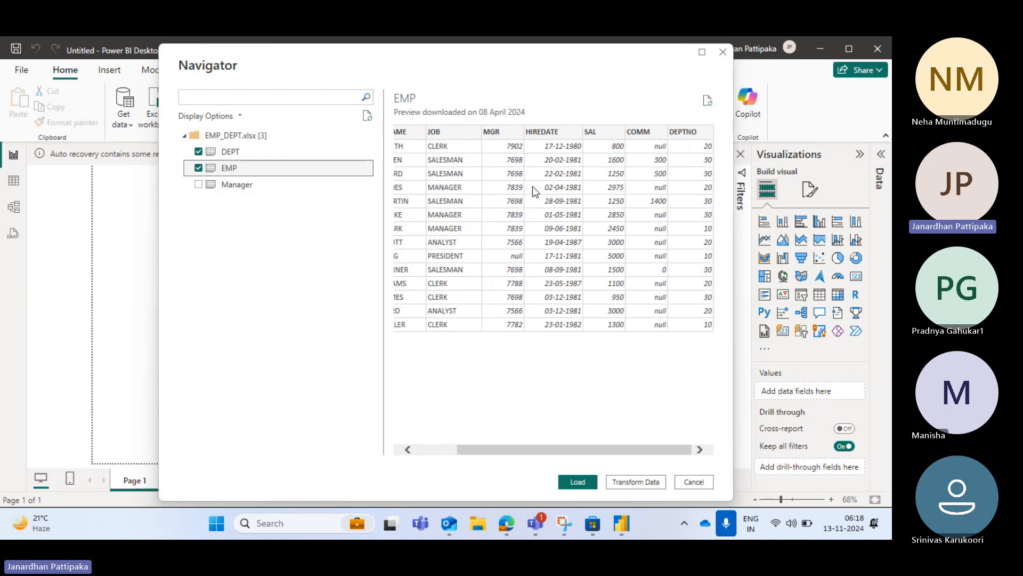
pyautogui.hscroll(-2, 485, 209)
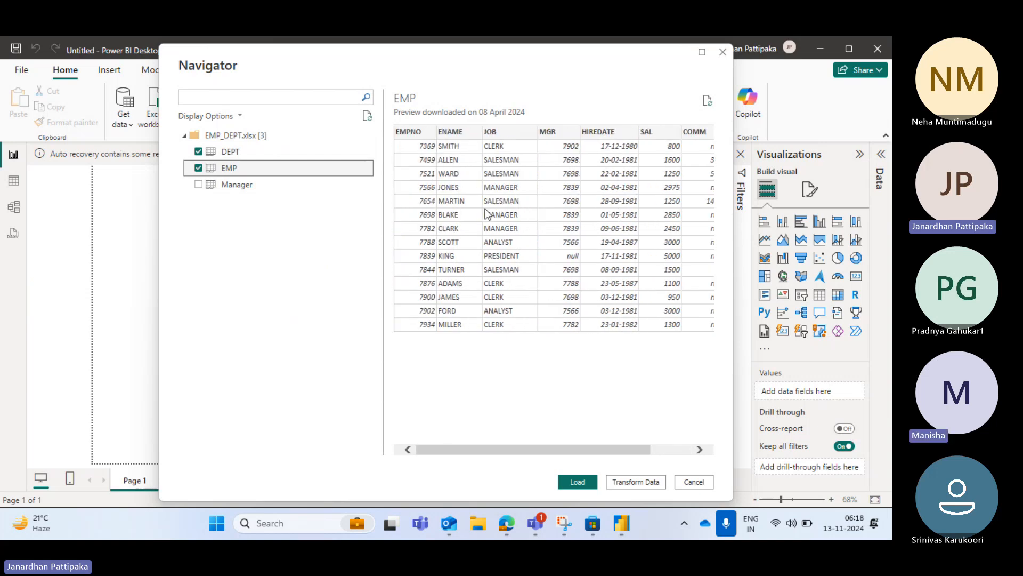
pyautogui.click(198, 185)
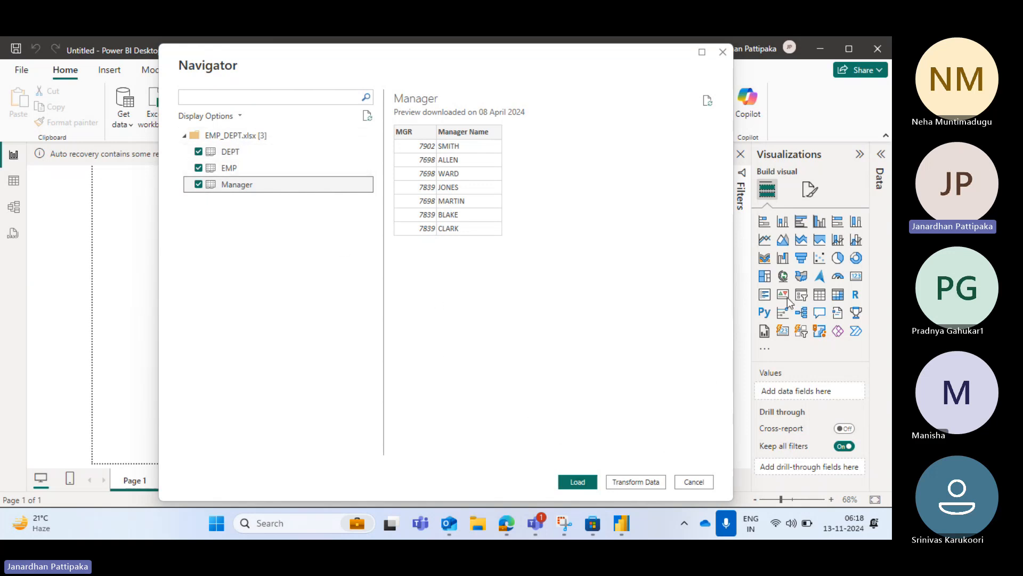
pyautogui.click(574, 482)
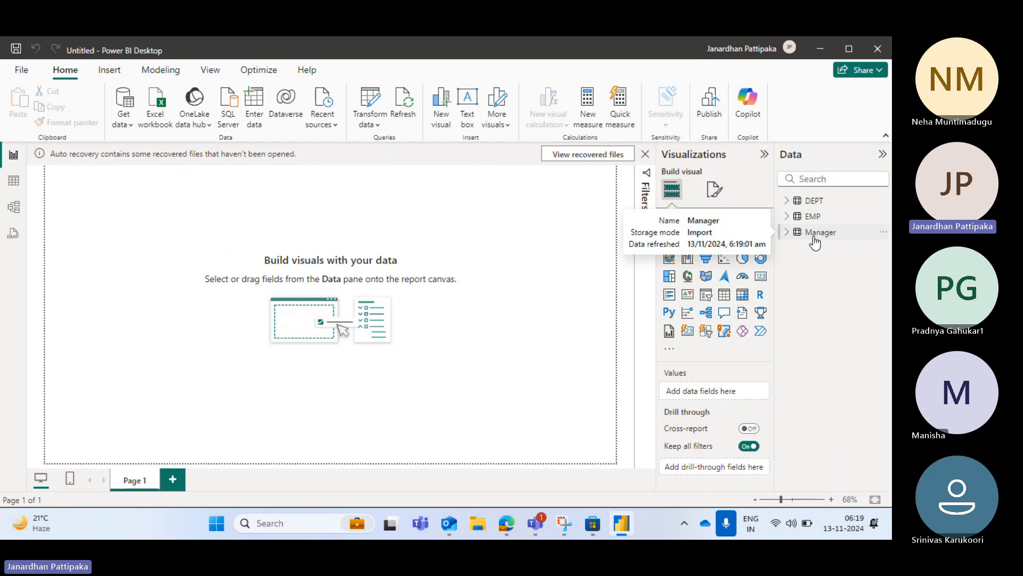
# Expand the DEPT, EMP and Manager tables in the report view to examine their fields
pyautogui.click(788, 202)
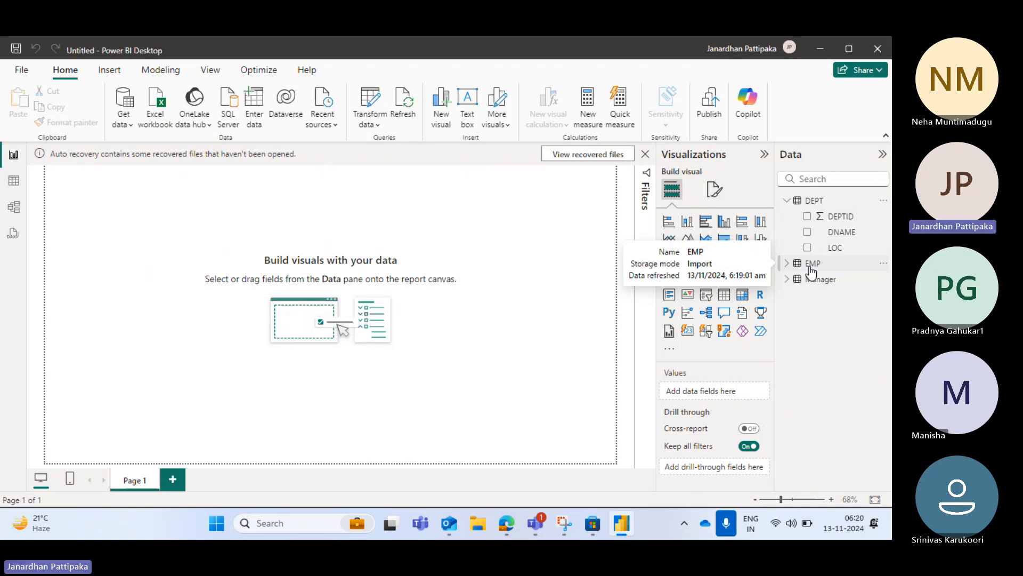
pyautogui.click(789, 265)
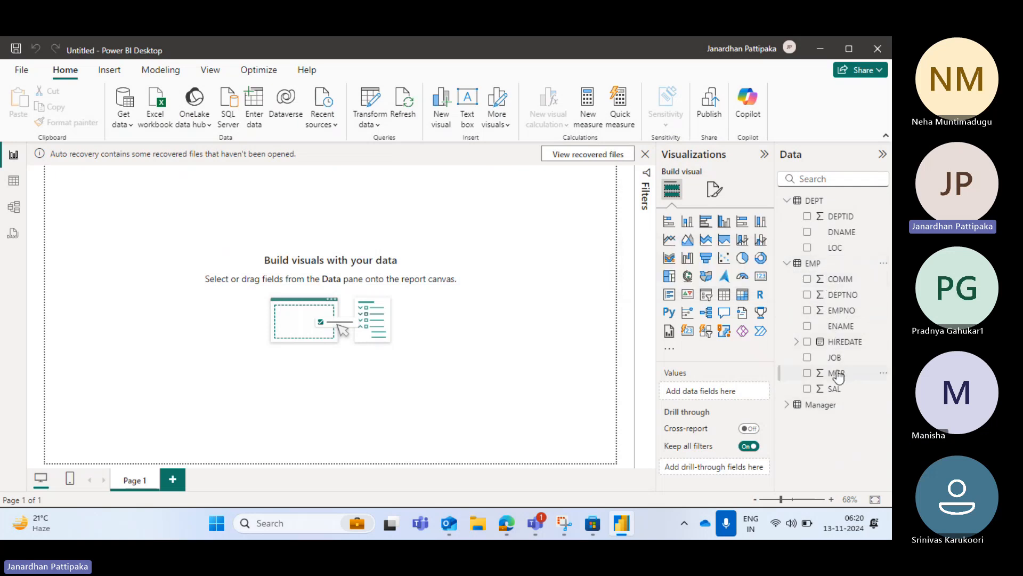
pyautogui.click(788, 407)
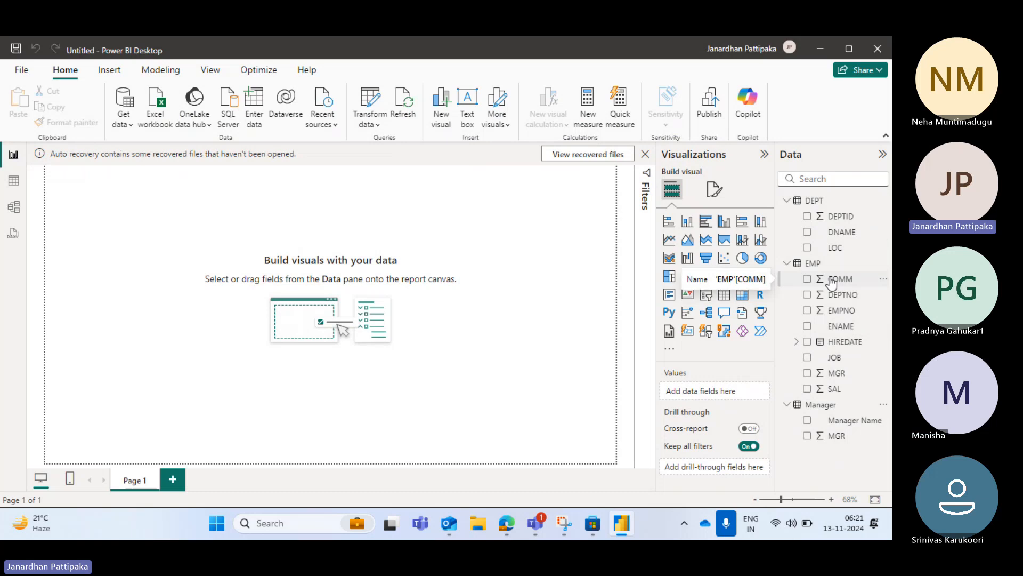
pyautogui.moveTo(541, 511)
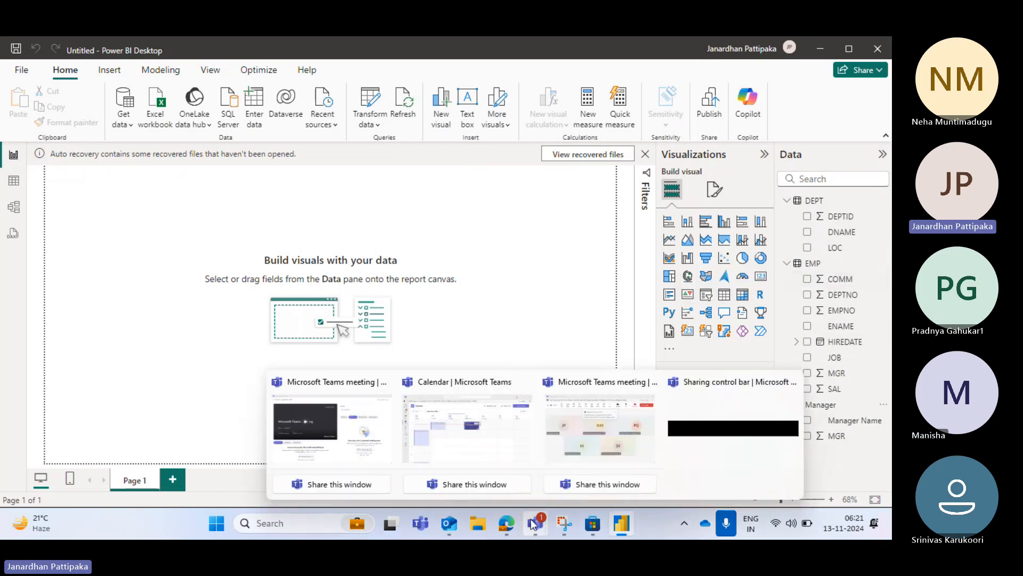
pyautogui.click(558, 451)
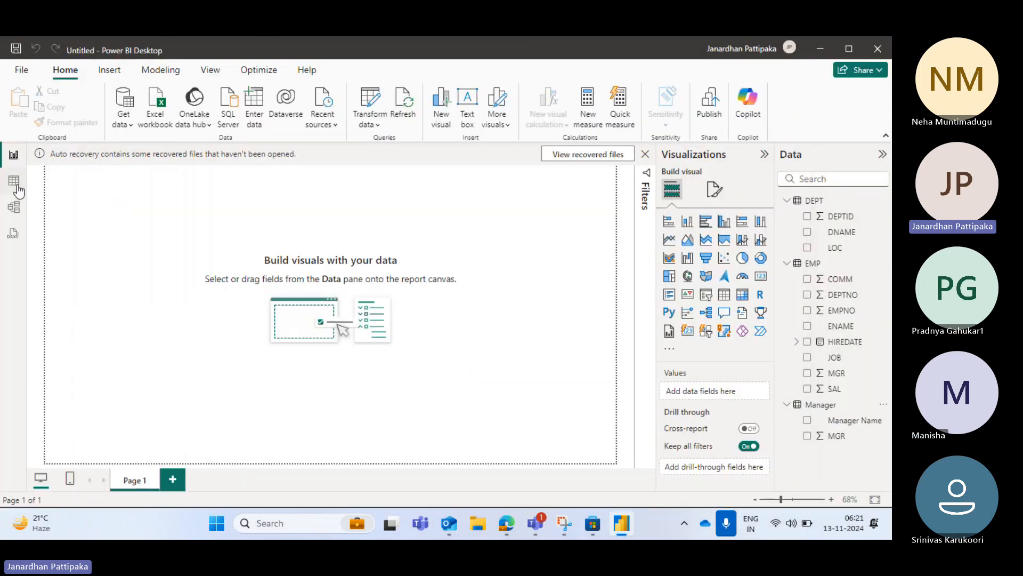
# Examine the data in table view for DEPT, EMP with its DEPTNO column, and Manager with its Manager Name column
pyautogui.click(15, 183)
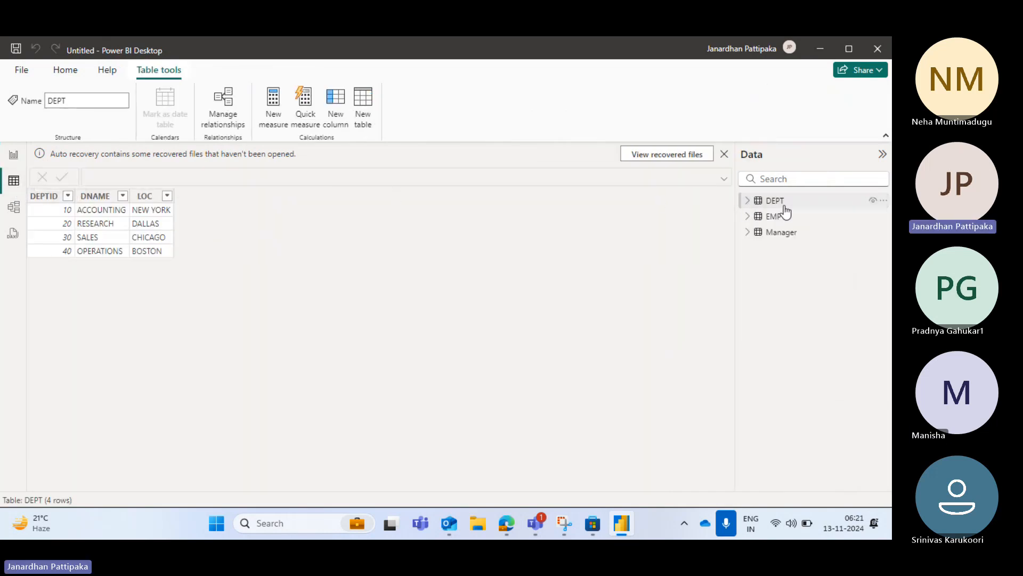
pyautogui.click(749, 204)
pyautogui.click(45, 196)
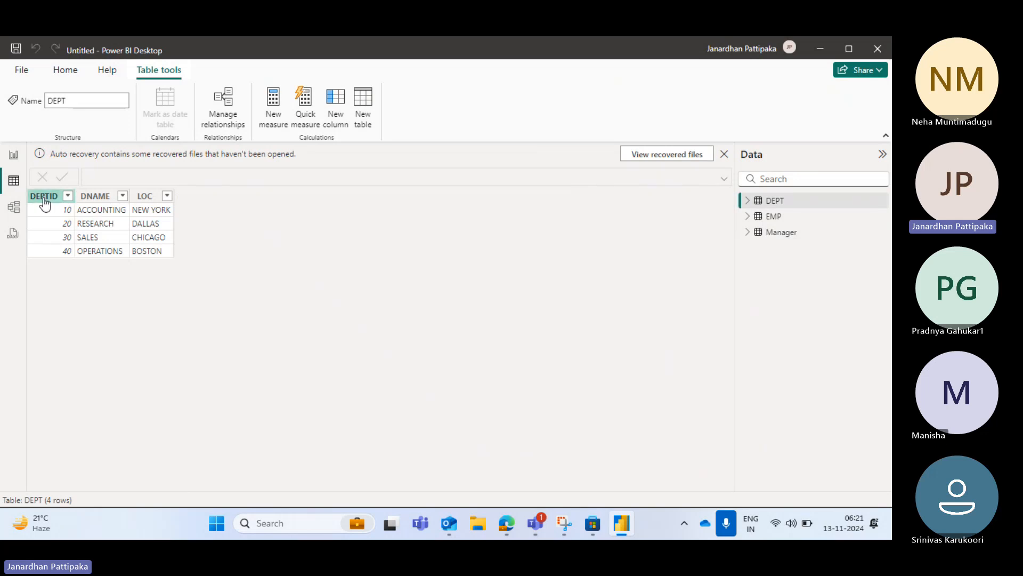
pyautogui.click(96, 196)
pyautogui.click(749, 218)
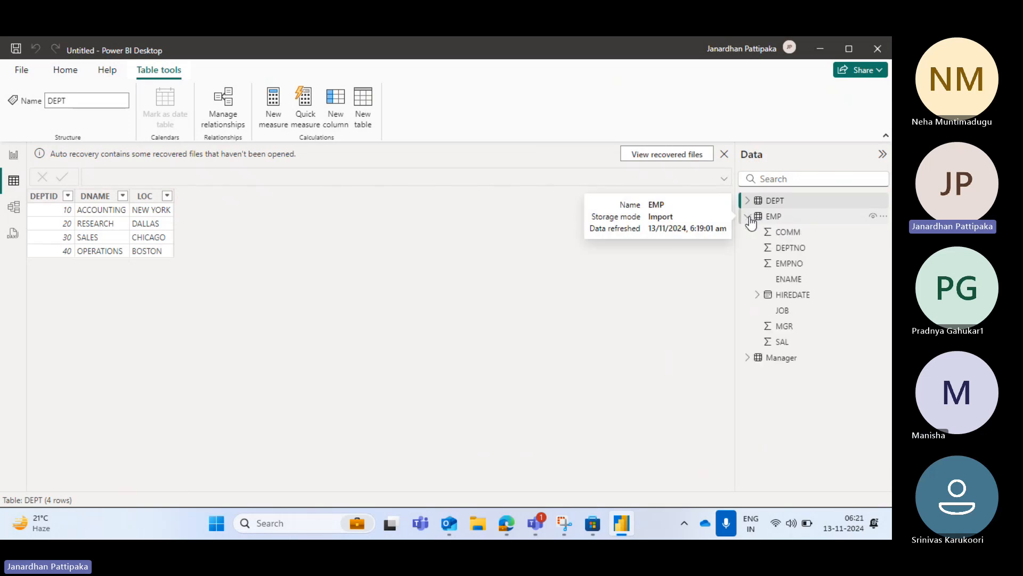
pyautogui.click(792, 250)
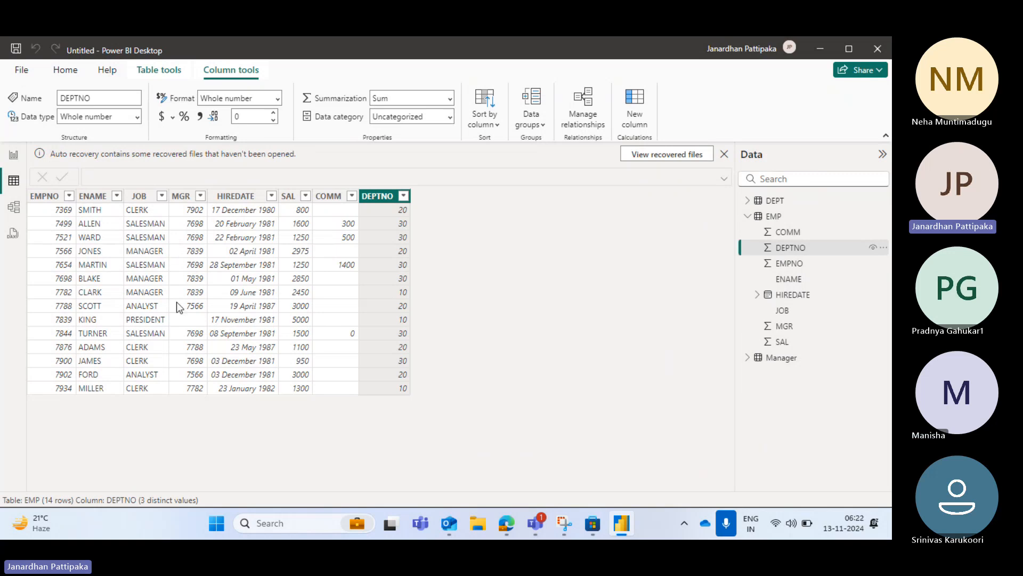
pyautogui.click(747, 358)
pyautogui.click(793, 375)
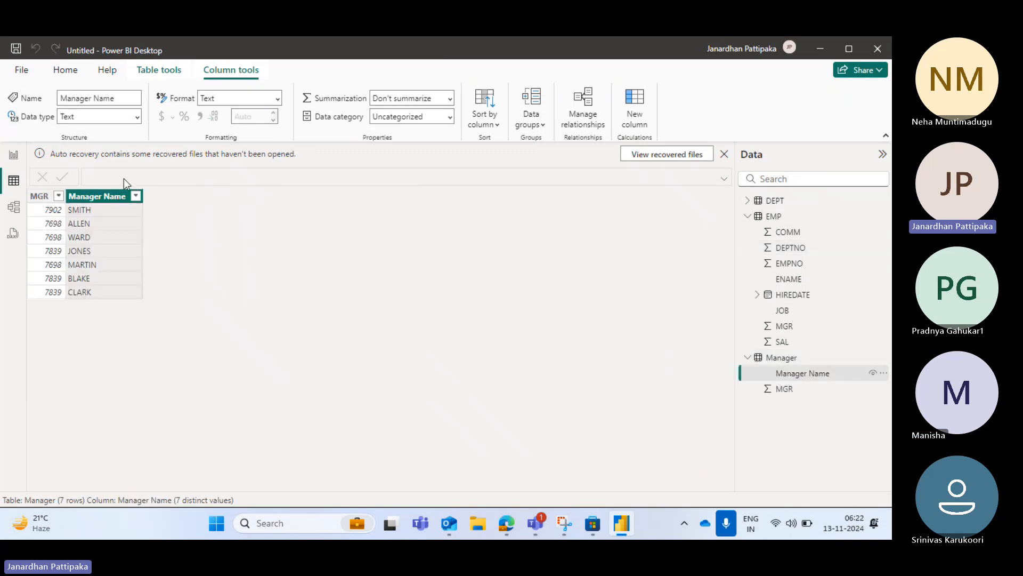
# Show the three tables in model view with the properties collapsed, and return through table view to report view
pyautogui.click(13, 209)
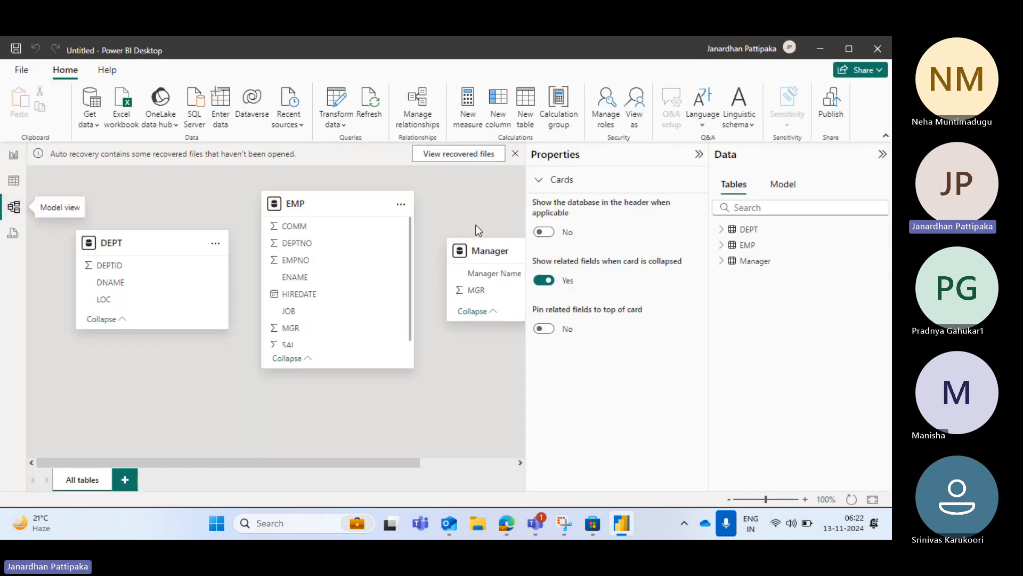
pyautogui.click(699, 155)
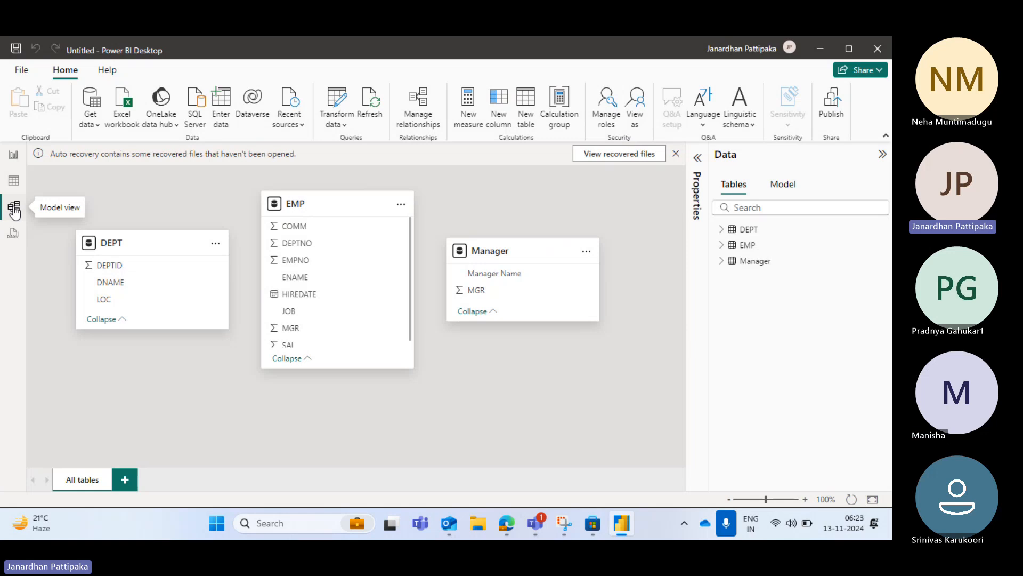
pyautogui.click(14, 180)
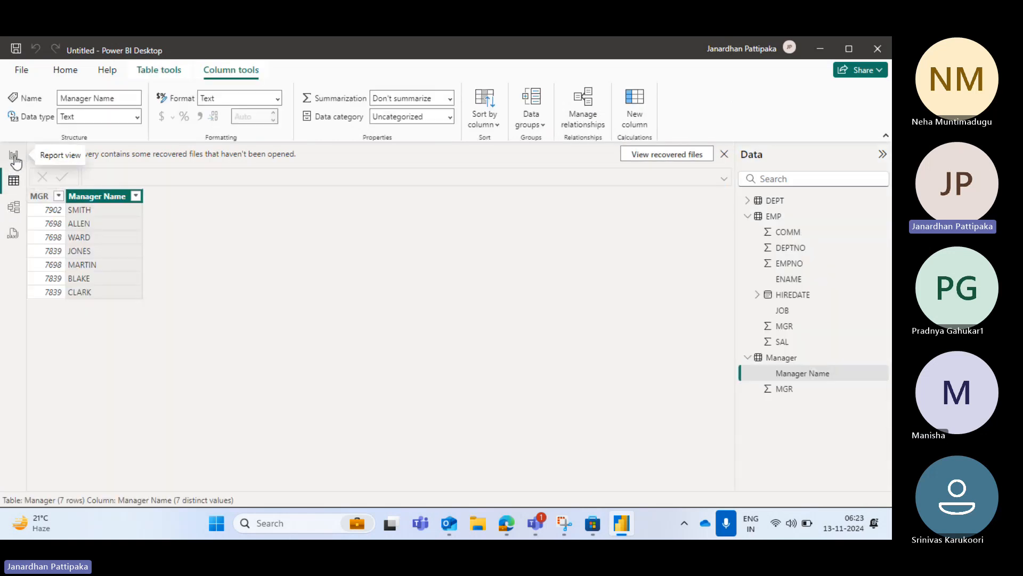
pyautogui.click(13, 157)
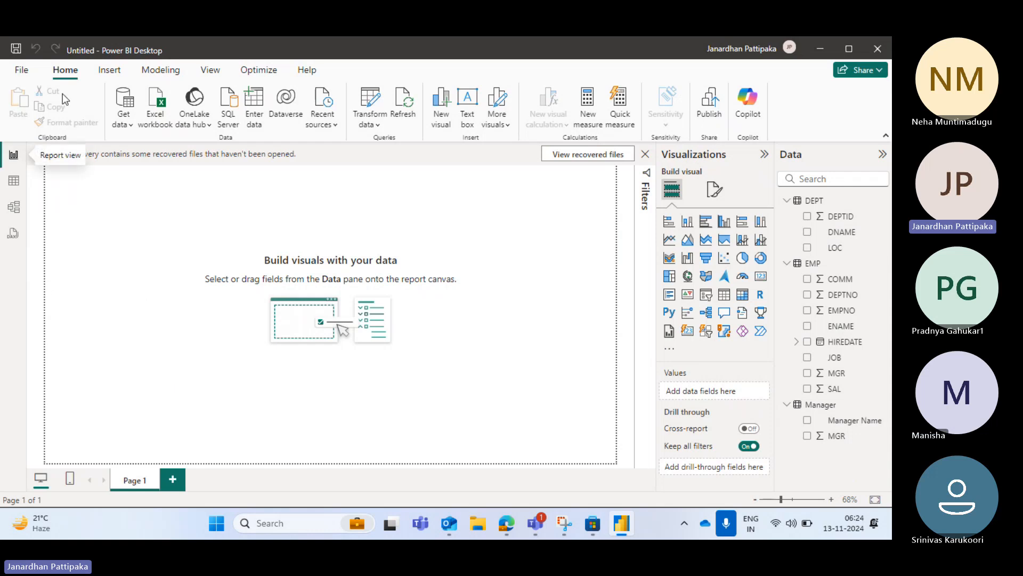
# Examine the Excel workbook import's file selection for the Desktop folder and dismiss it without opening a file
pyautogui.click(130, 126)
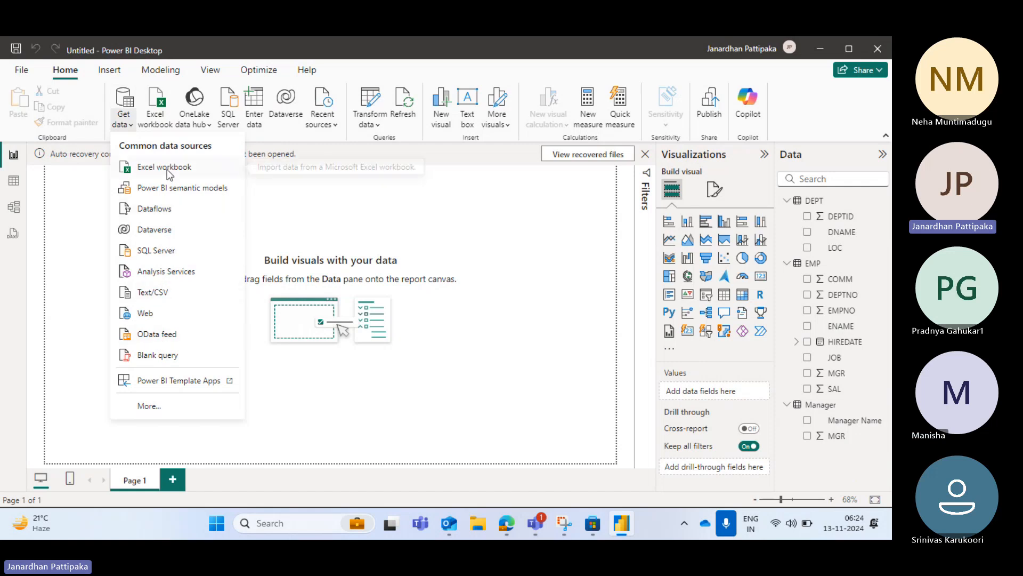
pyautogui.click(153, 171)
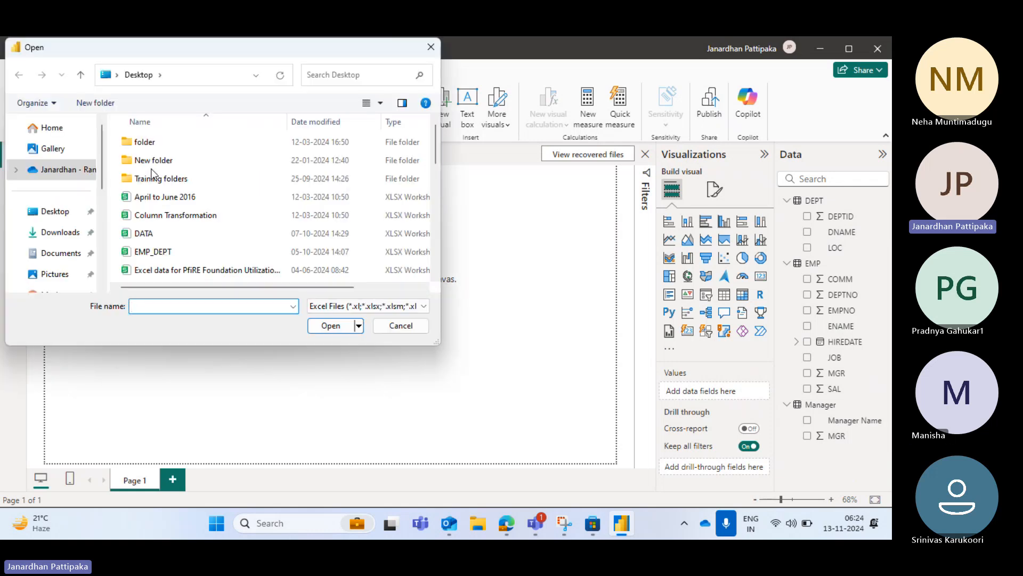
pyautogui.click(58, 214)
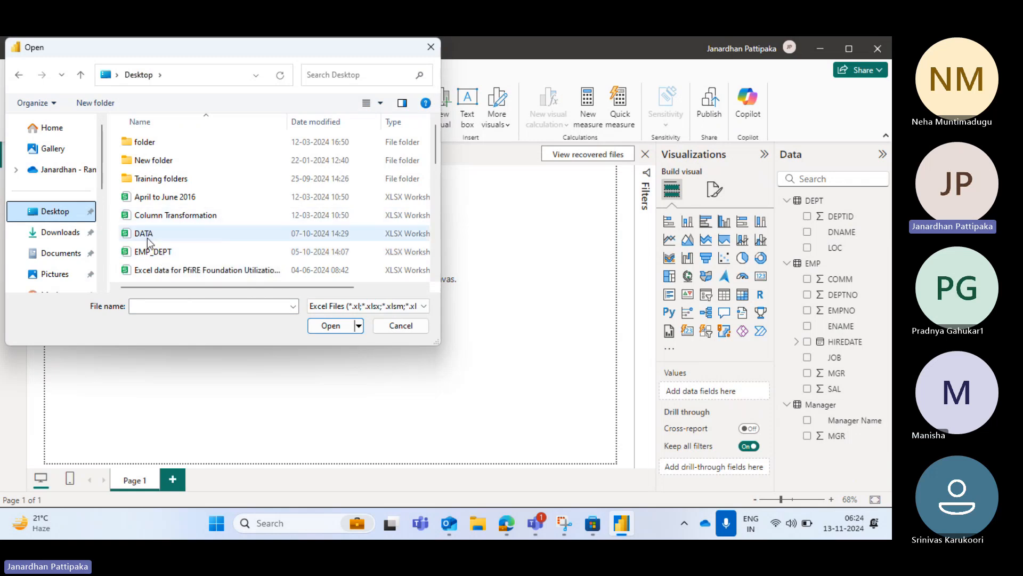
pyautogui.click(431, 47)
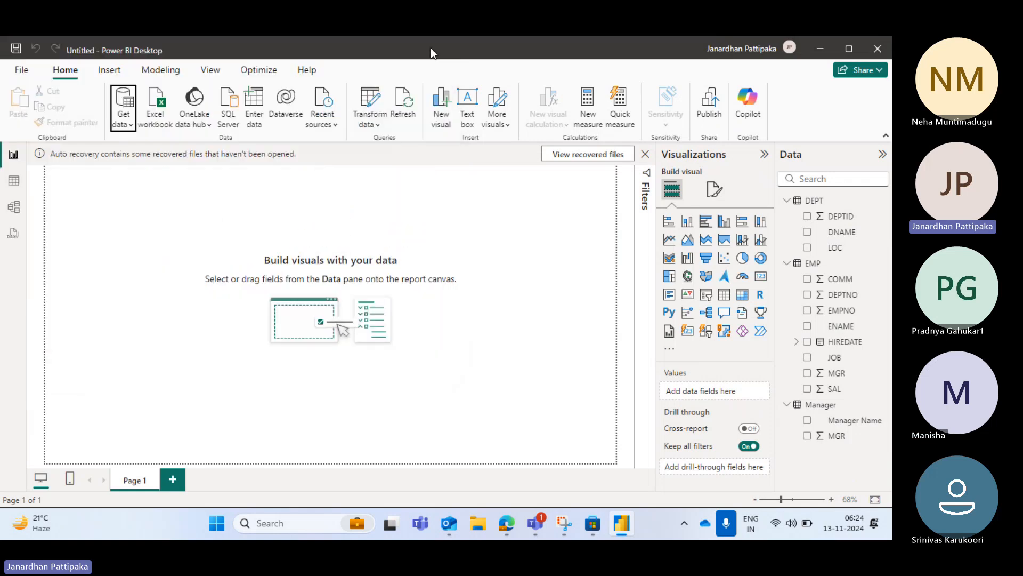
# Examine the URL entry for importing data from the Web source and cancel it
pyautogui.click(131, 124)
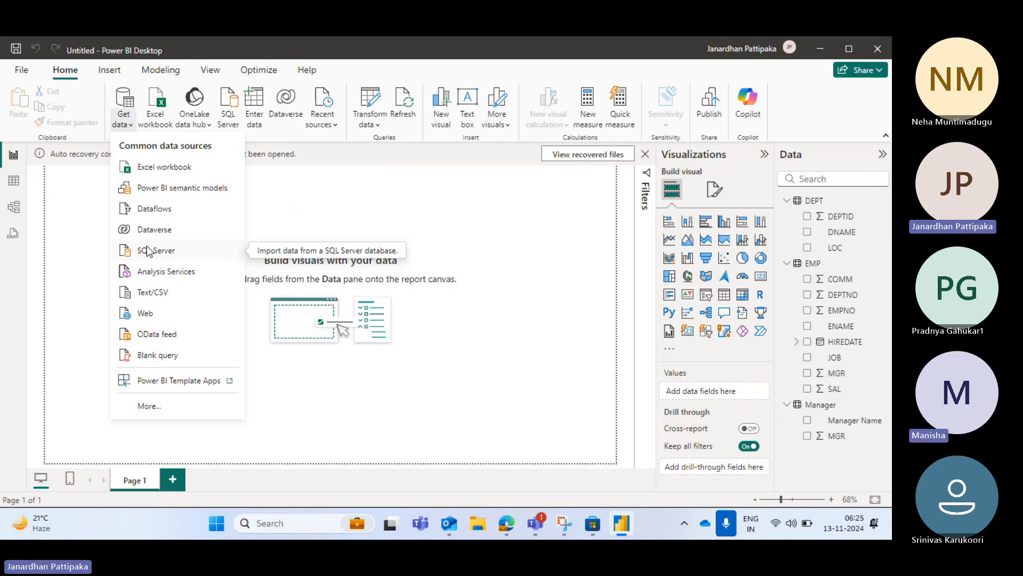
pyautogui.click(145, 317)
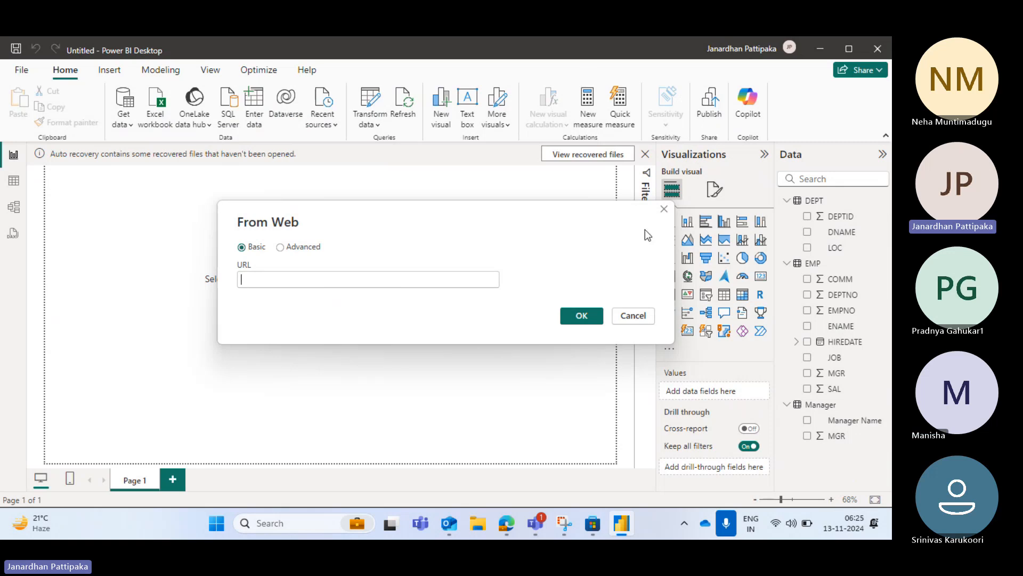
pyautogui.click(634, 315)
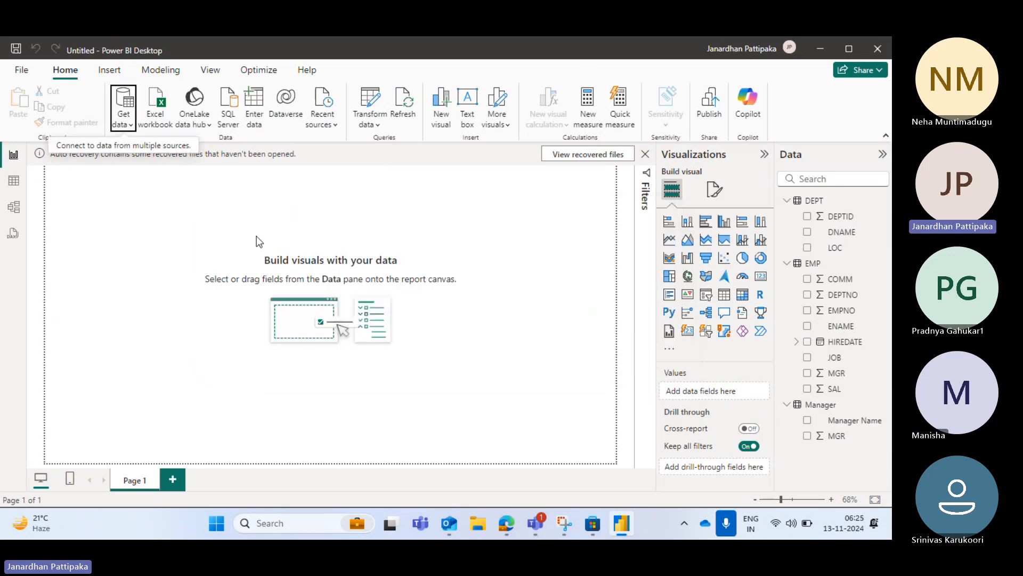
# Examine the full list of available data connectors and the common data sources without connecting to any
pyautogui.click(130, 124)
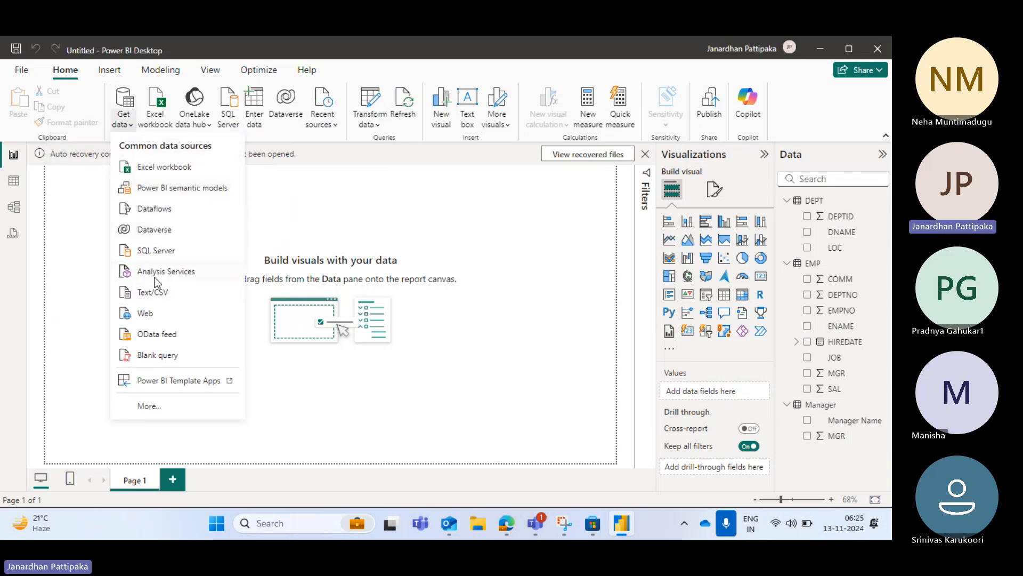
pyautogui.click(148, 409)
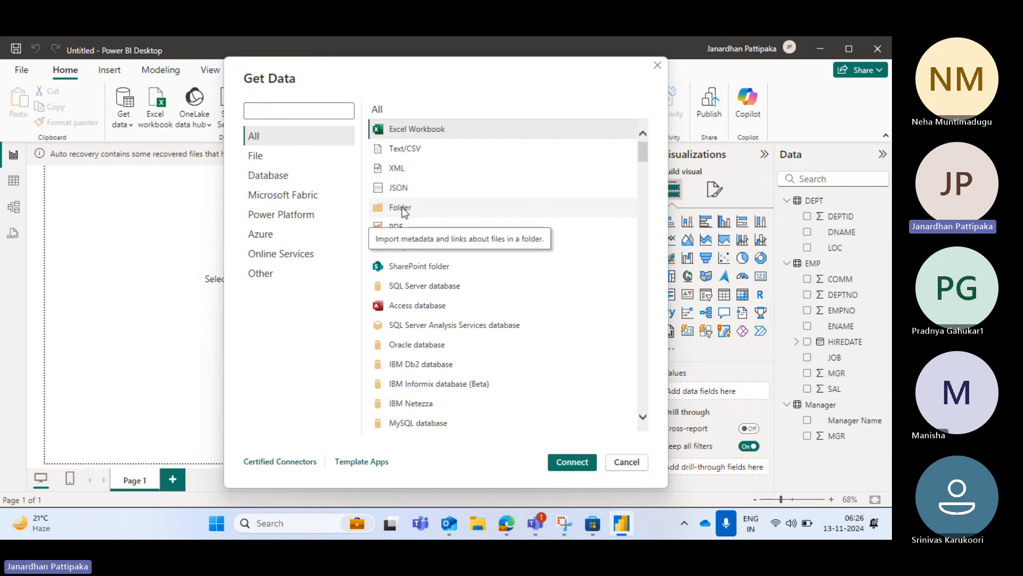
pyautogui.scroll(-3, 421, 331)
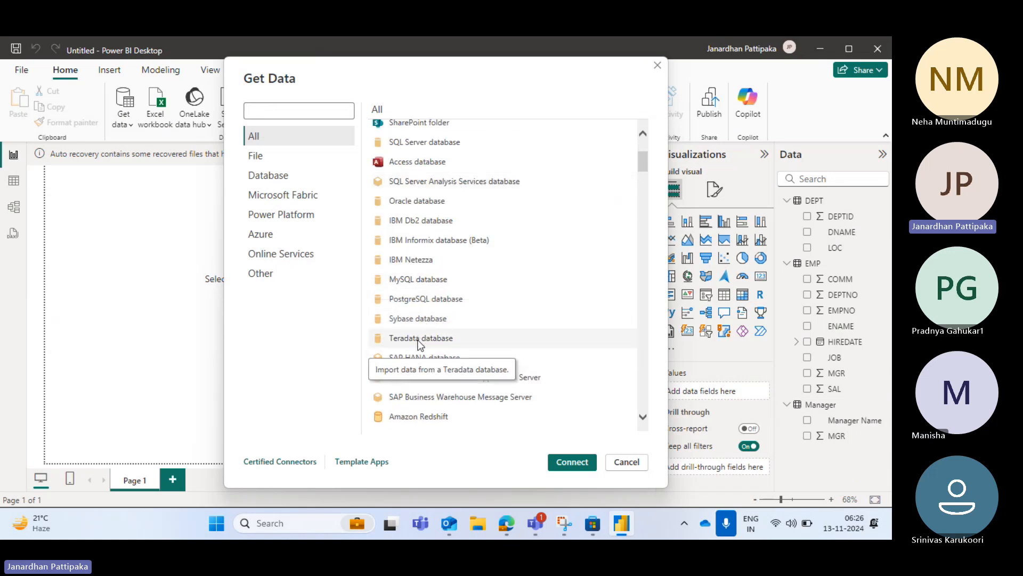
pyautogui.scroll(-5, 421, 336)
pyautogui.scroll(-1, 419, 342)
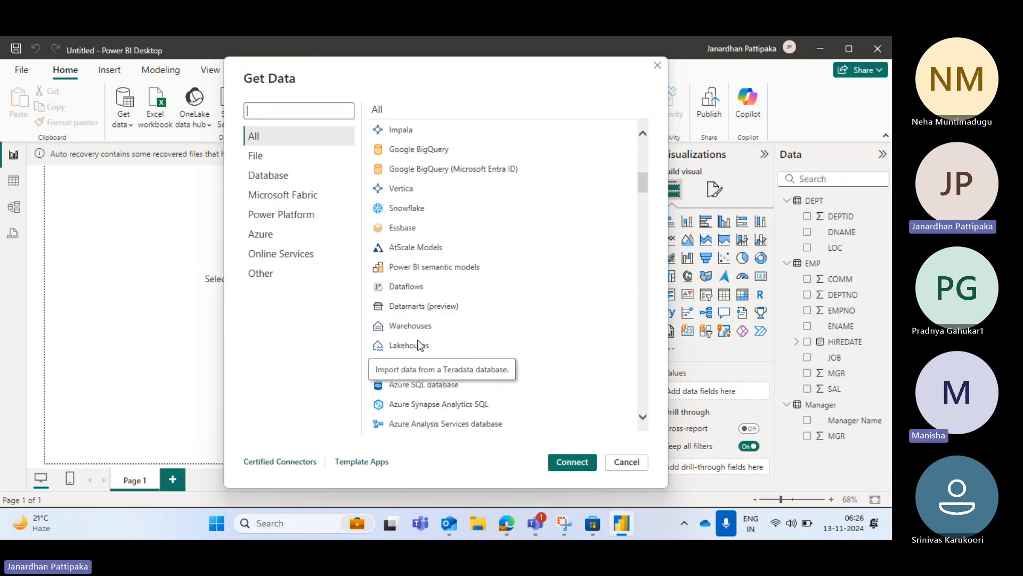
pyautogui.scroll(-9, 491, 325)
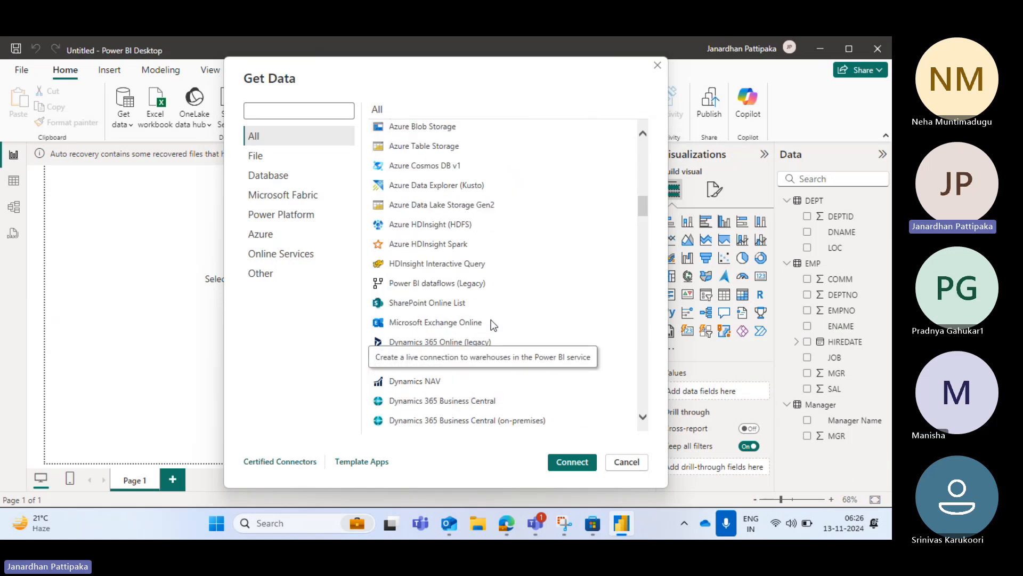
pyautogui.scroll(2, 434, 158)
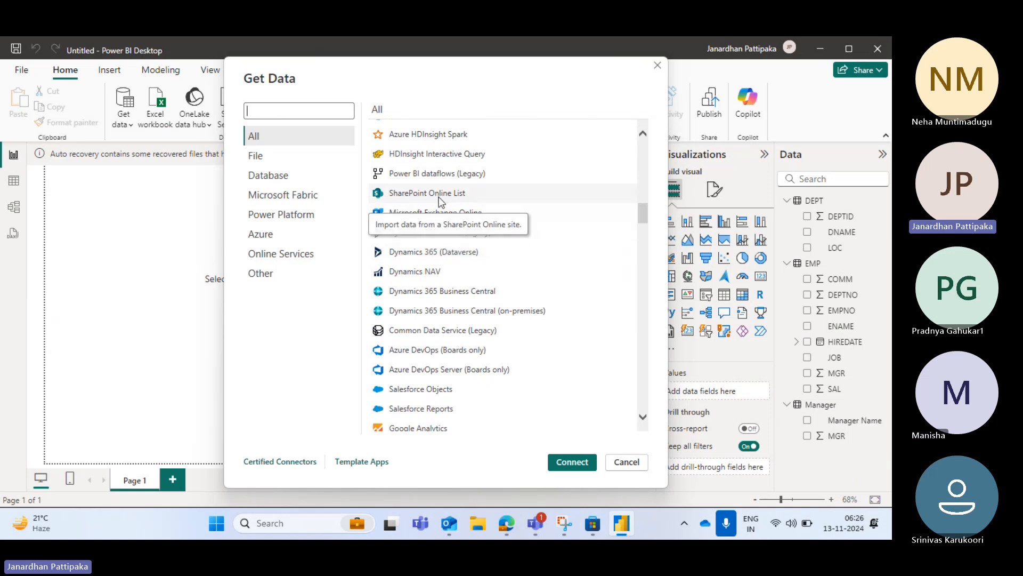
pyautogui.scroll(-3, 435, 326)
pyautogui.scroll(-4, 435, 326)
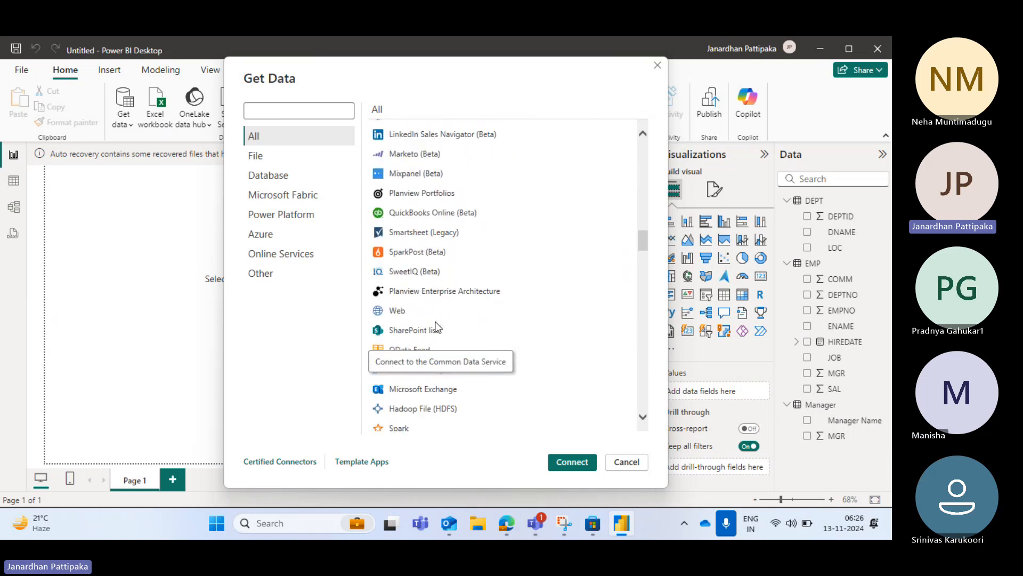
pyautogui.scroll(-2, 435, 326)
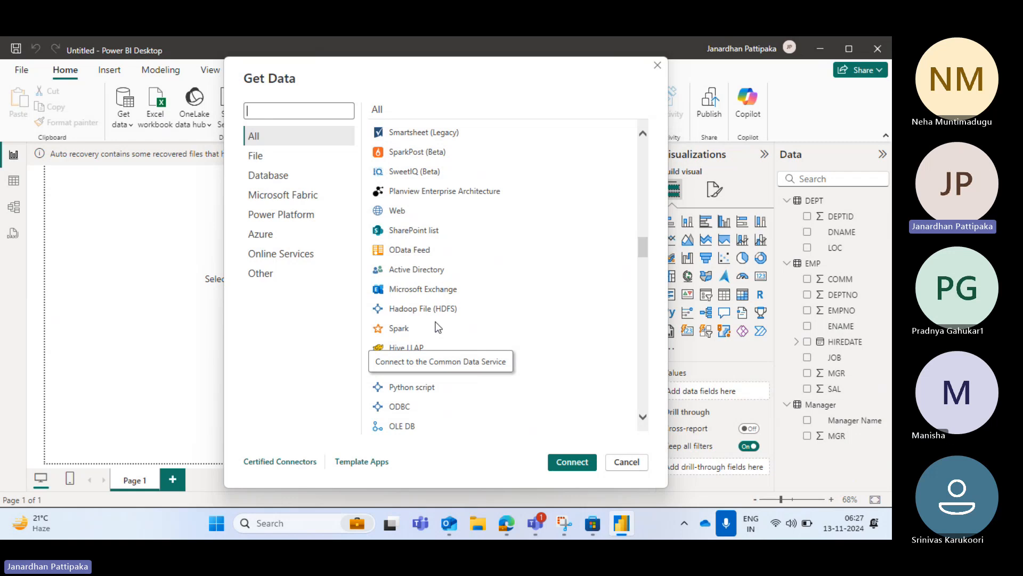
pyautogui.moveTo(593, 523)
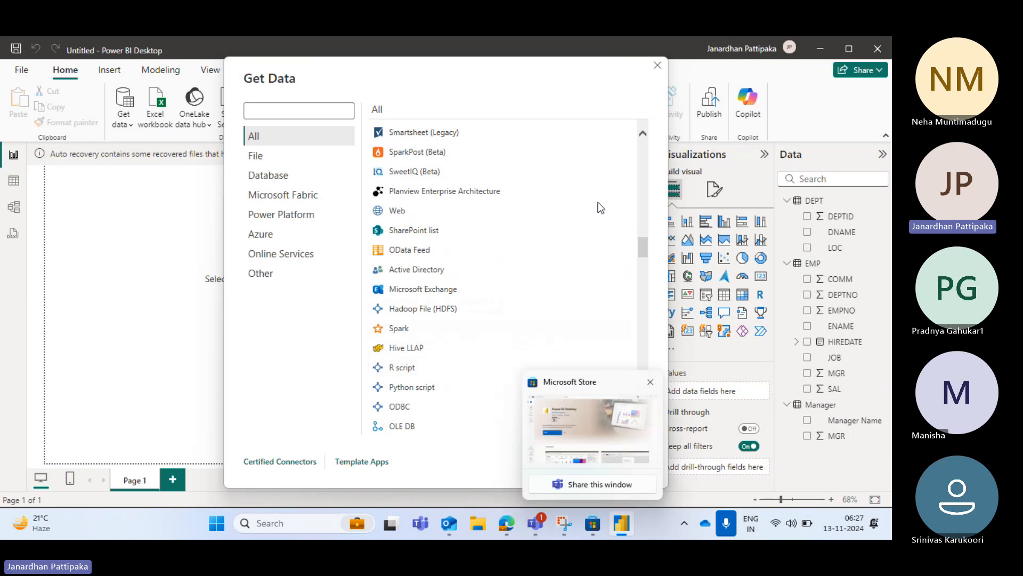
pyautogui.click(659, 65)
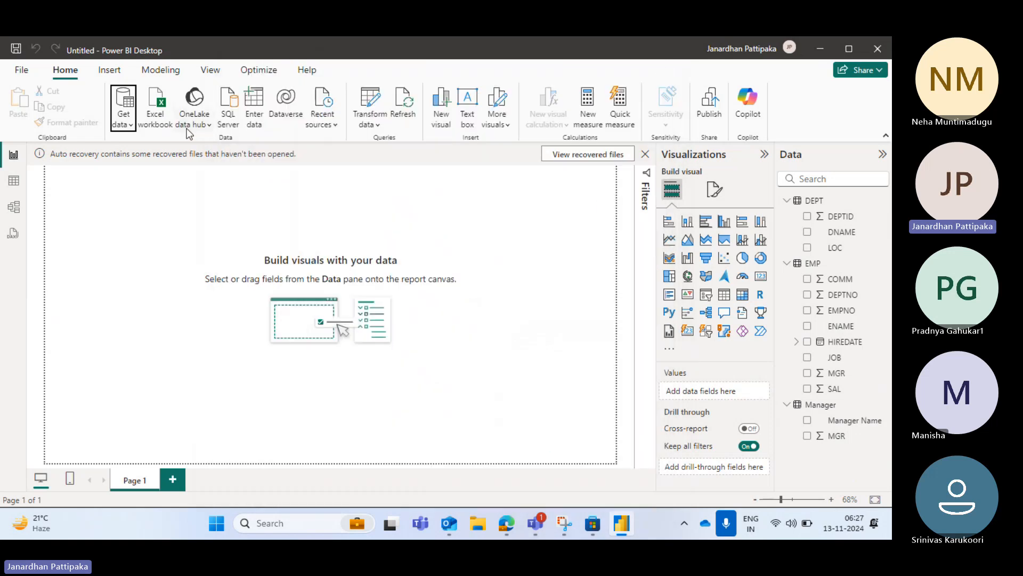
pyautogui.click(127, 124)
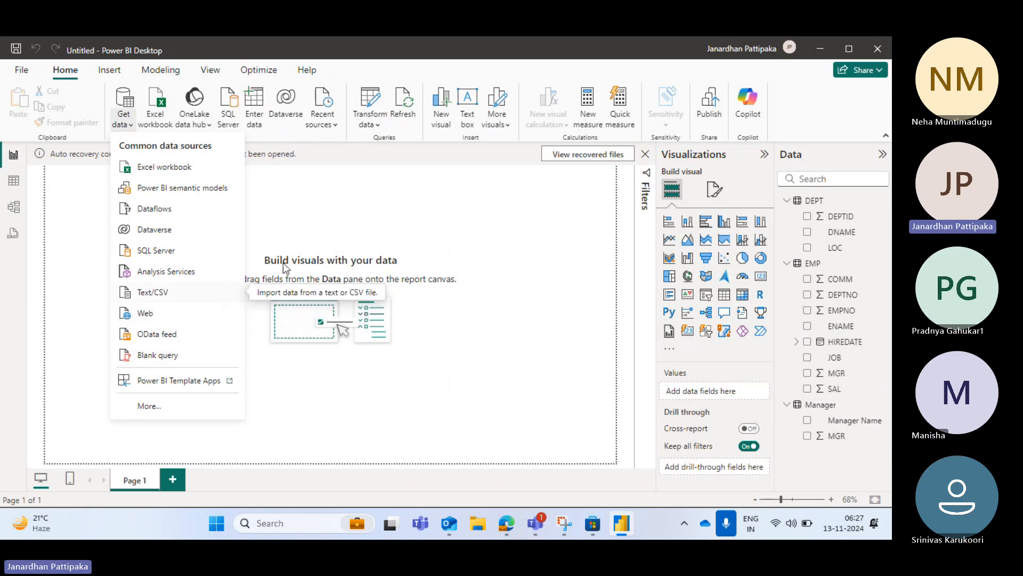
pyautogui.click(625, 266)
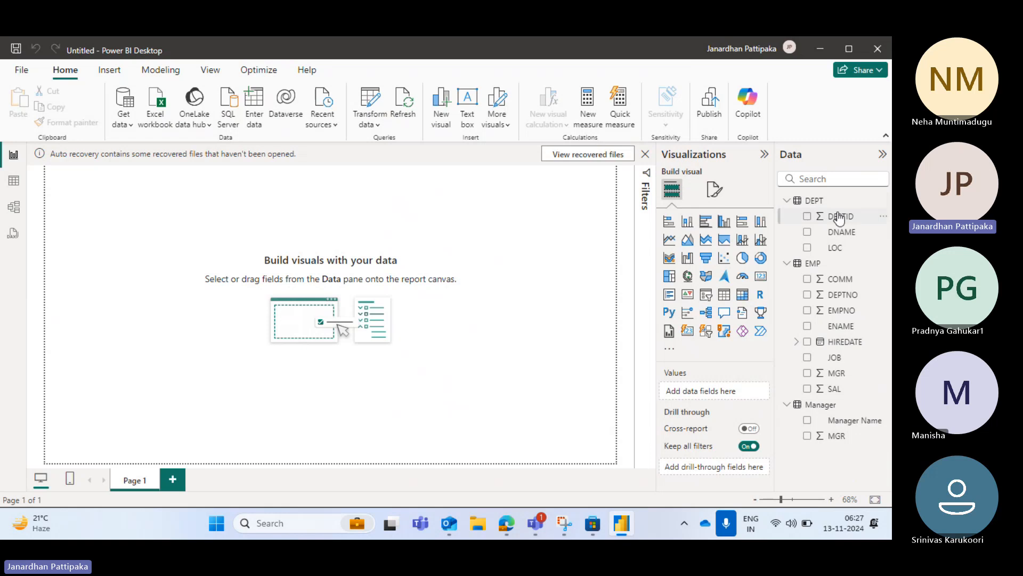
# Collapse the field lists of the DEPT, EMP and Manager tables
pyautogui.click(788, 201)
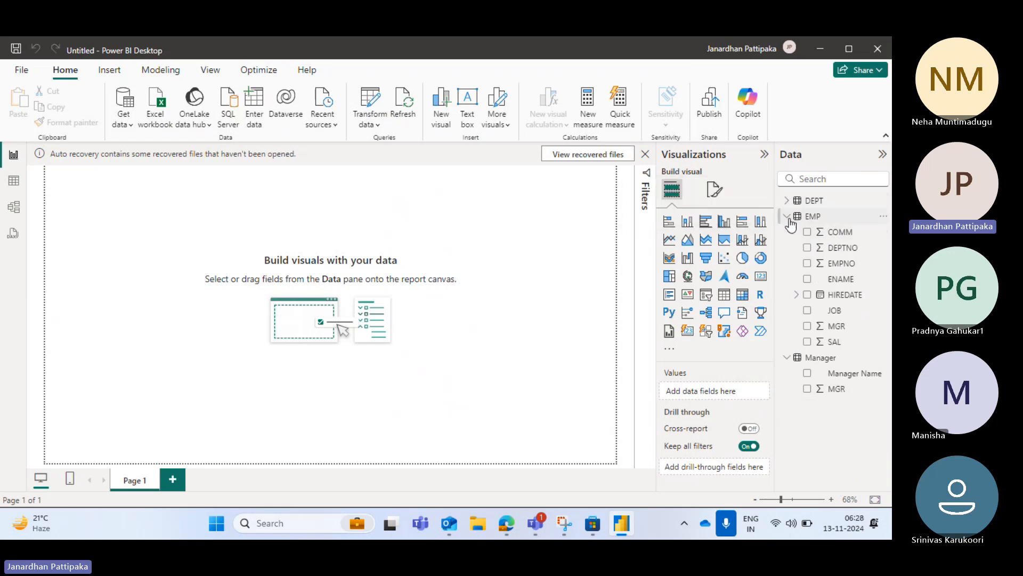
pyautogui.click(788, 217)
pyautogui.click(788, 233)
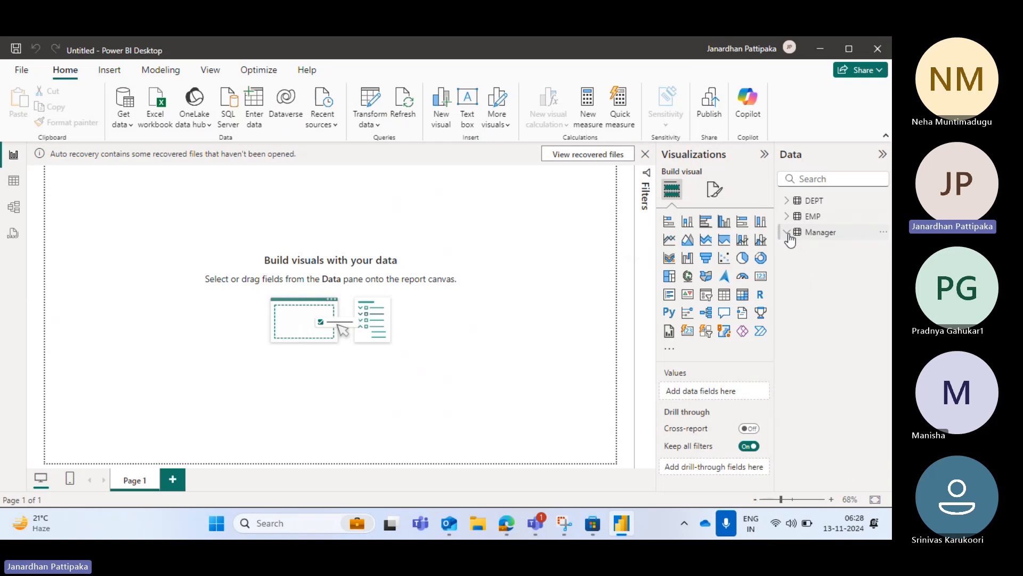
# Start an Excel workbook import and open Sample - Superstore (1).xlsx from the Downloads folder
pyautogui.click(133, 124)
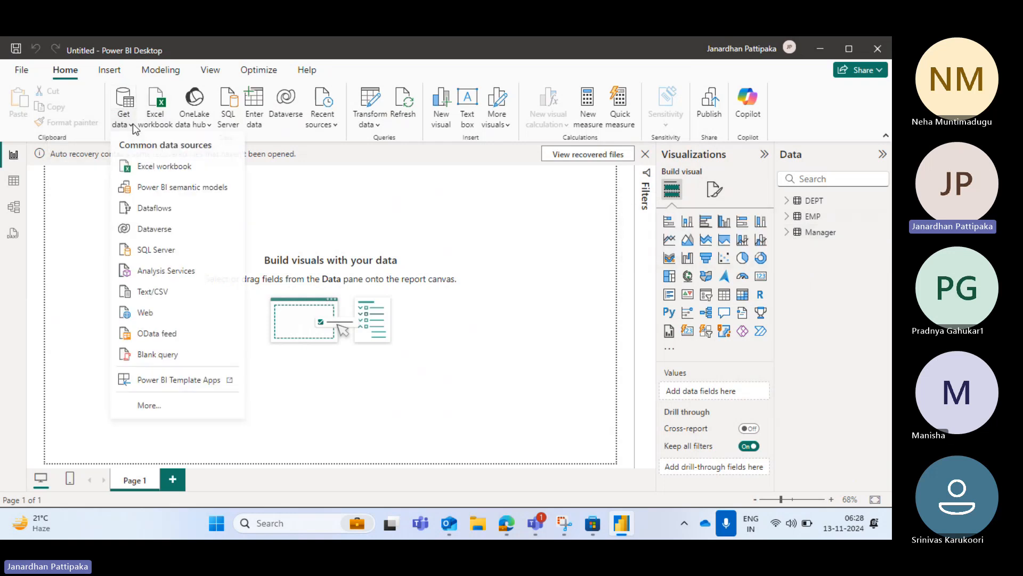
pyautogui.click(158, 165)
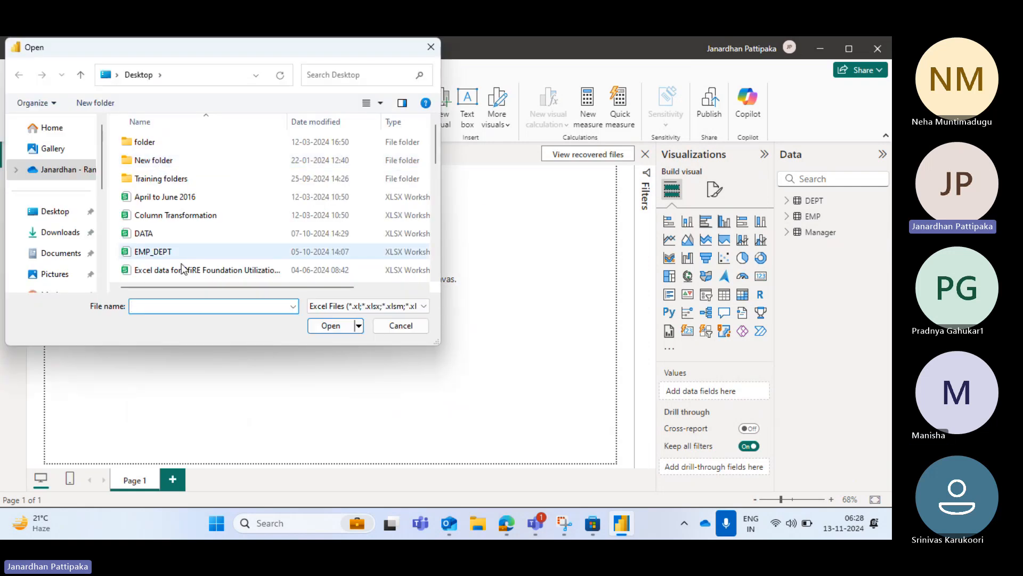
pyautogui.click(63, 235)
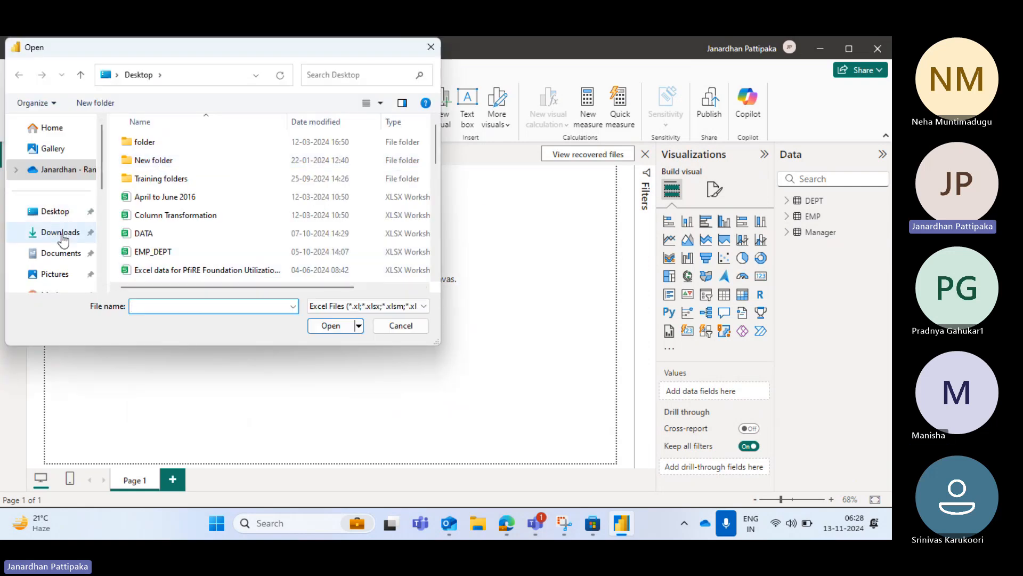
pyautogui.click(140, 305)
pyautogui.write('sampl')
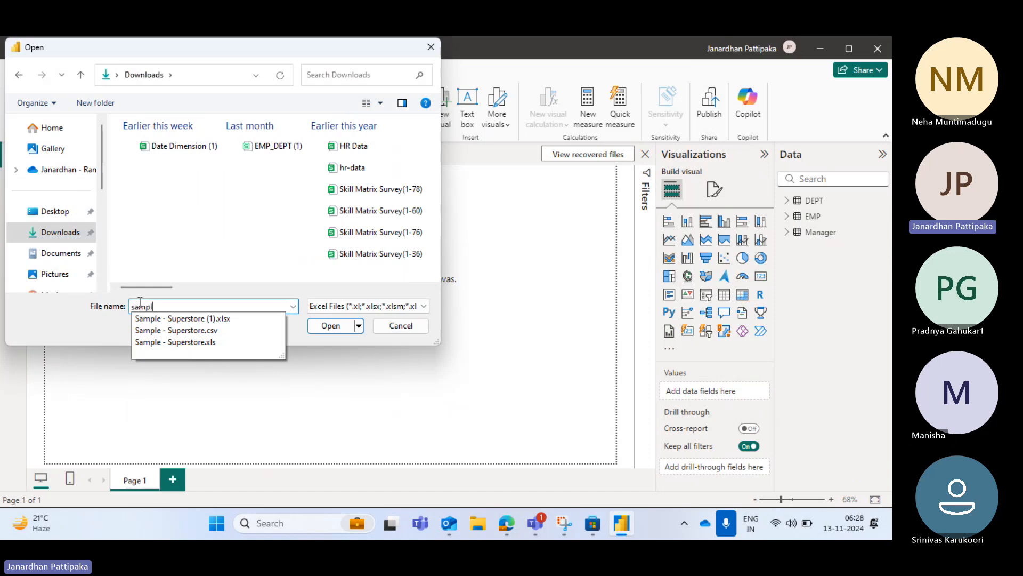
pyautogui.click(168, 319)
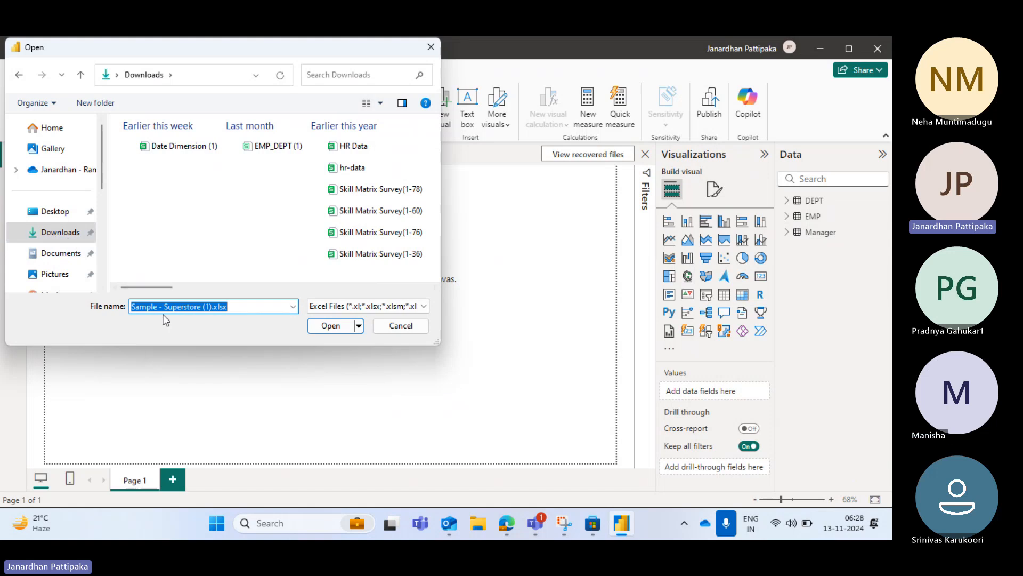
pyautogui.click(332, 326)
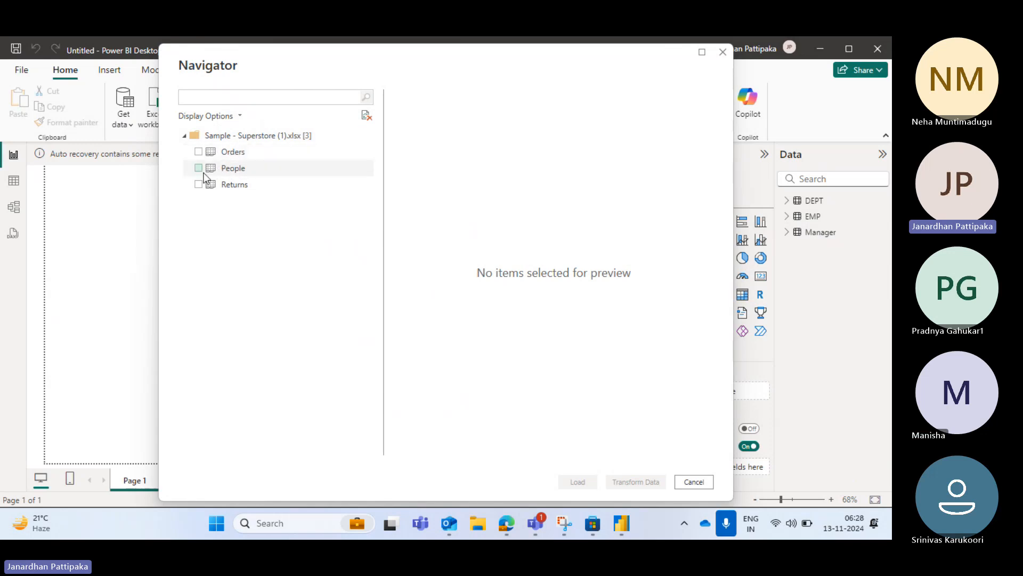
# Select and preview the Orders, People and Returns sheets of the Superstore workbook and load them into the report
pyautogui.click(199, 152)
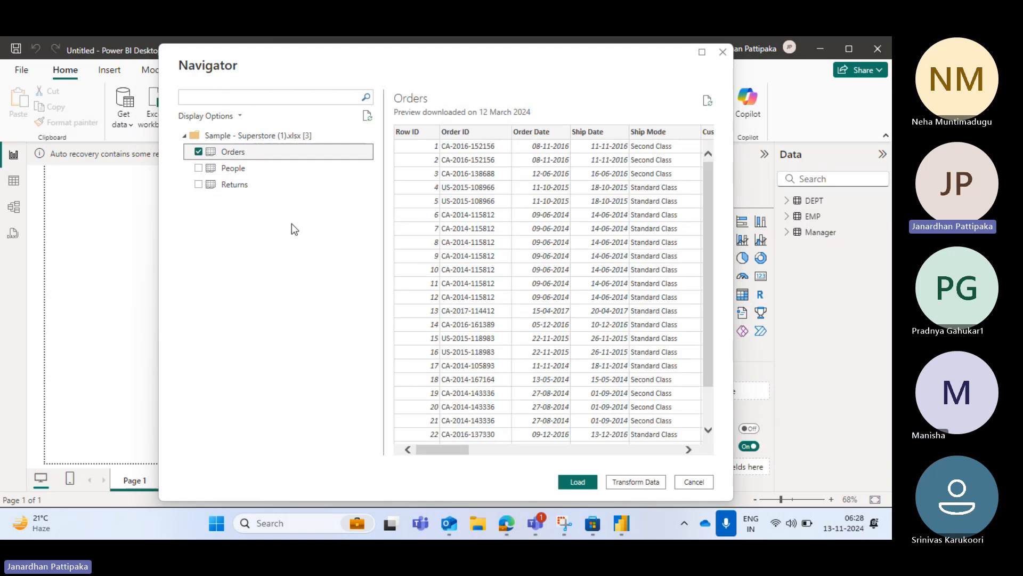
pyautogui.click(198, 168)
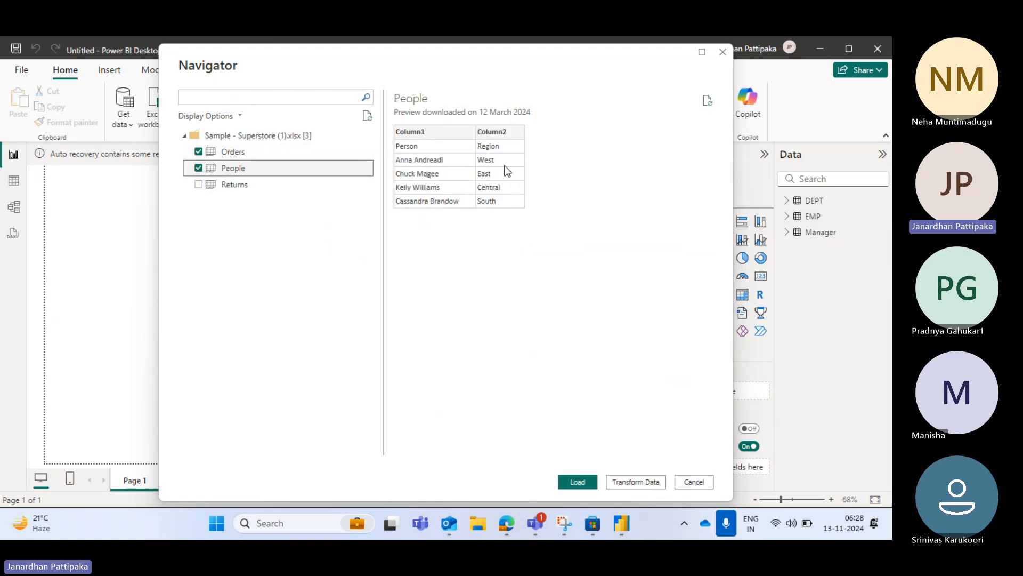
pyautogui.click(198, 185)
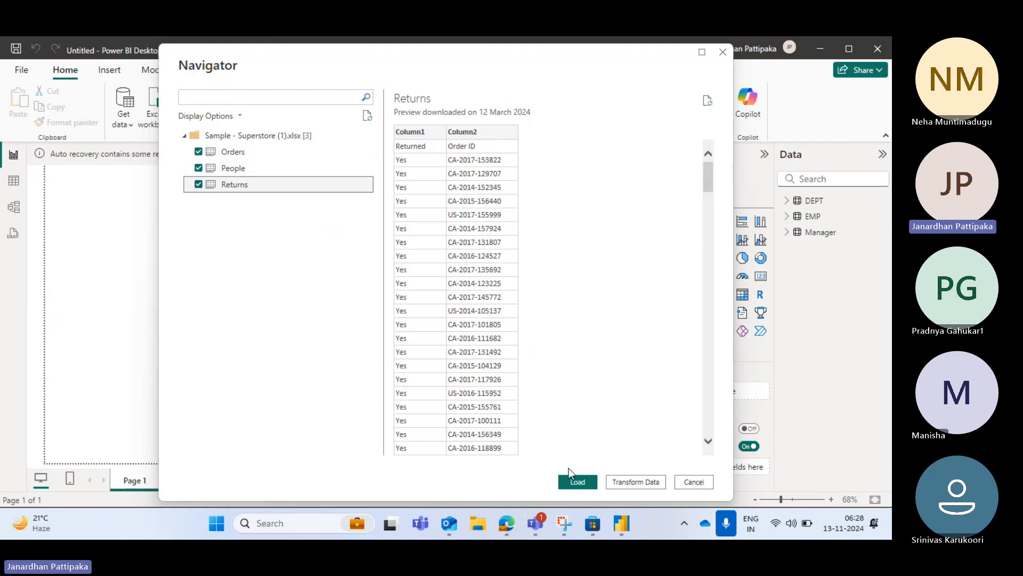
pyautogui.click(577, 483)
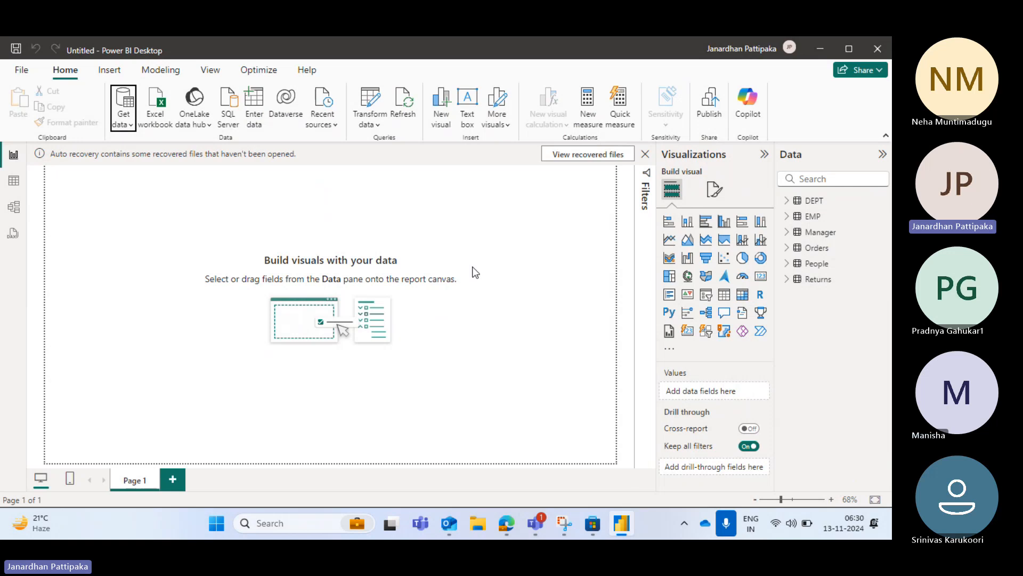
# Expand the Orders table's fields and place an empty pie chart near the upper-left corner of the report page
pyautogui.click(787, 248)
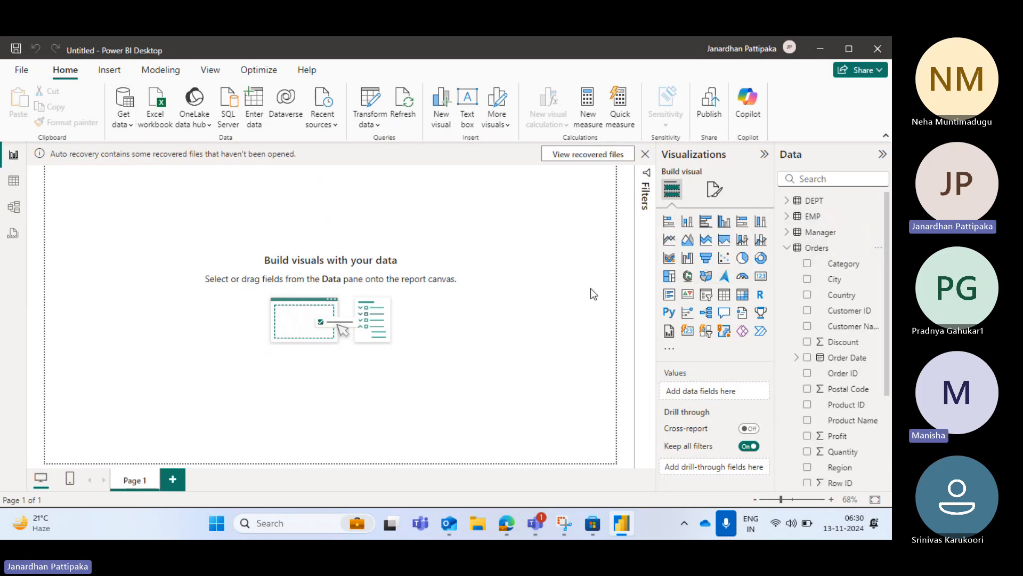
pyautogui.click(744, 259)
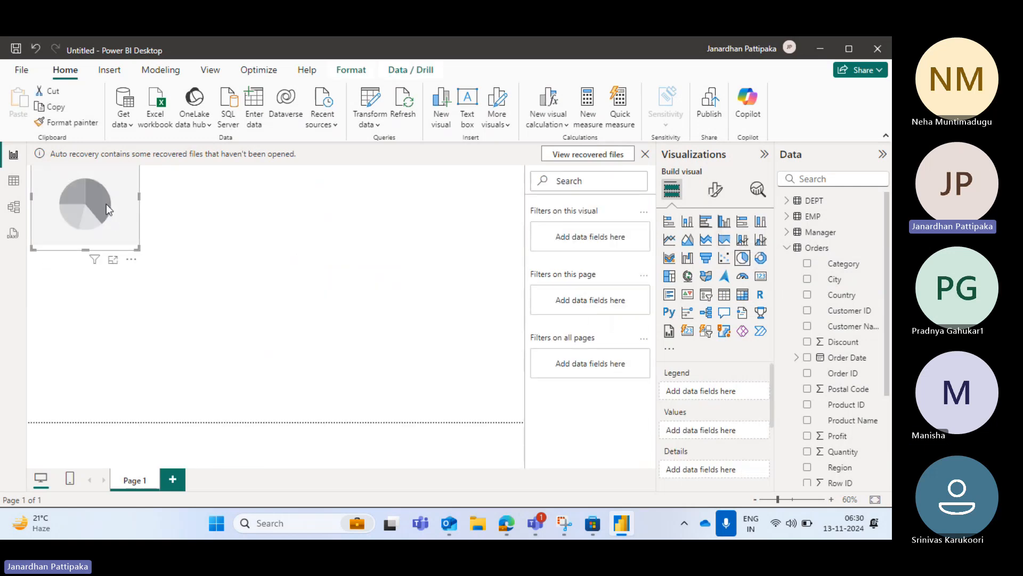
pyautogui.moveTo(107, 204); pyautogui.dragTo(116, 235)
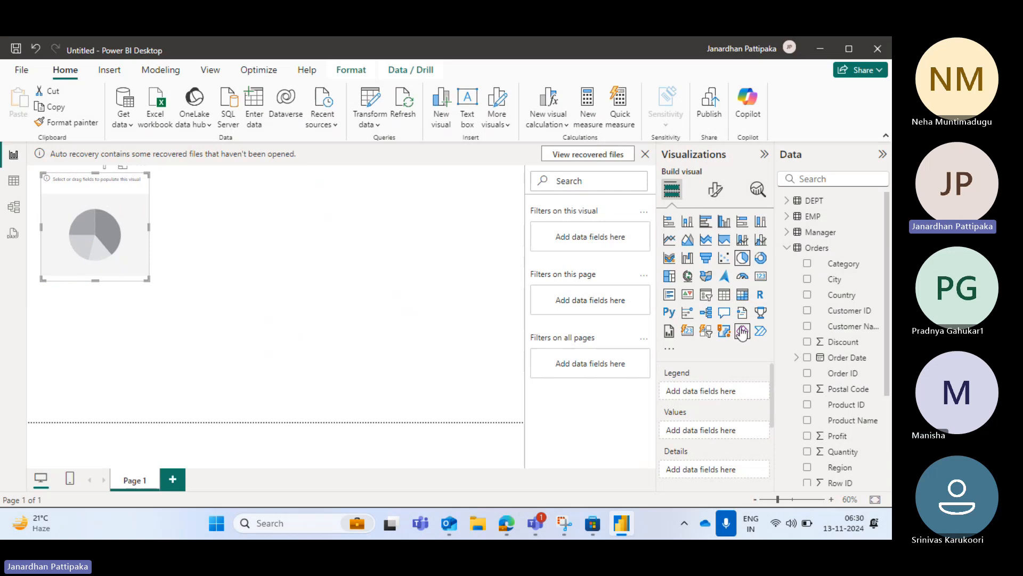
# Expand the Order Date hierarchy in the Orders table and add Year as the pie chart's legend
pyautogui.scroll(-2, 818, 395)
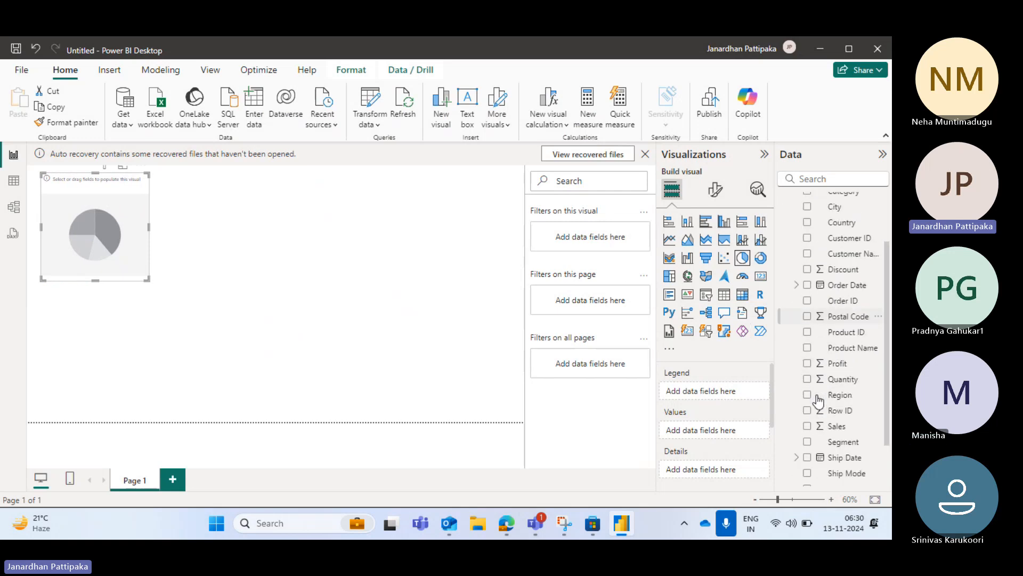
pyautogui.scroll(2, 818, 395)
pyautogui.scroll(-3, 819, 400)
pyautogui.scroll(-2, 819, 401)
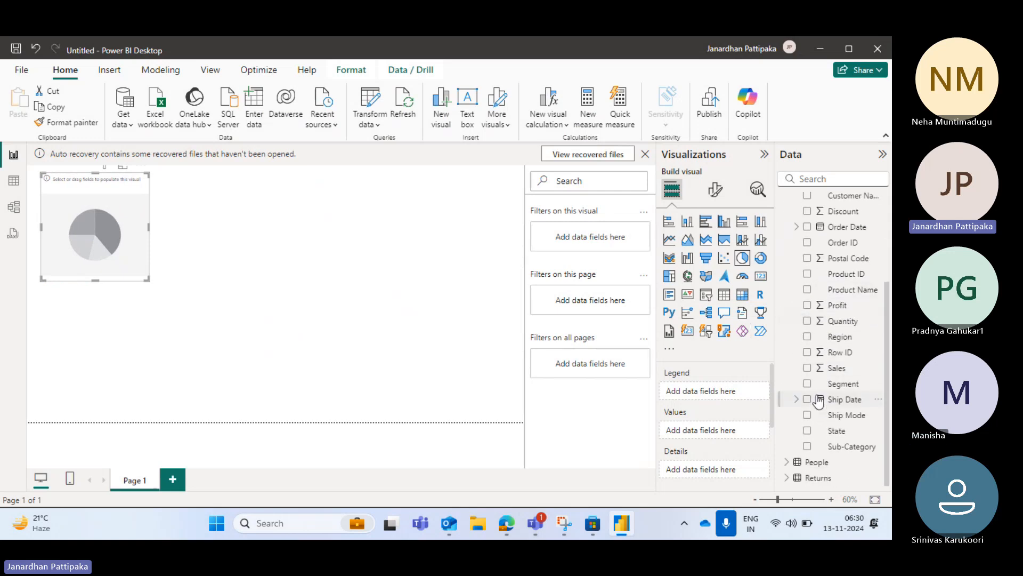
pyautogui.scroll(3, 844, 260)
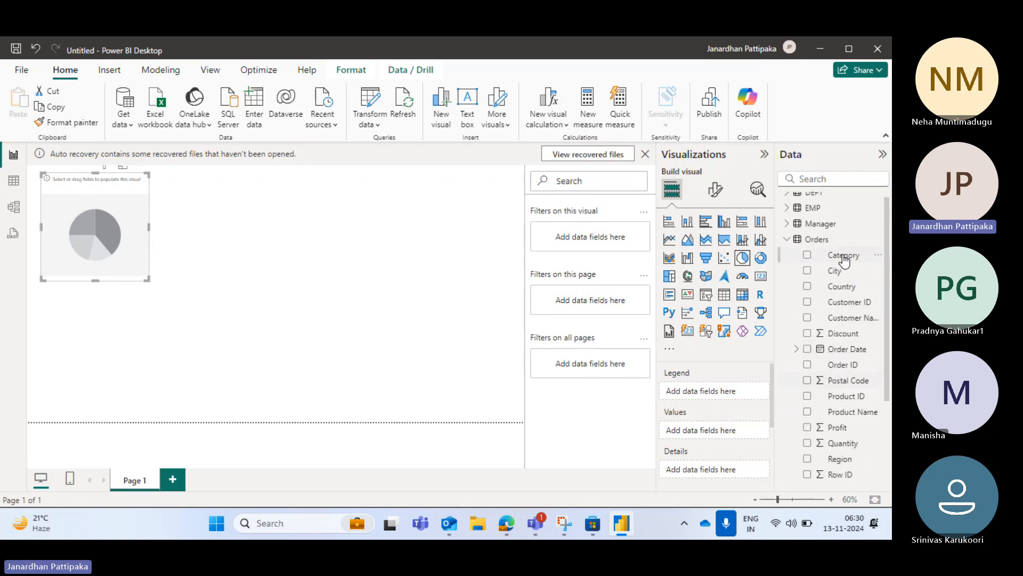
pyautogui.scroll(-3, 844, 260)
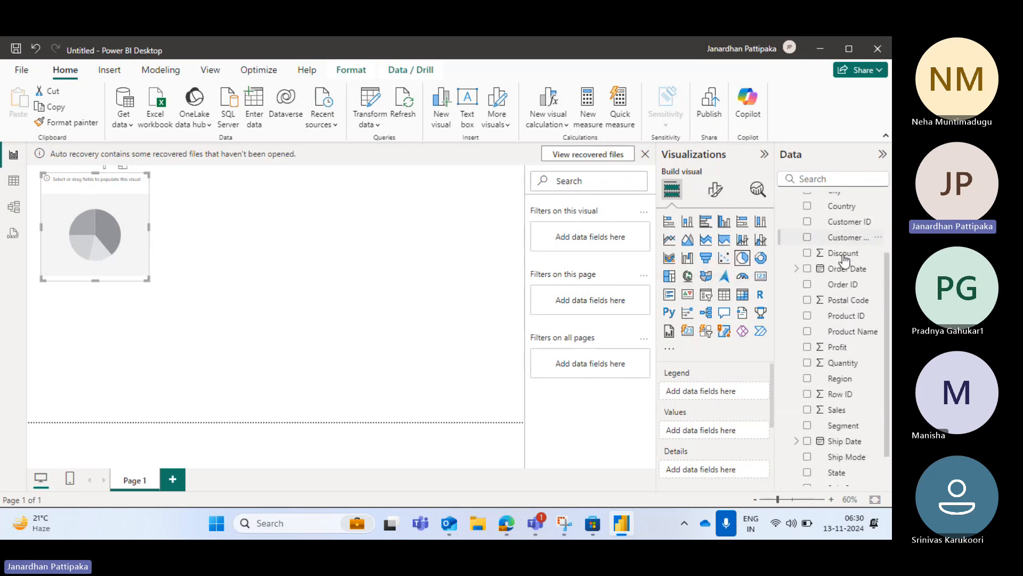
pyautogui.click(798, 269)
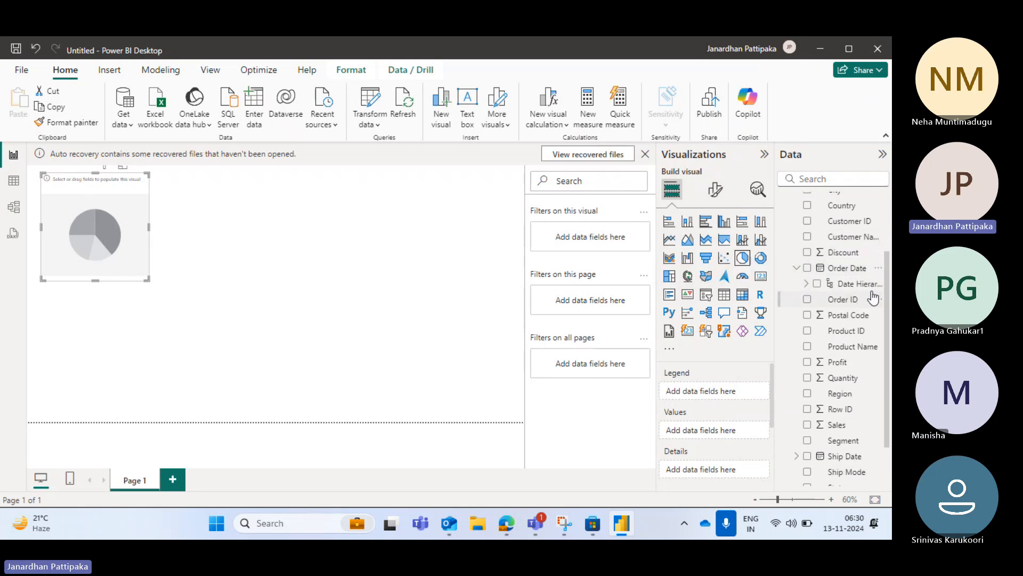
pyautogui.click(807, 285)
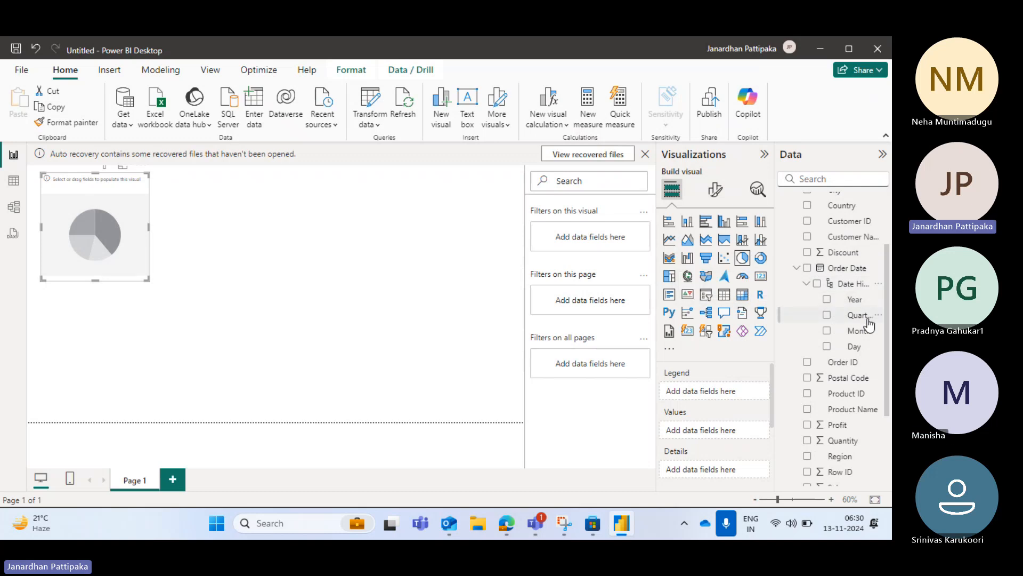
pyautogui.click(827, 299)
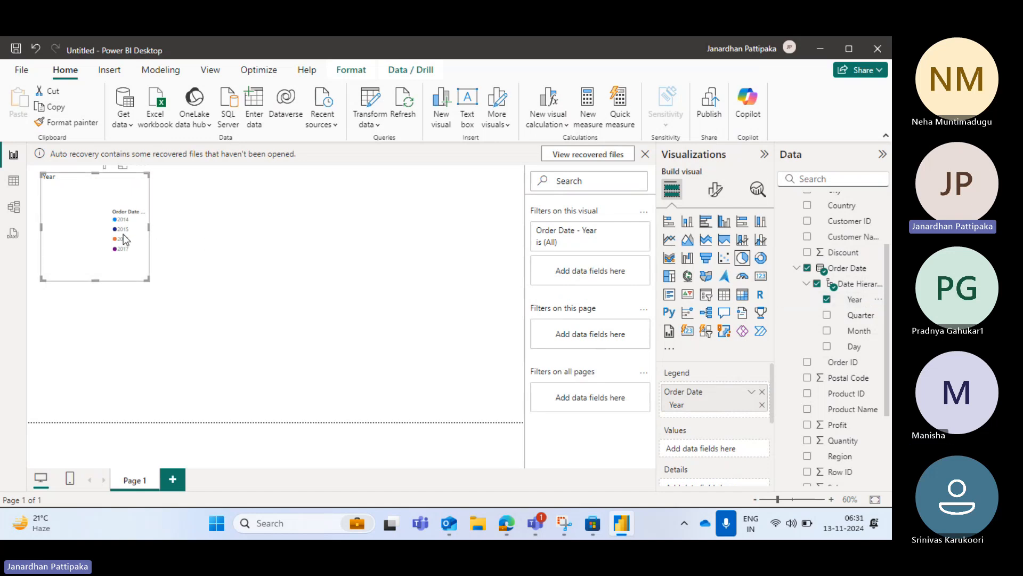
# Add Sales from the Orders table as the pie chart's values and enlarge the chart
pyautogui.scroll(-1, 840, 460)
pyautogui.scroll(-2, 840, 459)
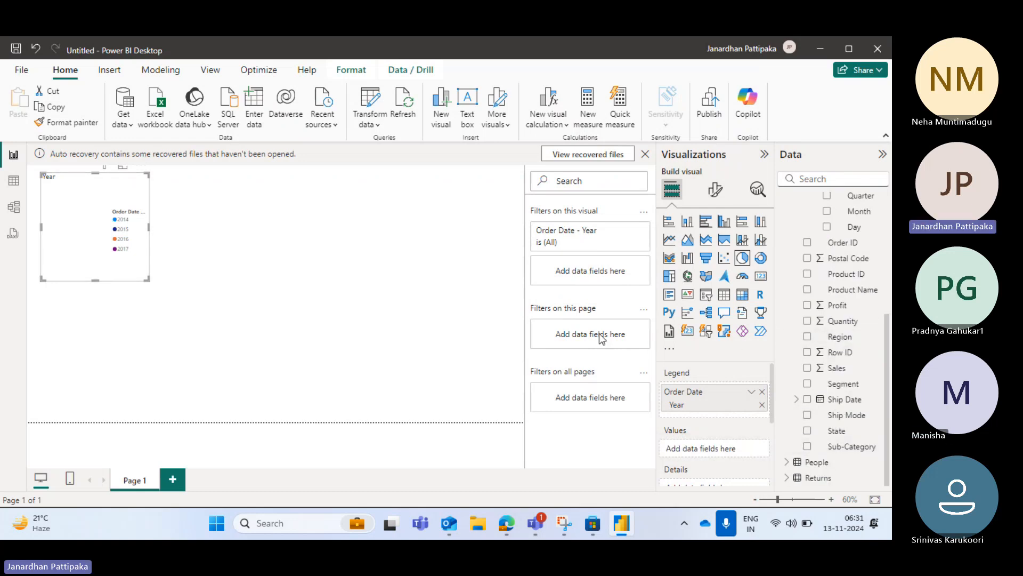
pyautogui.click(807, 368)
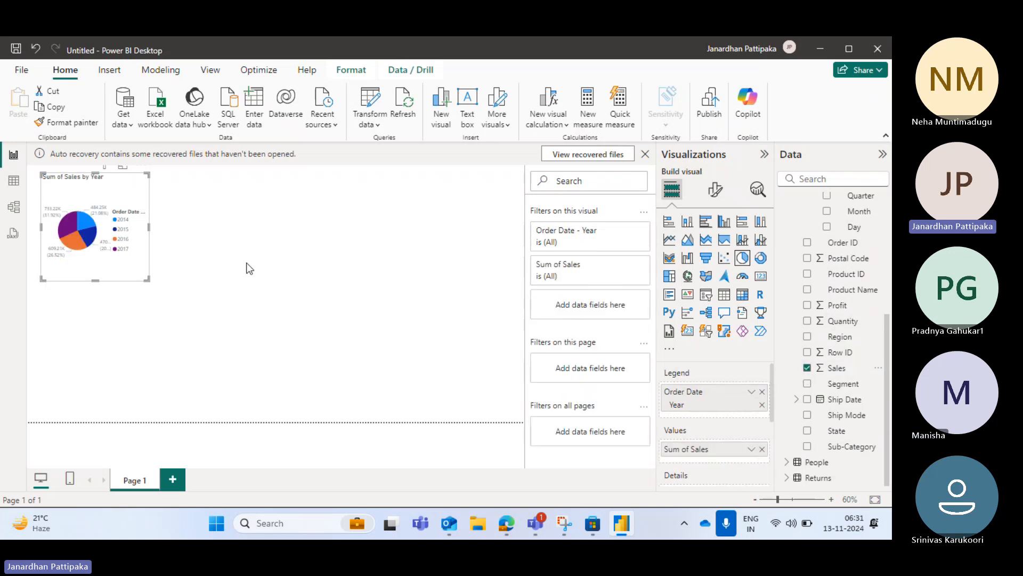
pyautogui.moveTo(148, 276); pyautogui.dragTo(192, 290)
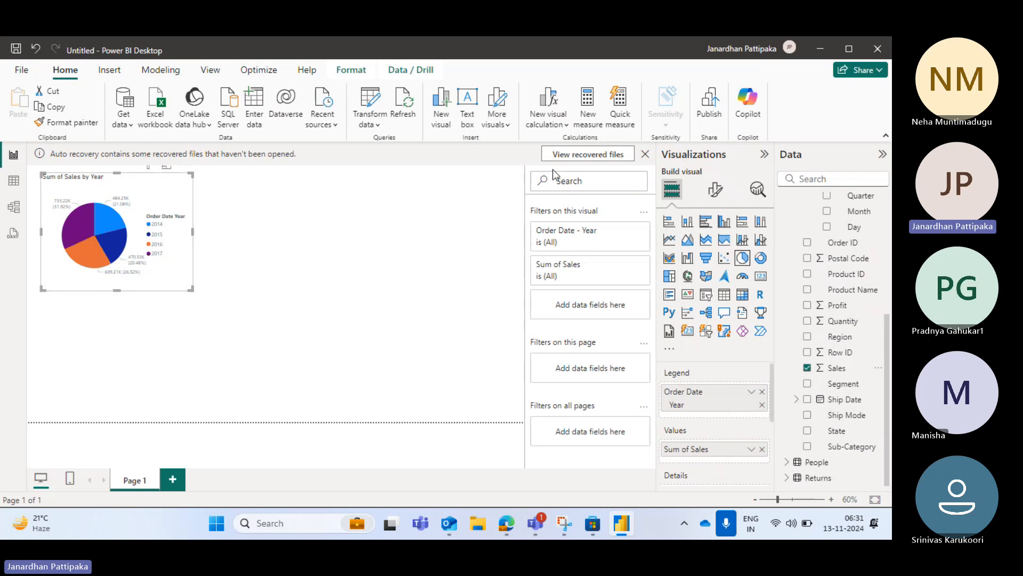
pyautogui.click(372, 202)
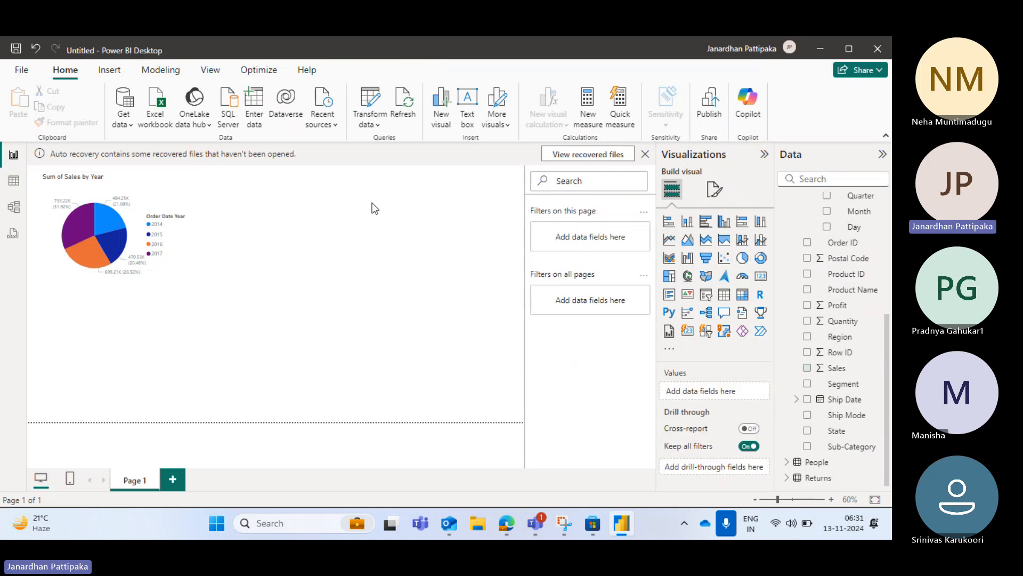
pyautogui.click(172, 196)
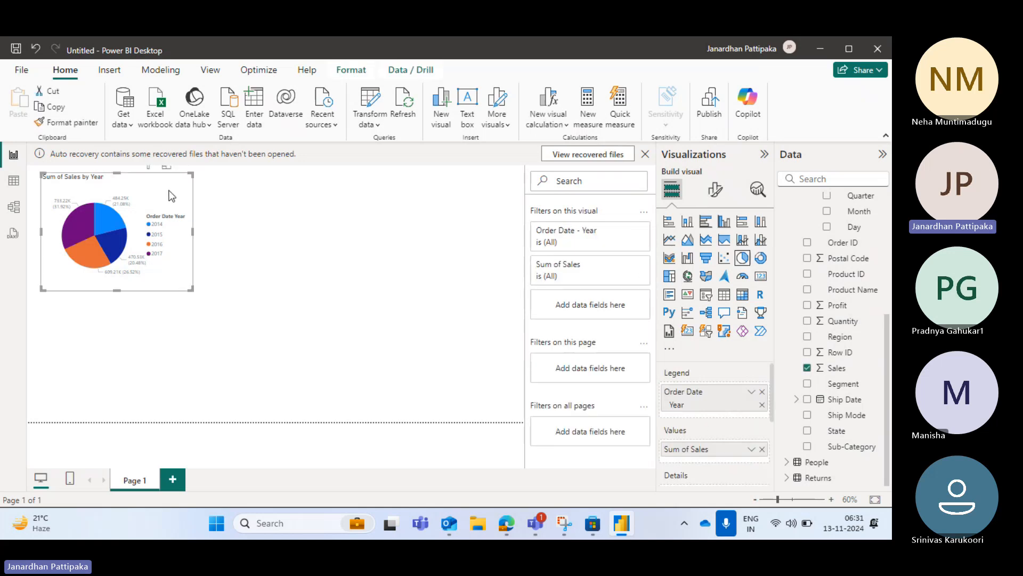
pyautogui.click(344, 218)
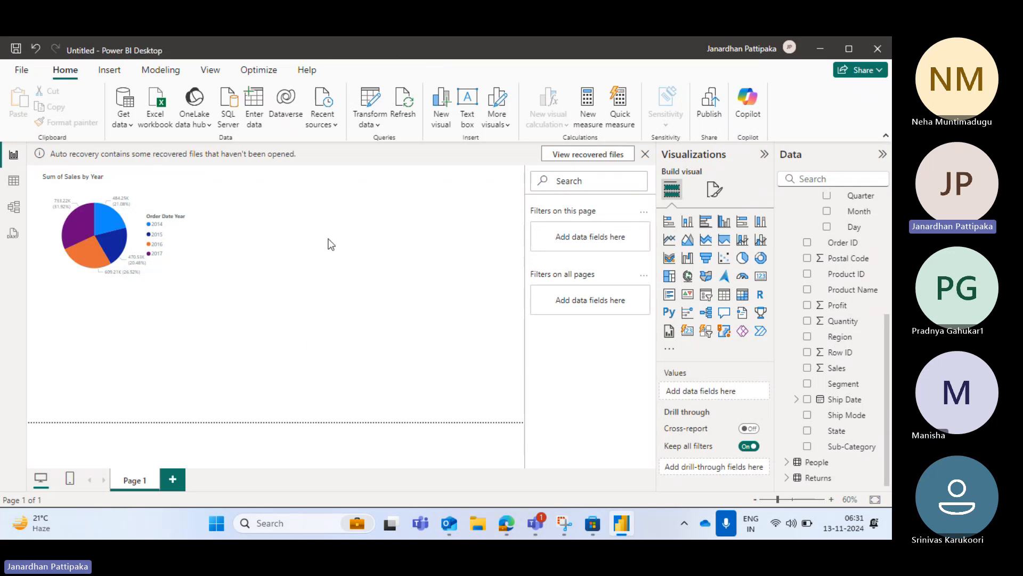
# Insert an empty donut chart and place it to the right of the pie chart, aligned with its top edge
pyautogui.moveTo(381, 340); pyautogui.dragTo(418, 346)
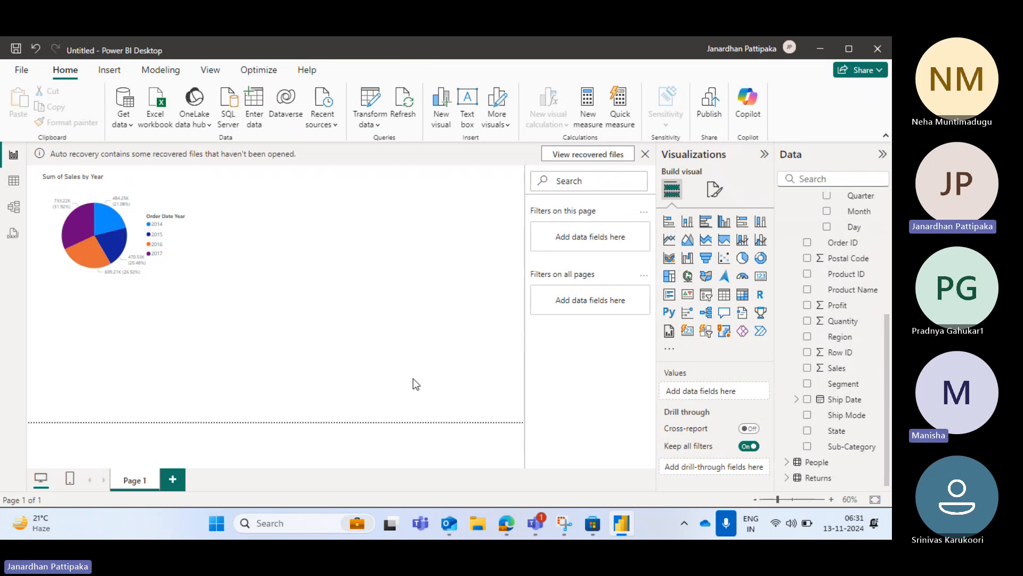
pyautogui.click(761, 261)
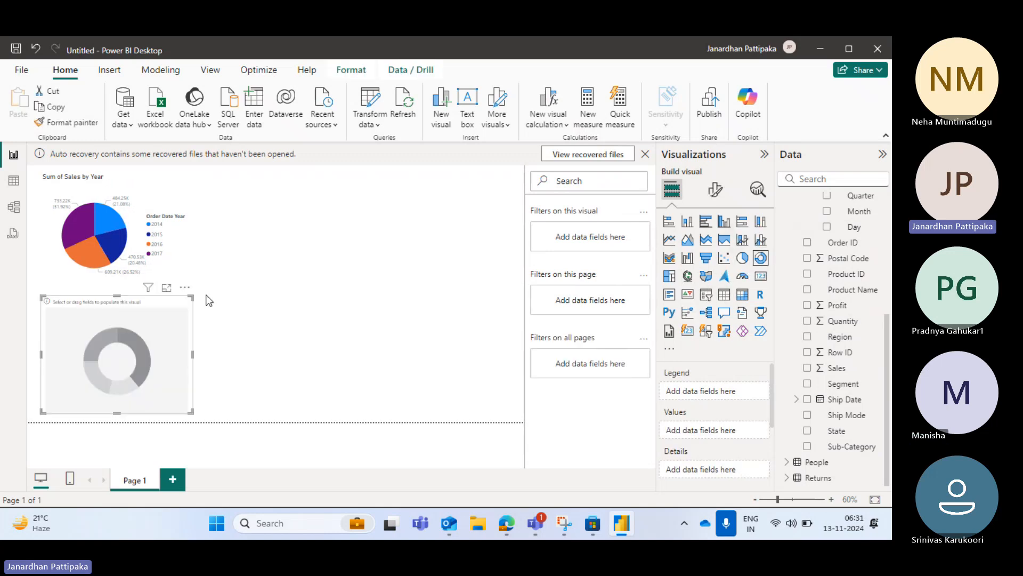
pyautogui.moveTo(155, 319); pyautogui.dragTo(399, 197)
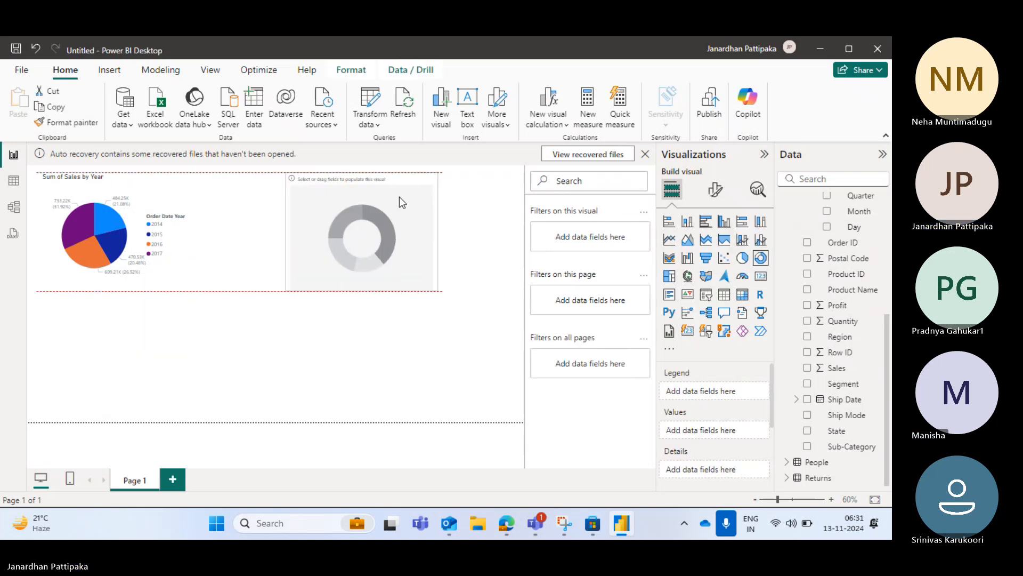
# Add Category from the Orders table as the donut chart's legend
pyautogui.scroll(5, 834, 328)
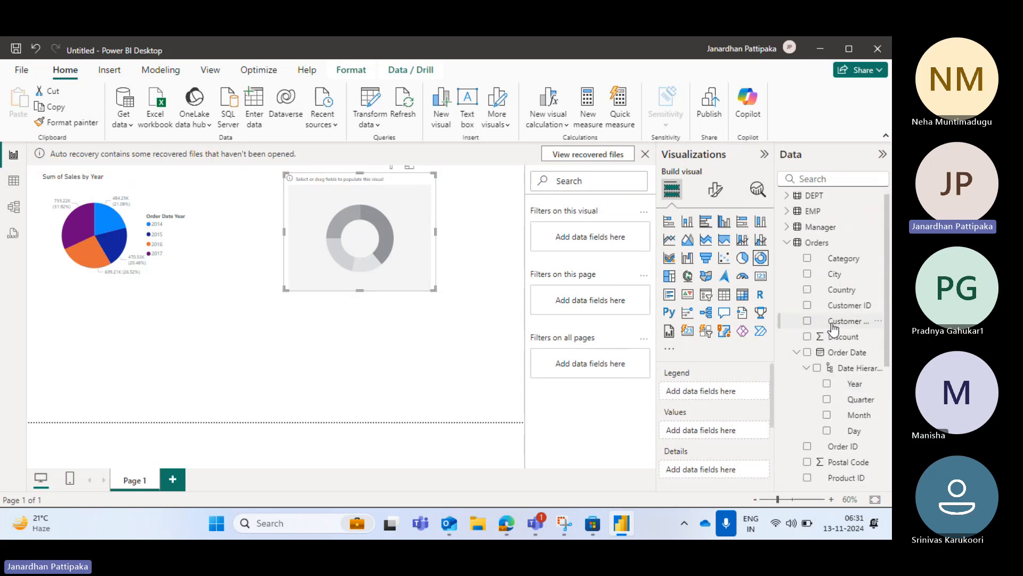
pyautogui.scroll(-1, 840, 357)
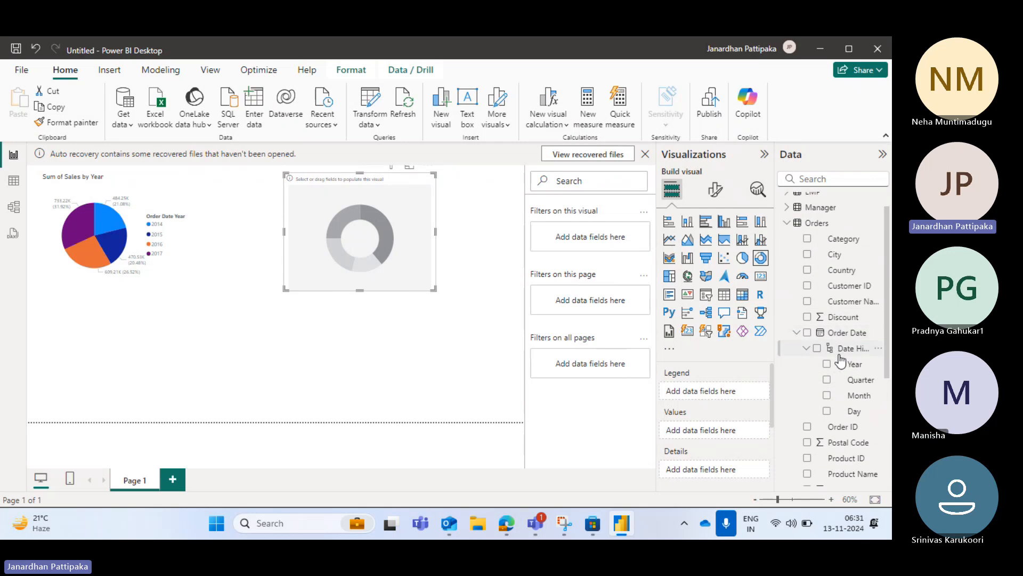
pyautogui.scroll(-1, 841, 361)
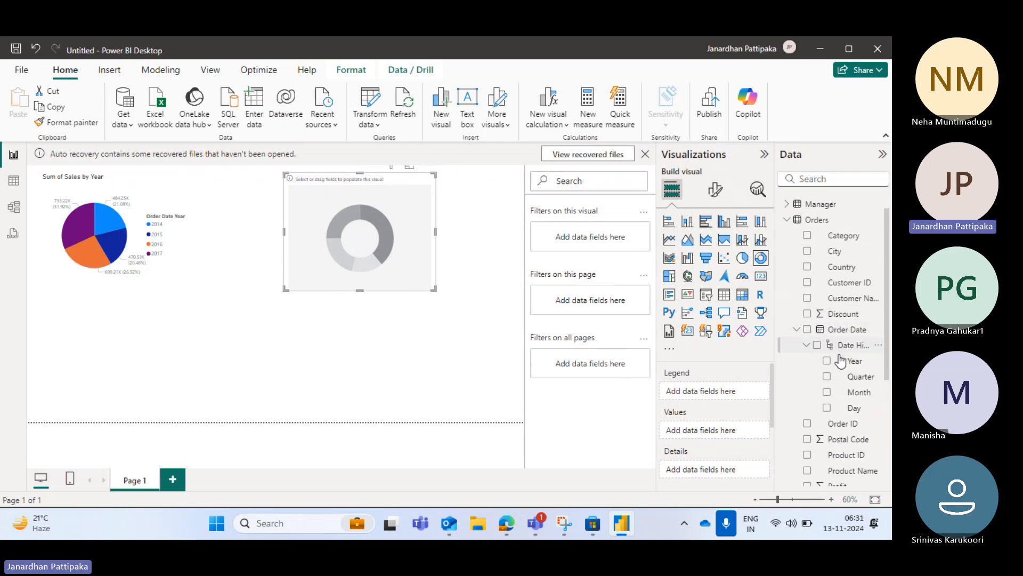
pyautogui.click(807, 233)
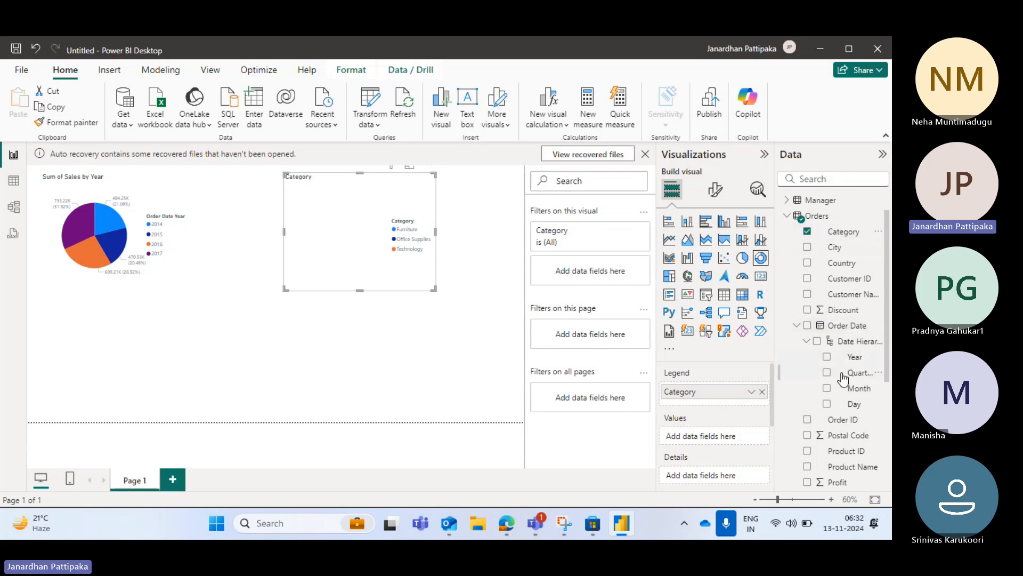
# Add Sales from the Orders table as the donut chart's values
pyautogui.scroll(-3, 842, 378)
pyautogui.scroll(-1, 842, 378)
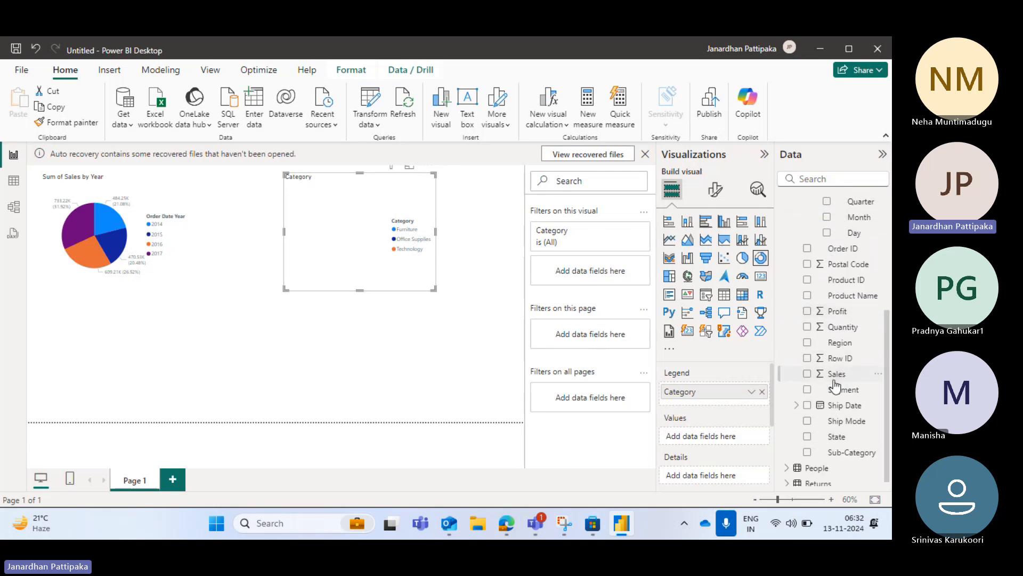
pyautogui.click(808, 375)
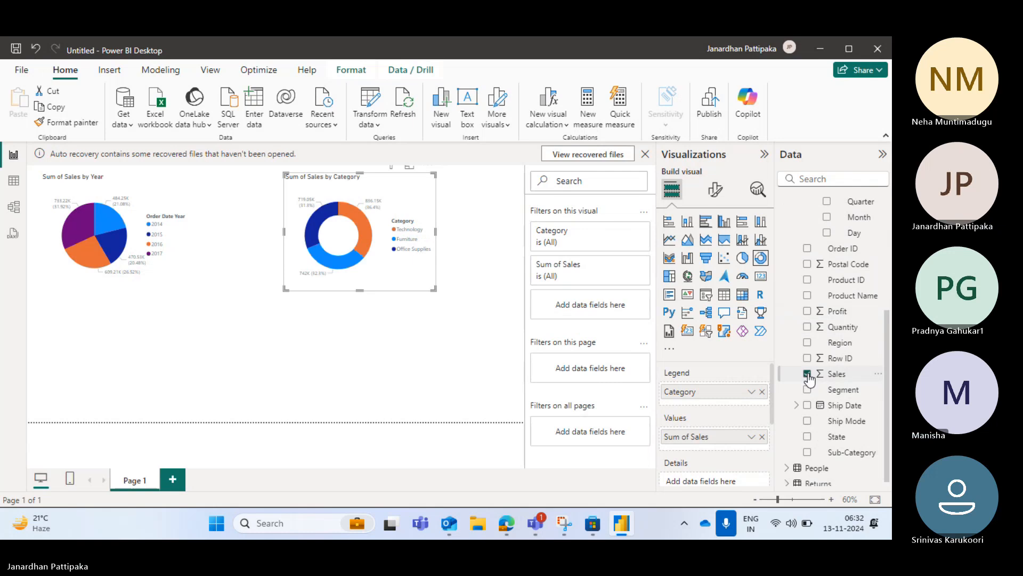
pyautogui.click(356, 367)
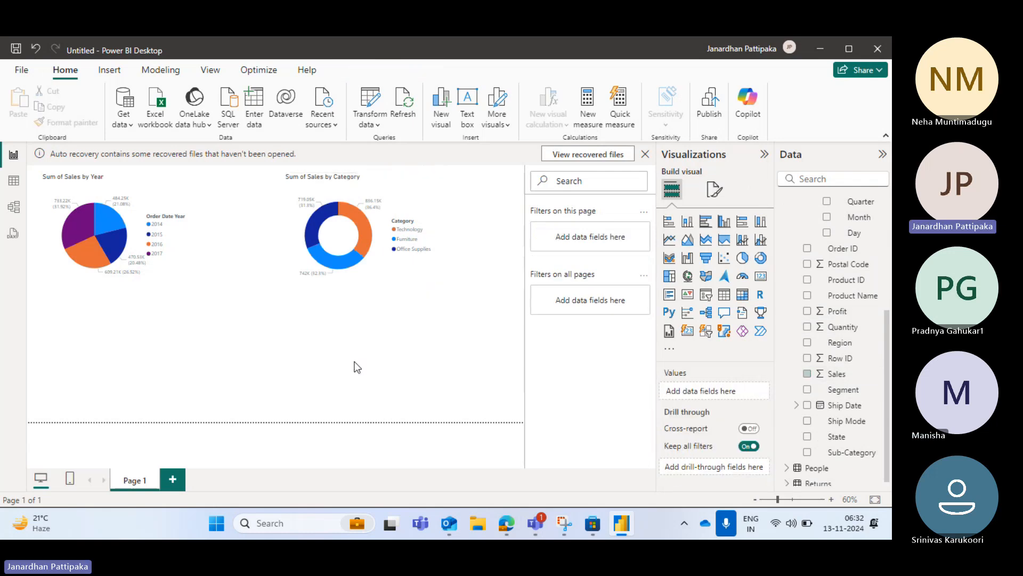
pyautogui.click(401, 205)
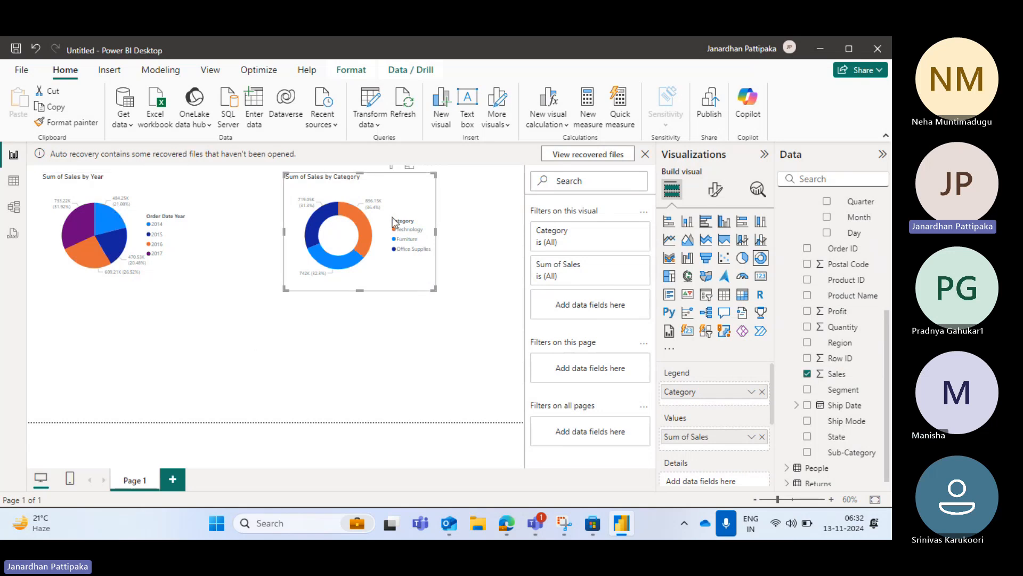
pyautogui.click(258, 366)
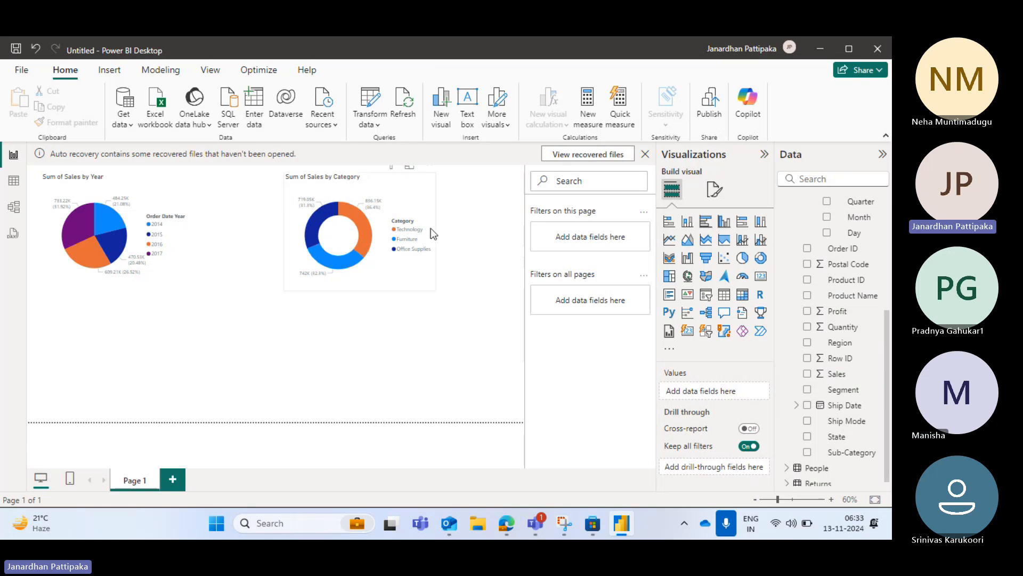
# Collapse the Orders table's field list and open the report's data in the Power Query Editor
pyautogui.scroll(4, 853, 304)
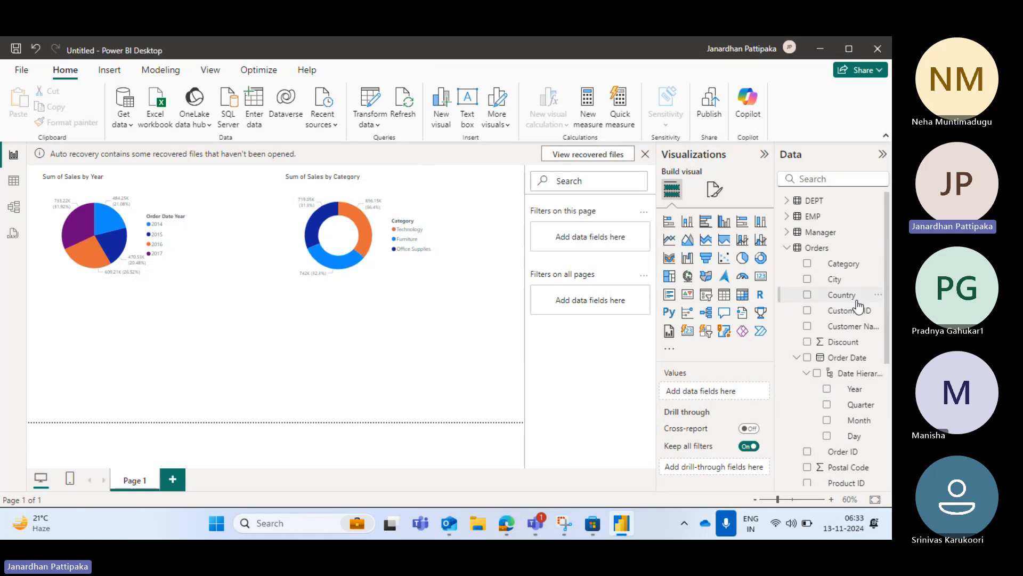
pyautogui.click(790, 249)
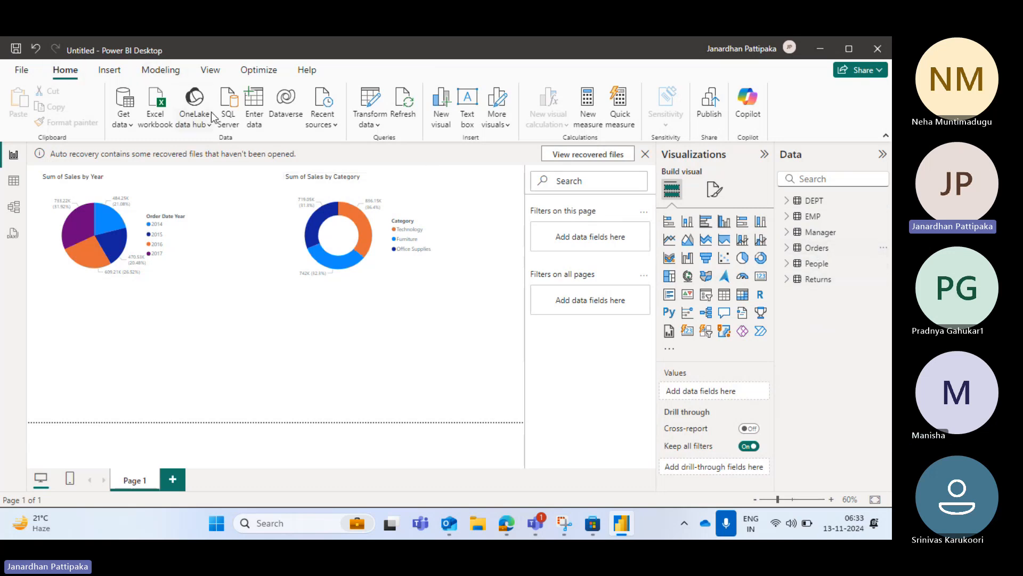
pyautogui.click(378, 127)
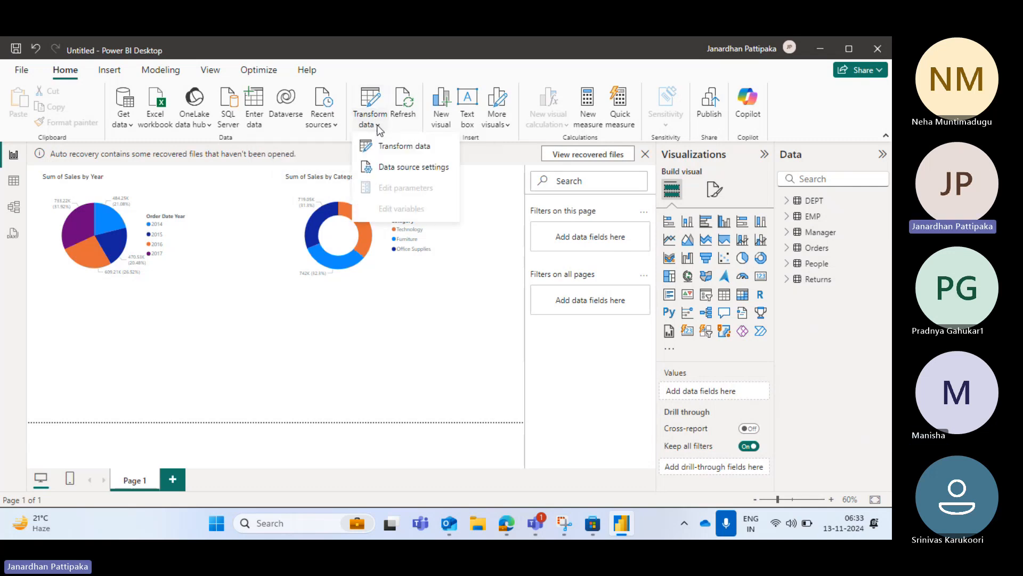
pyautogui.click(400, 149)
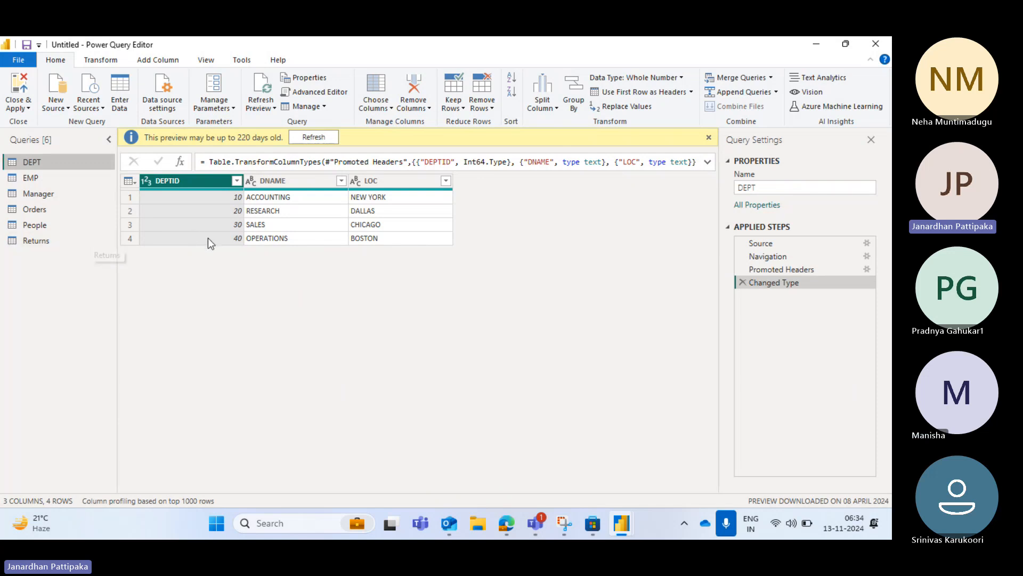
# Compare the column headers of the Orders query with those of the People query
pyautogui.click(27, 212)
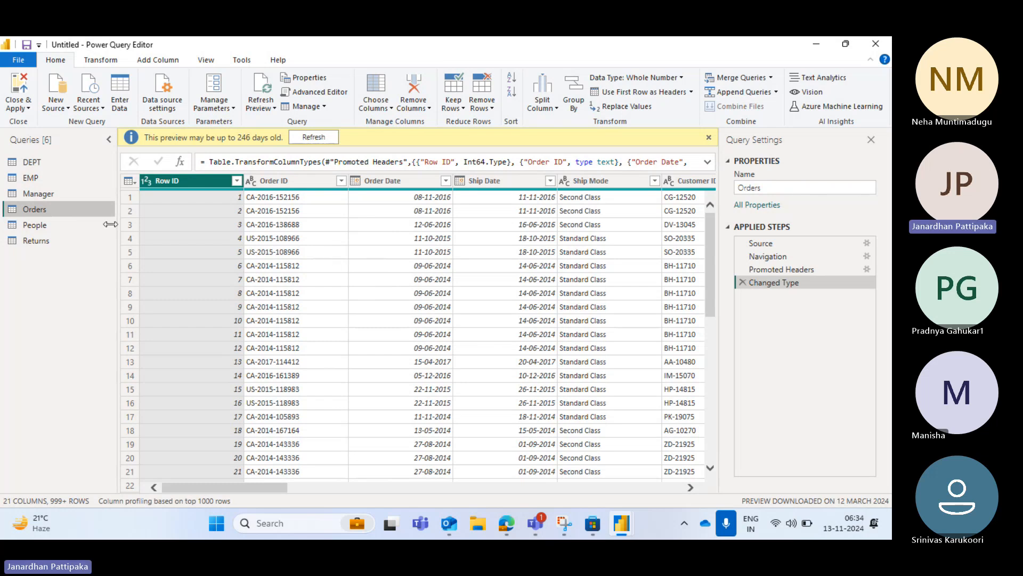
pyautogui.click(30, 225)
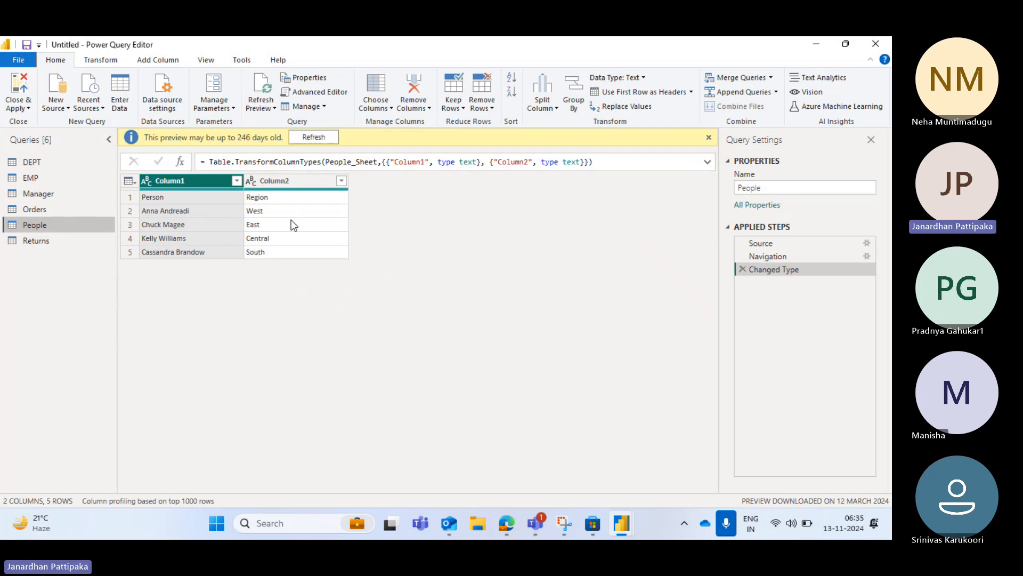
pyautogui.click(31, 210)
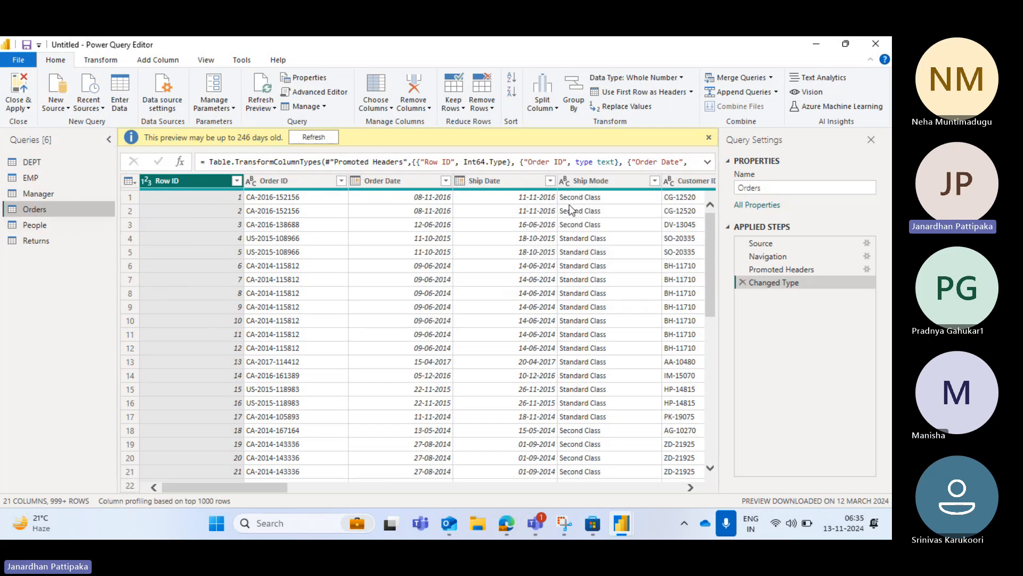
pyautogui.click(32, 225)
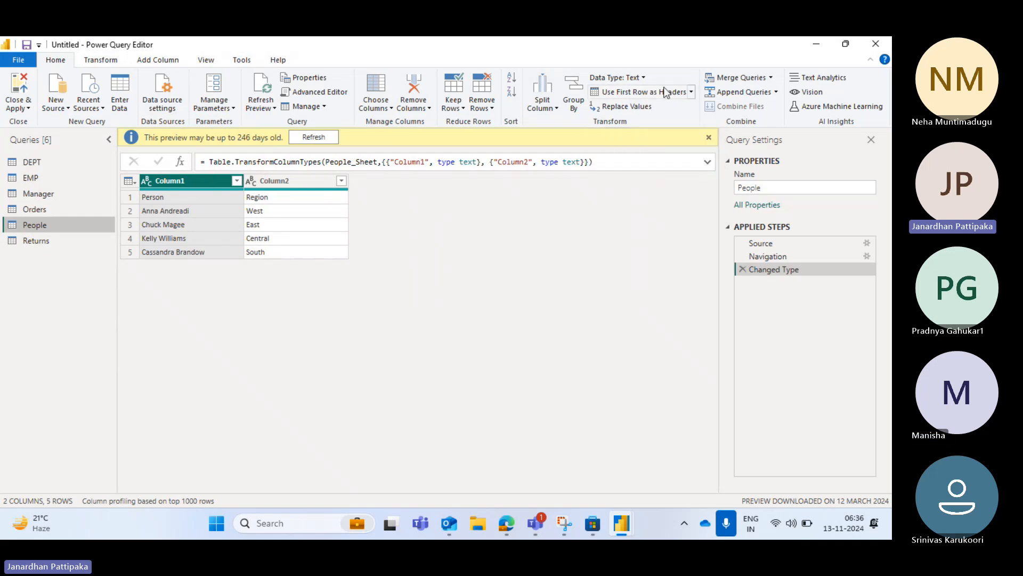
# Promote the first row of the People query to column headers
pyautogui.click(690, 92)
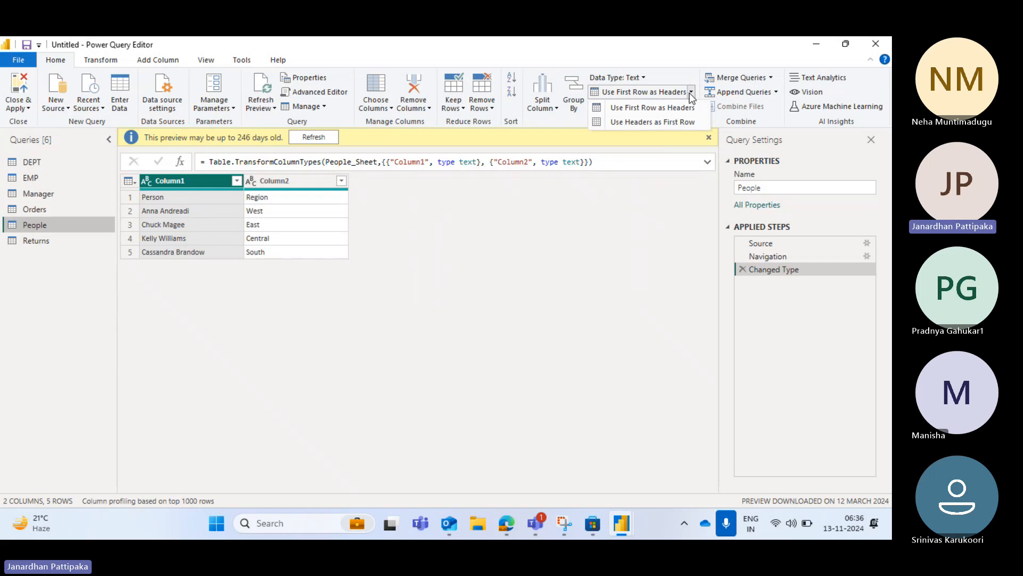
pyautogui.click(663, 109)
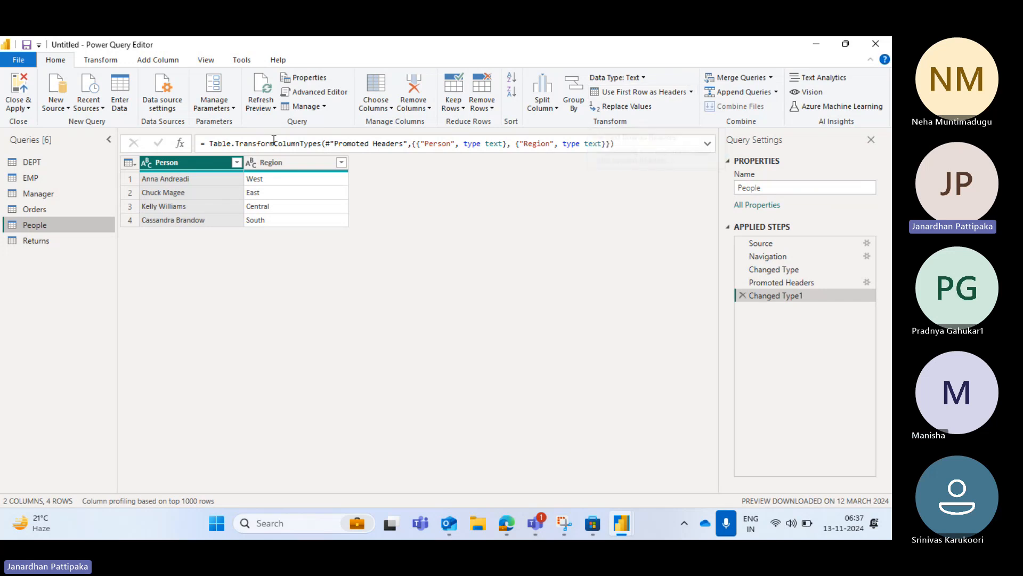
# Use the first row of the Returns query as its column headers, and open the Orders query
pyautogui.click(36, 242)
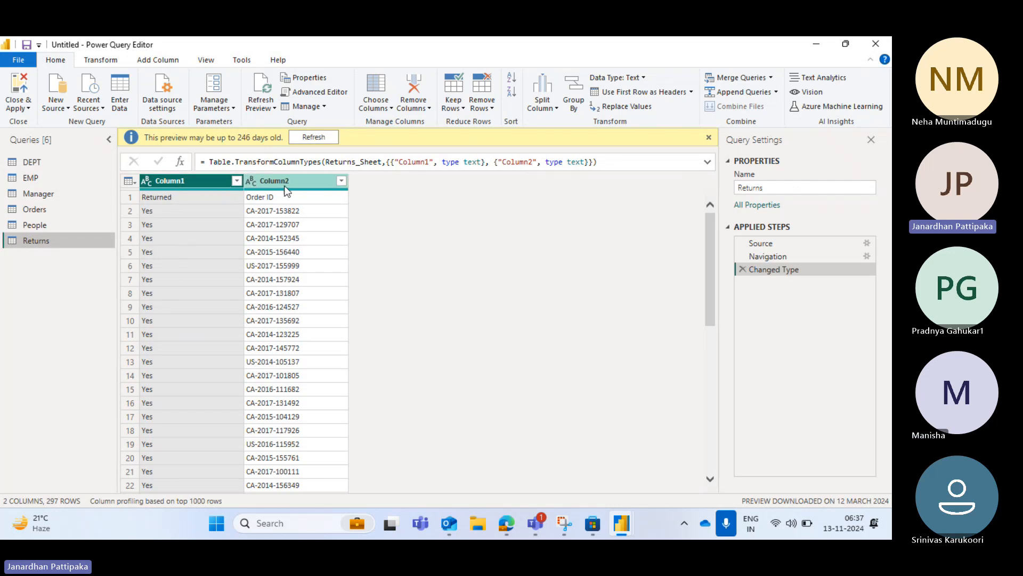
pyautogui.moveTo(292, 189)
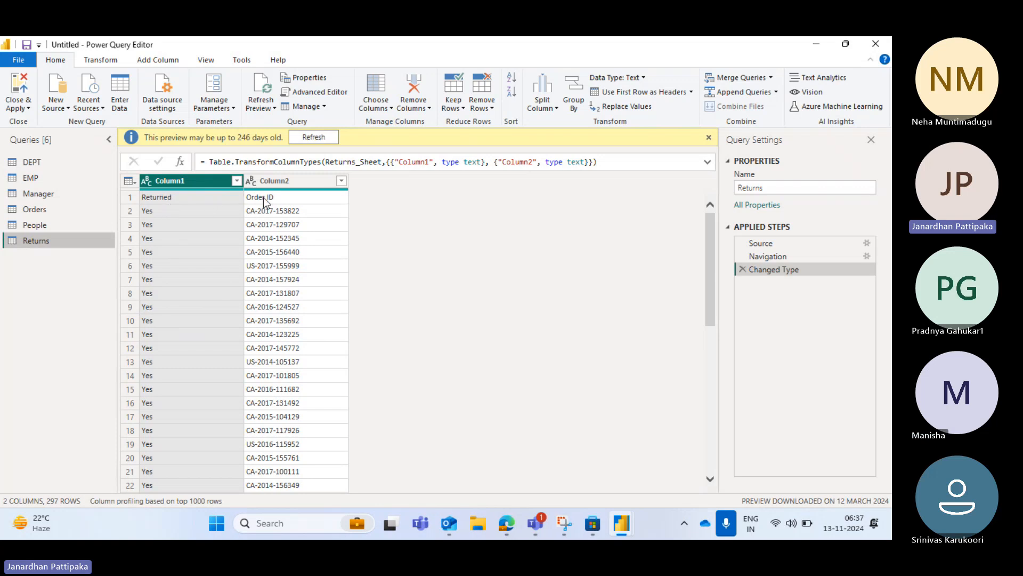
pyautogui.click(690, 93)
pyautogui.click(650, 107)
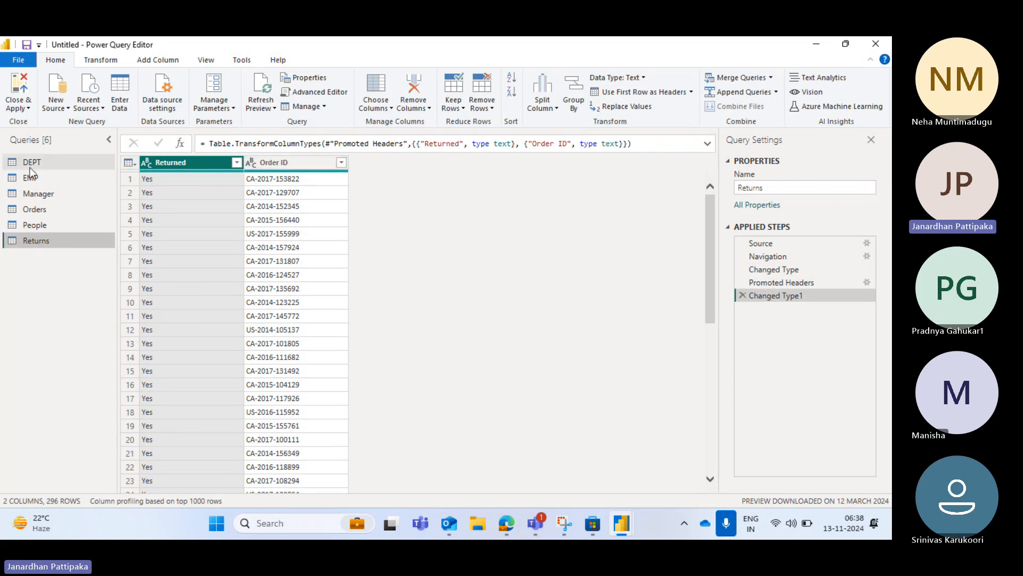
pyautogui.click(36, 214)
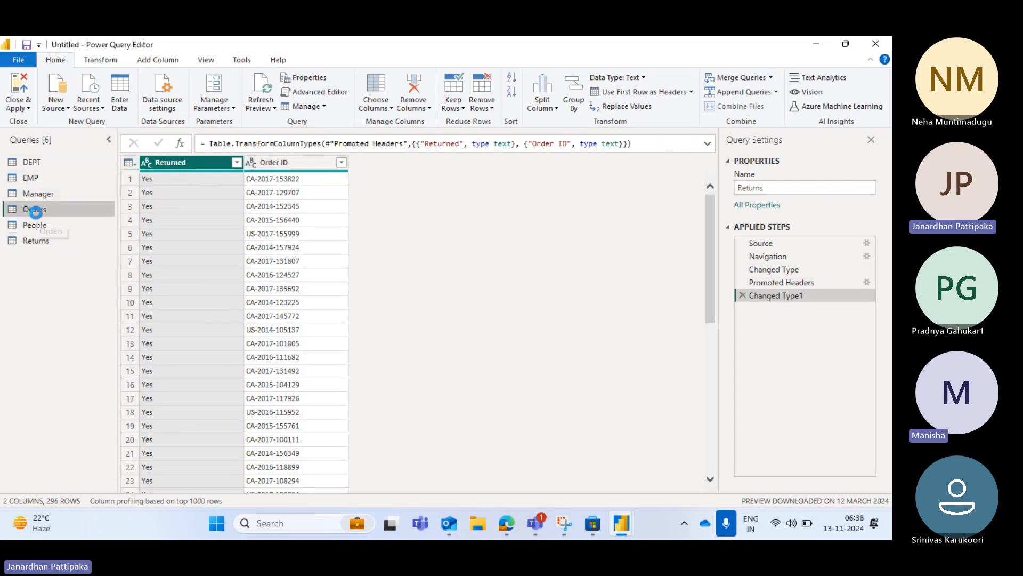
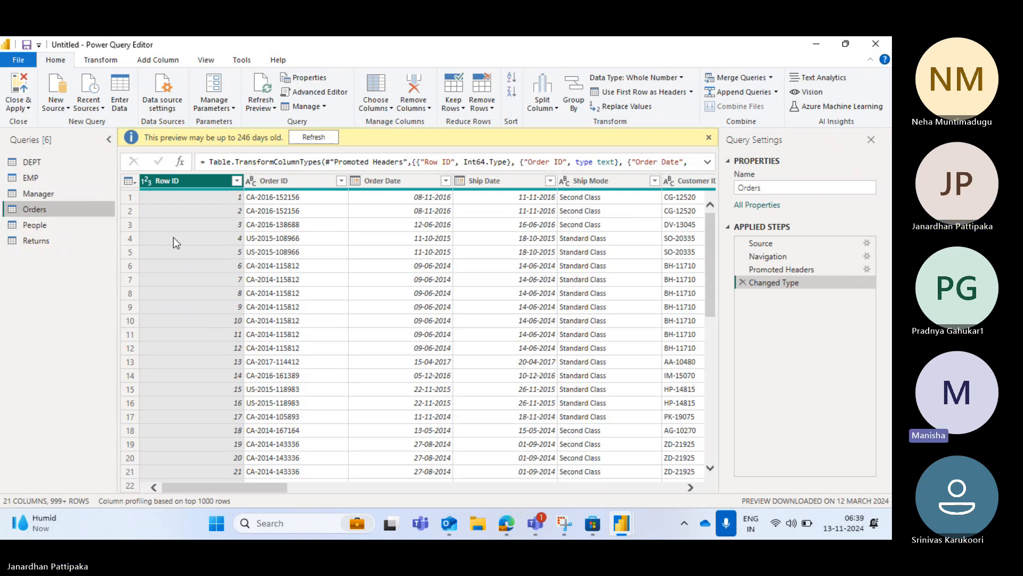
# Review the column headers of the People, Orders and Returns queries, ending on the Orders query
pyautogui.click(46, 223)
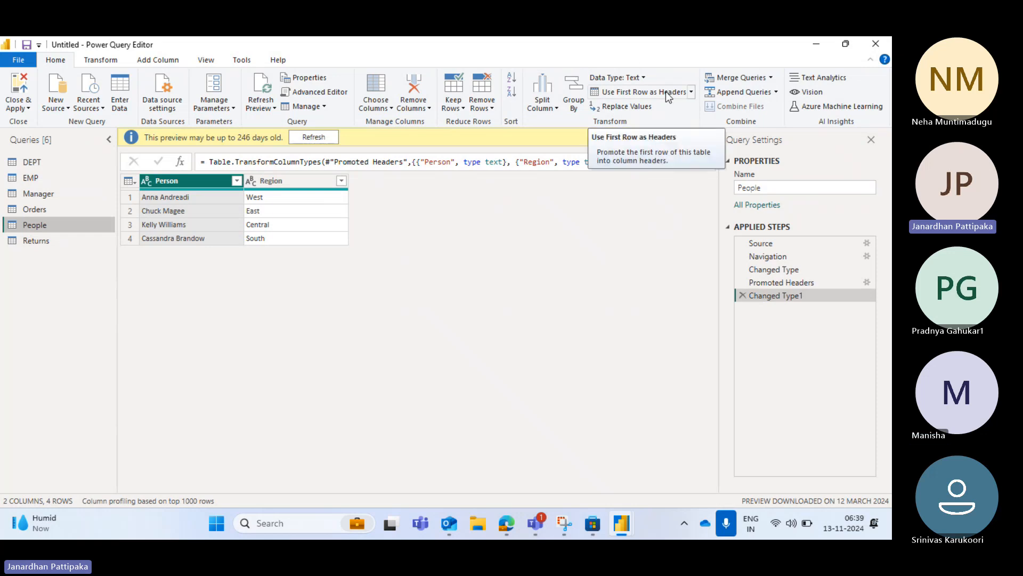
pyautogui.click(55, 209)
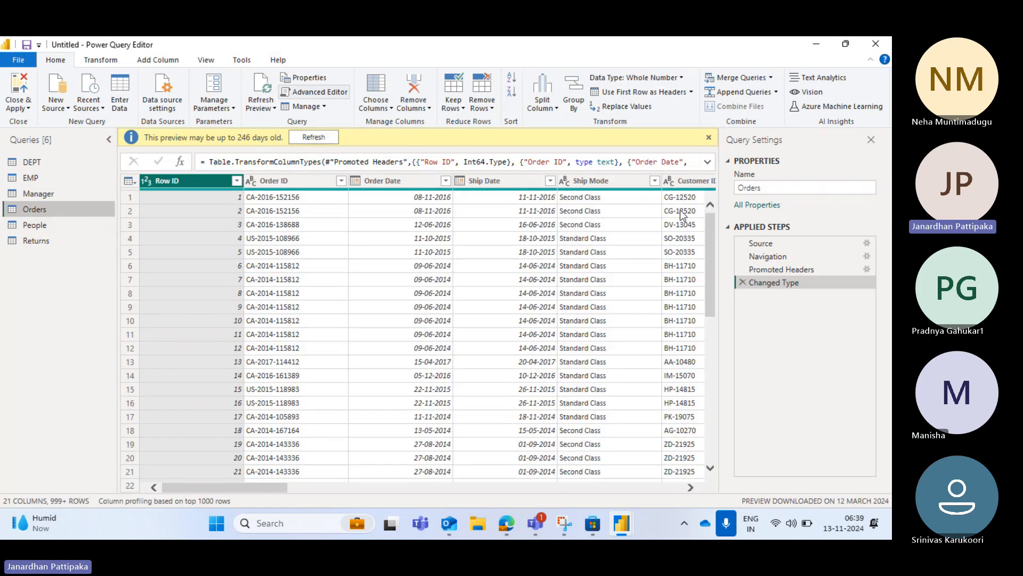
pyautogui.hscroll(3, 632, 211)
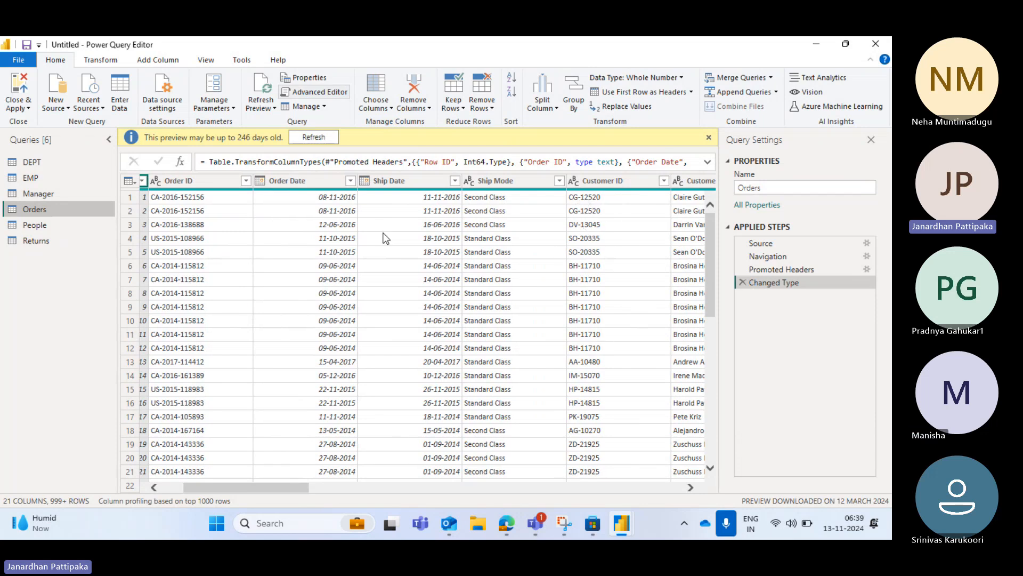
pyautogui.hscroll(-3, 539, 235)
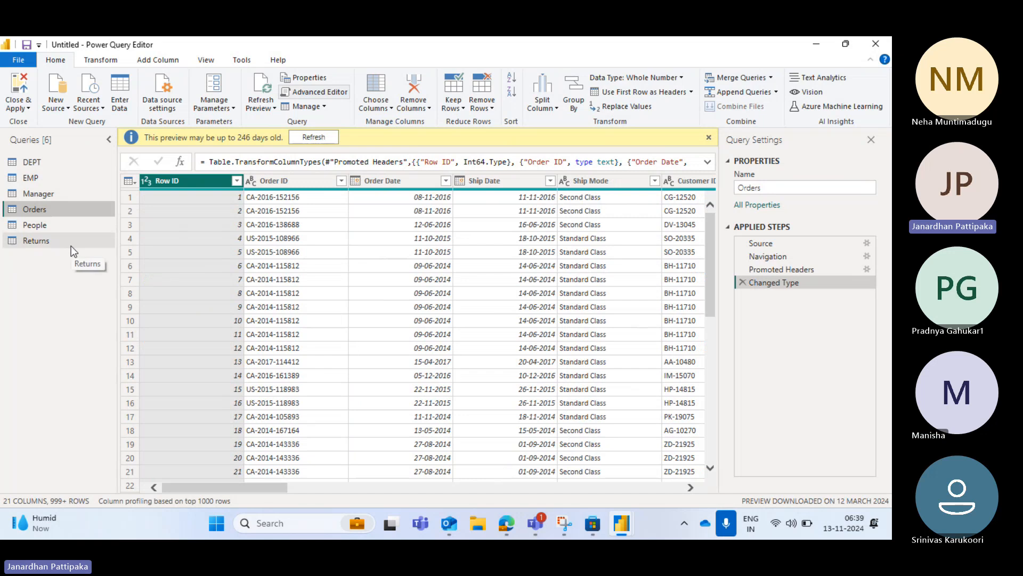
pyautogui.click(41, 230)
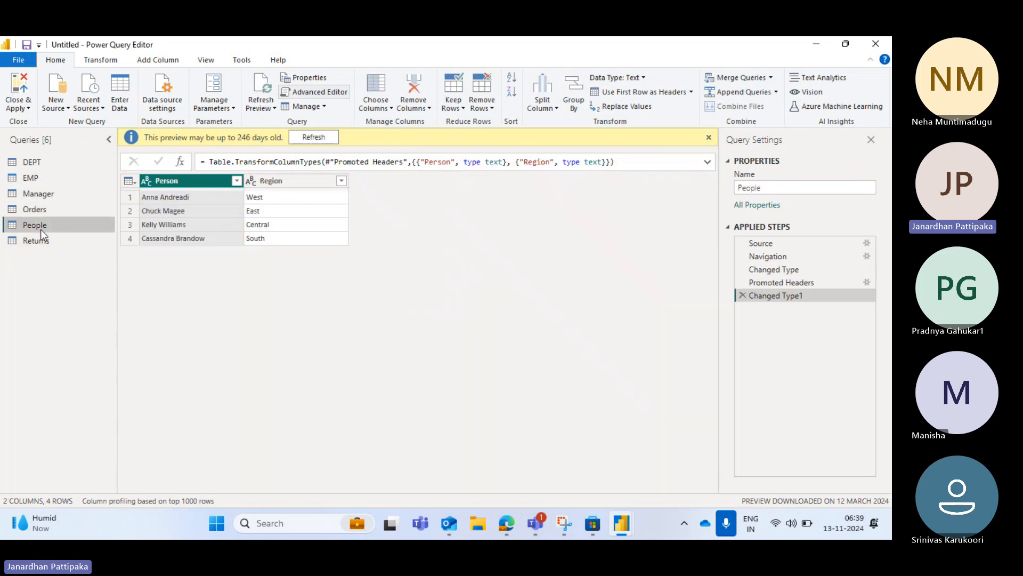
pyautogui.click(30, 241)
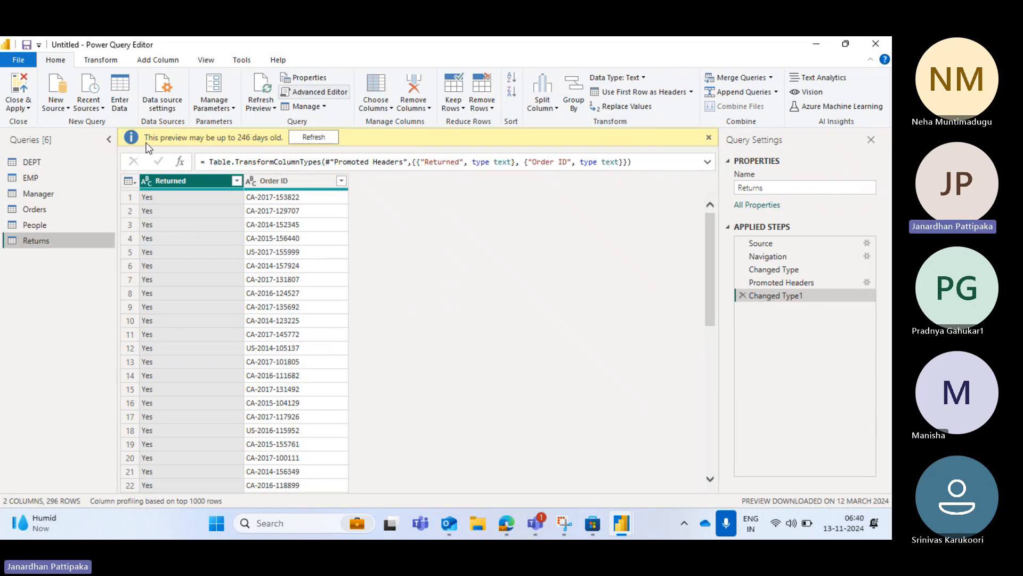
pyautogui.click(36, 210)
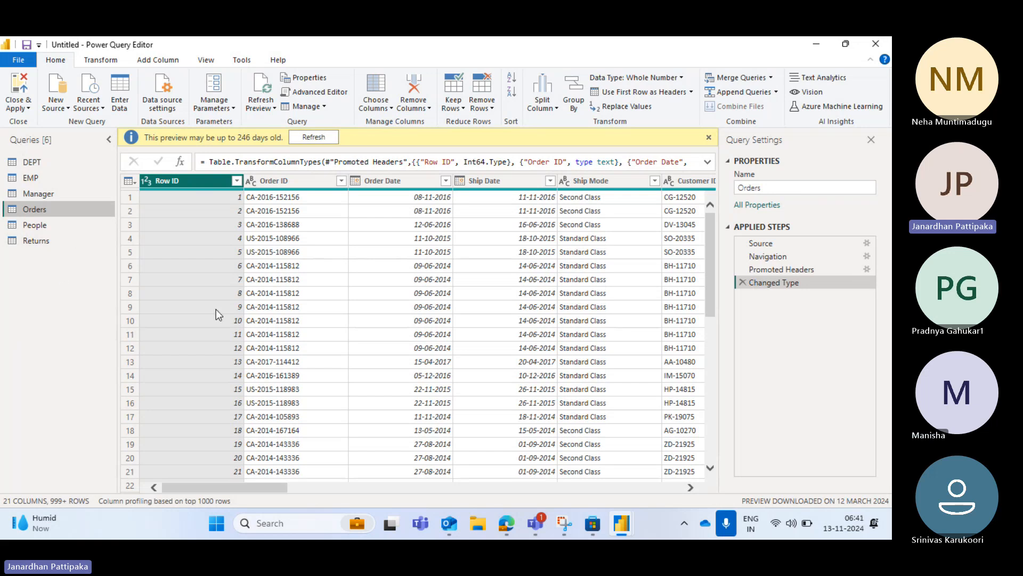
# Check the Microsoft Teams meeting window and return to the Orders query in the Power Query Editor
pyautogui.hotkey('alt', 'Tab')
pyautogui.moveTo(541, 527)
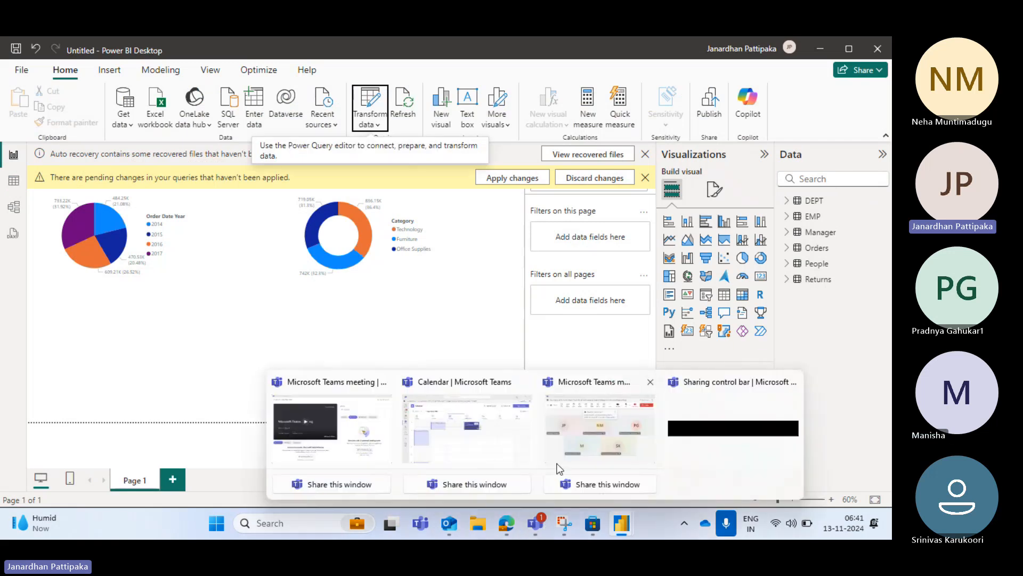
pyautogui.click(581, 443)
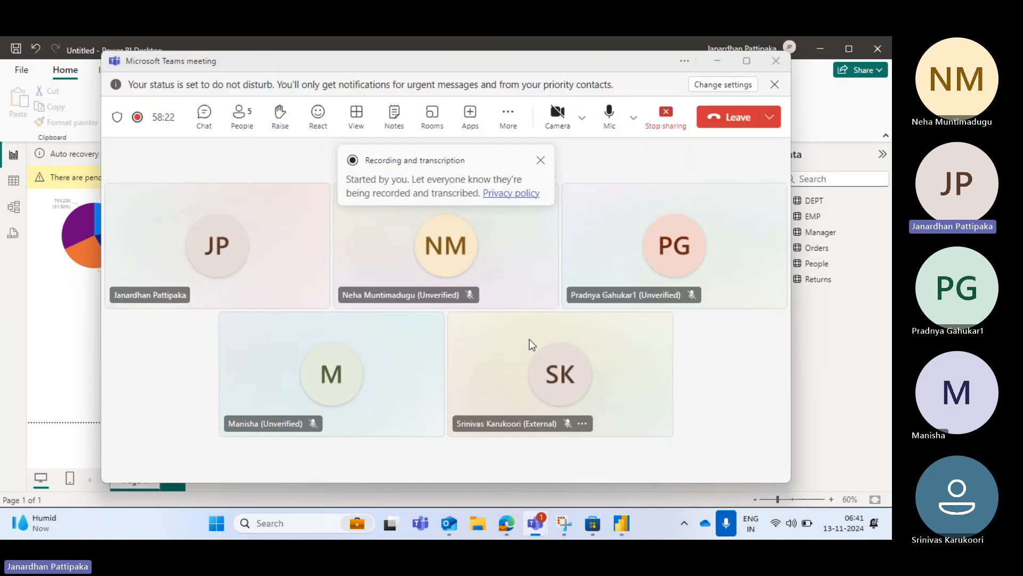
pyautogui.hotkey('alt', 'Tab')
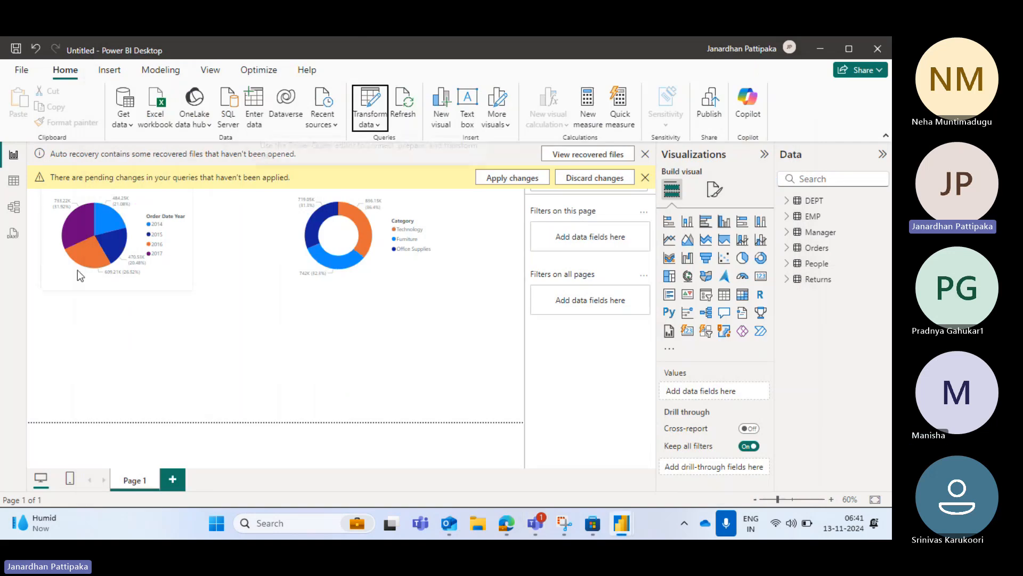
pyautogui.moveTo(621, 531)
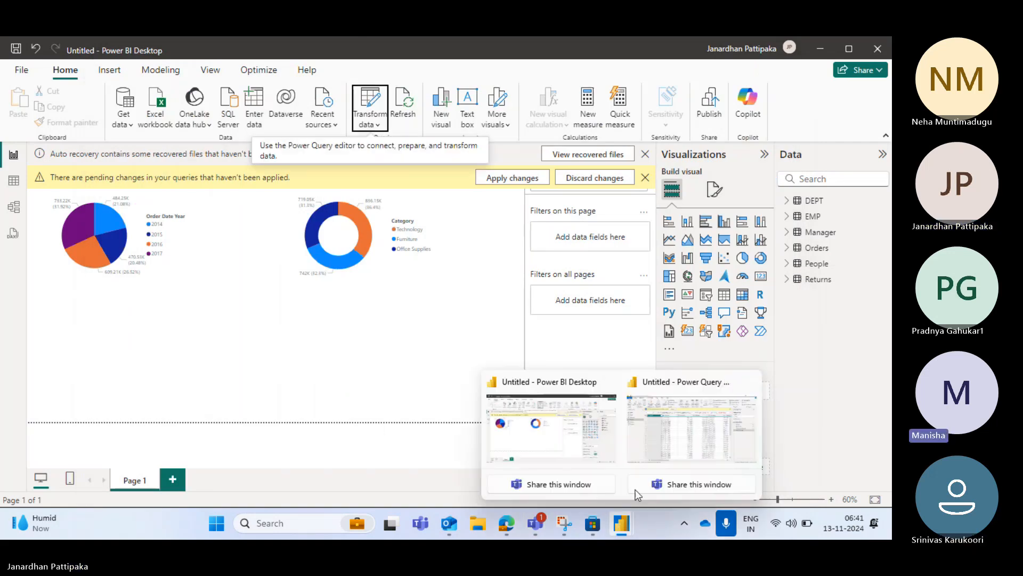
pyautogui.click(666, 446)
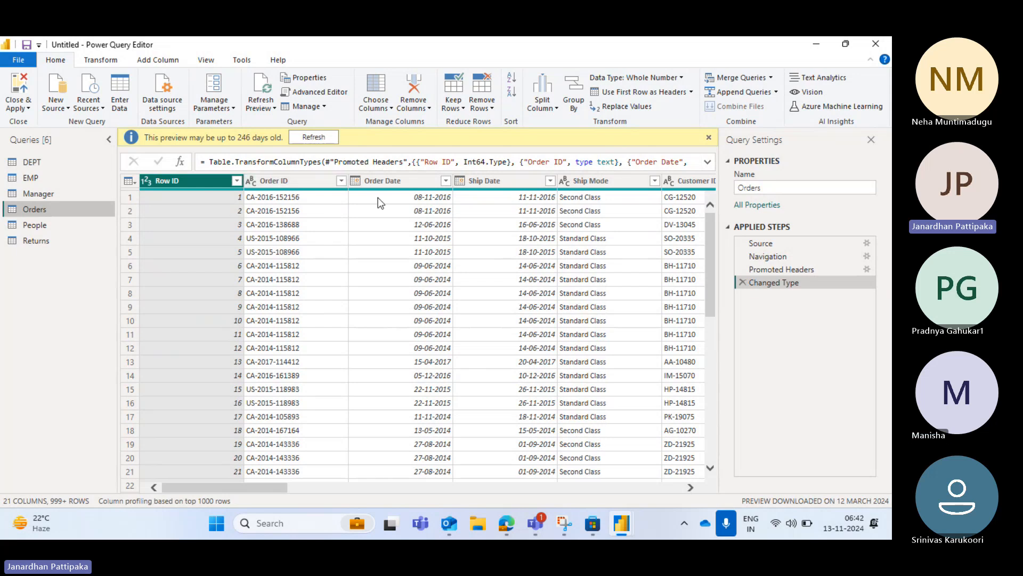
# Transform the Order Date column of the Orders query to contain only the year of each date
pyautogui.click(101, 60)
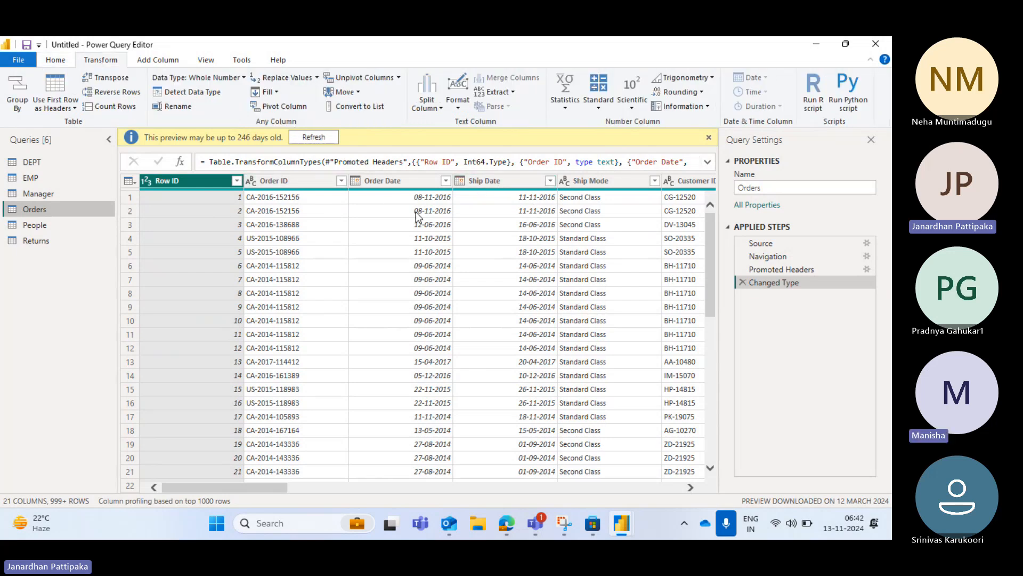
pyautogui.click(397, 181)
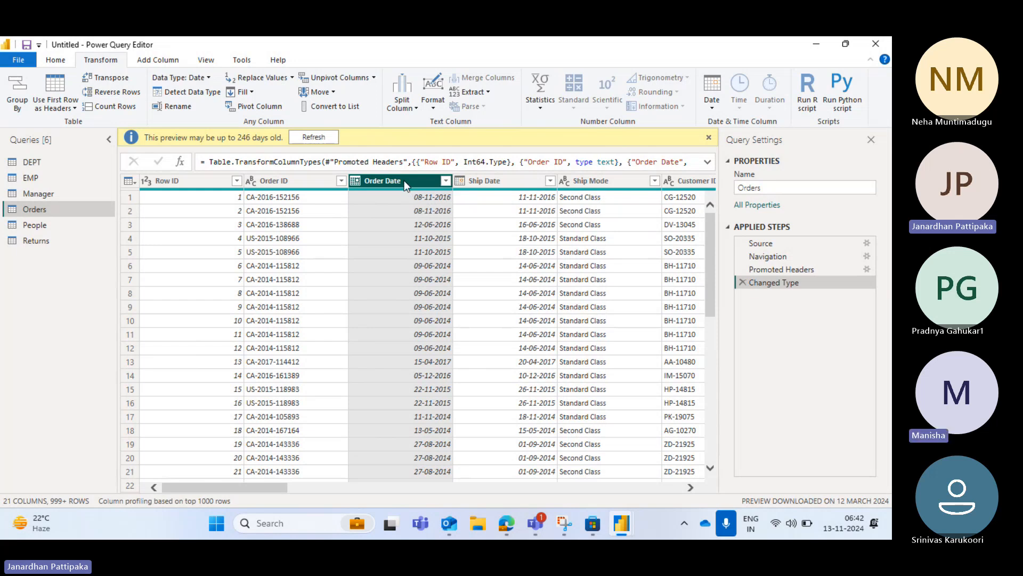
pyautogui.click(714, 107)
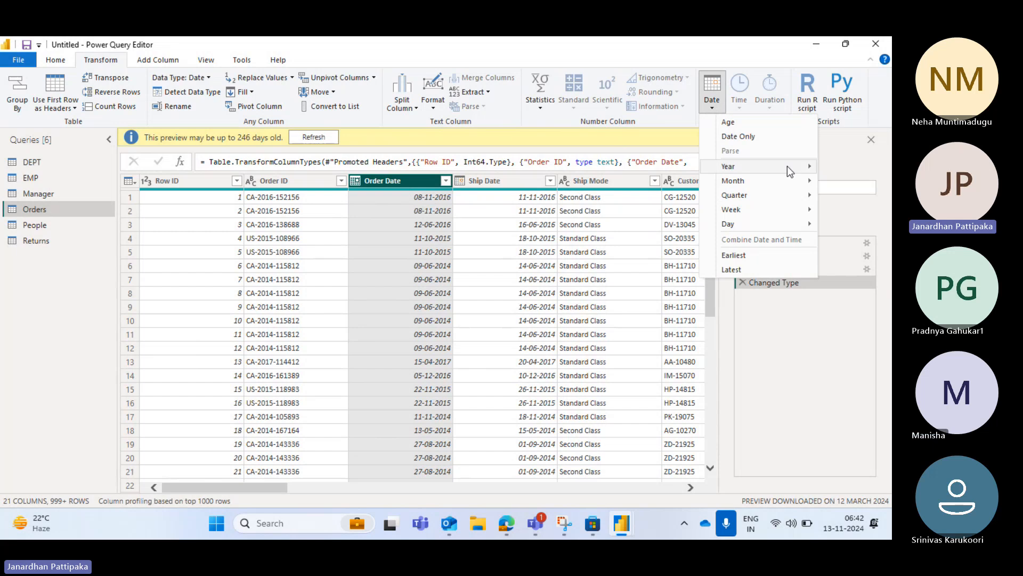
pyautogui.moveTo(794, 170)
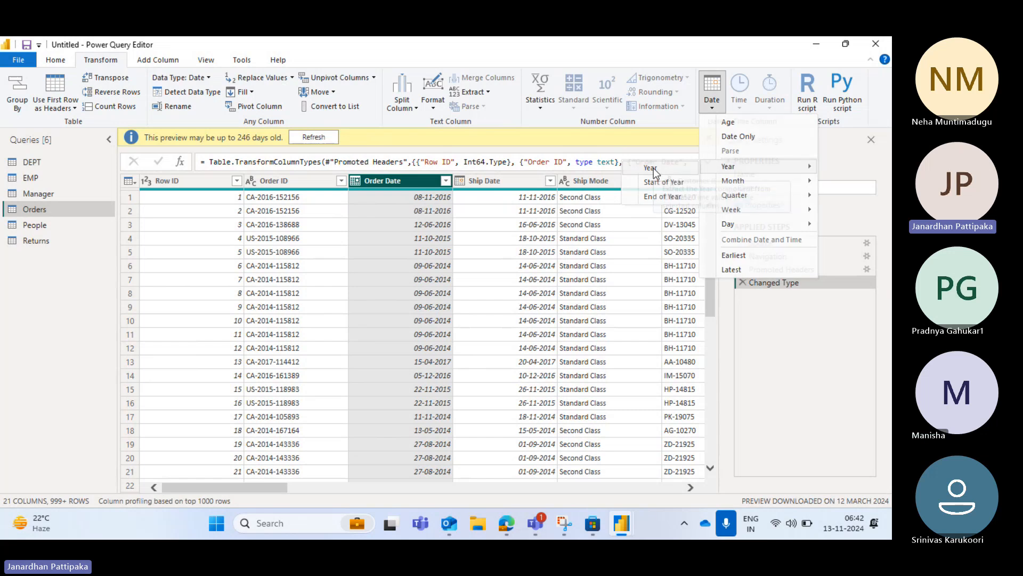
pyautogui.click(653, 168)
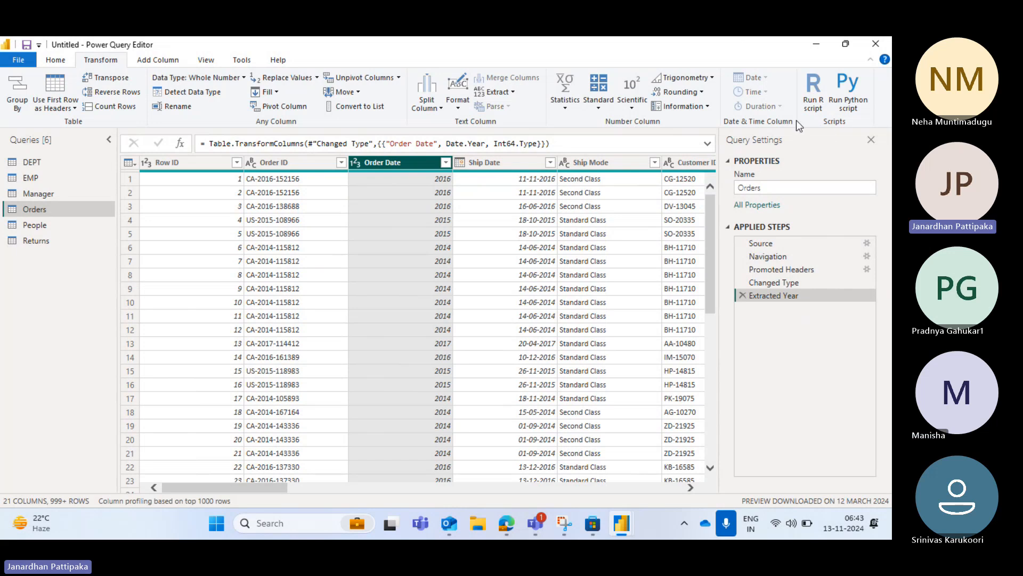
pyautogui.click(836, 185)
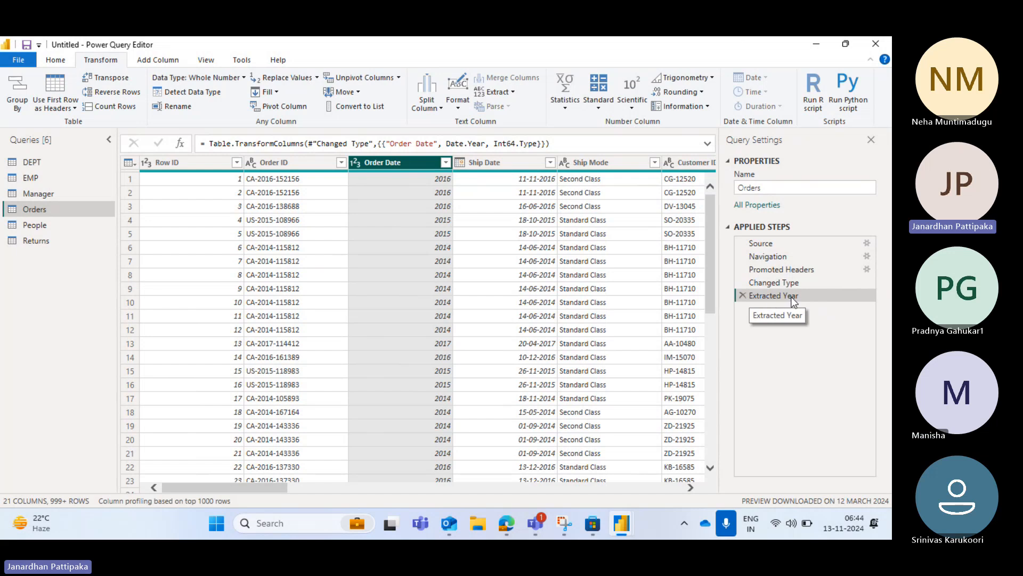
# Rename the Extracted Year applied step as "Extracted Year from order date"
pyautogui.rightClick(801, 297)
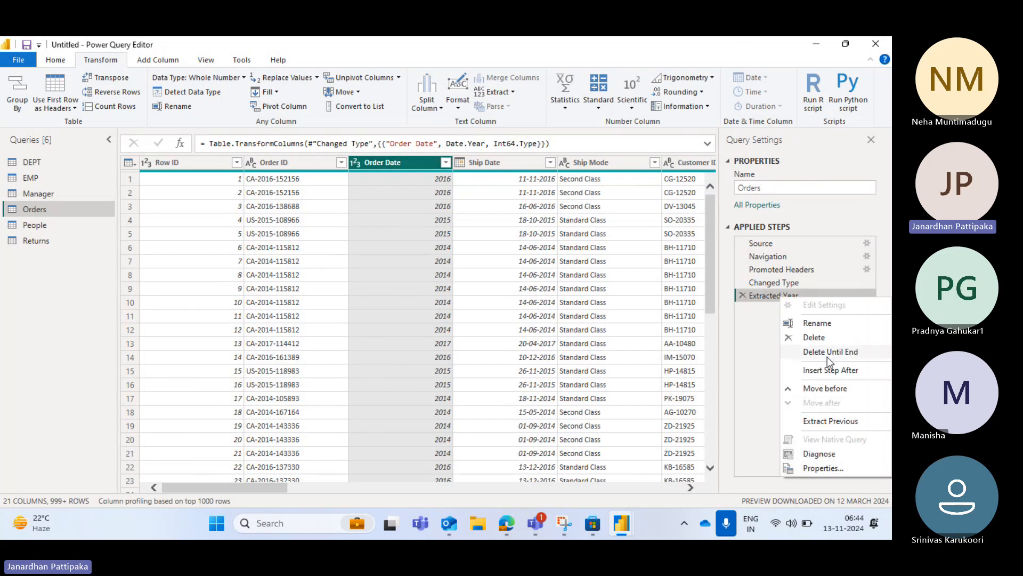
pyautogui.click(823, 324)
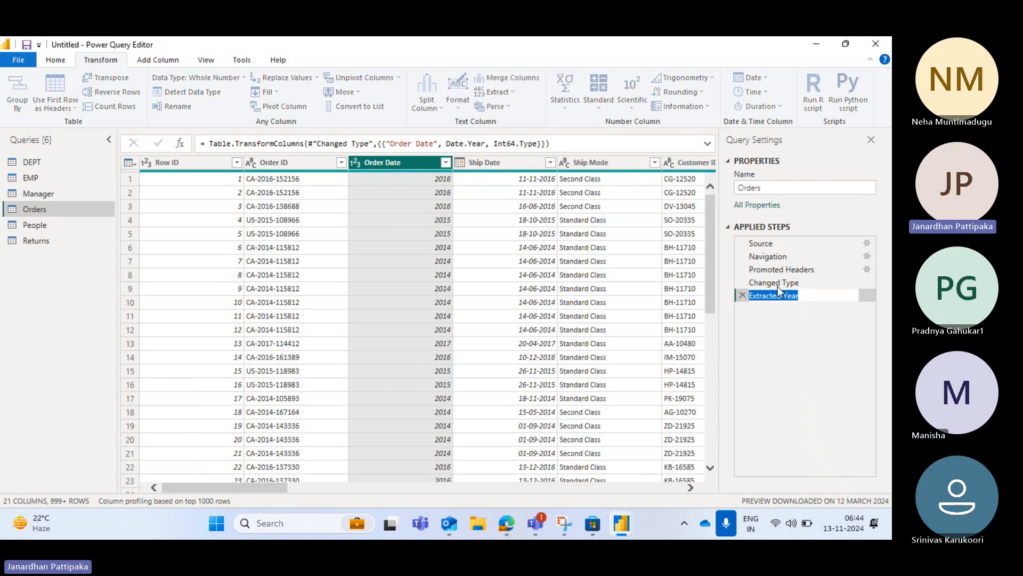
pyautogui.click(817, 295)
pyautogui.write('from order date')
pyautogui.click(814, 325)
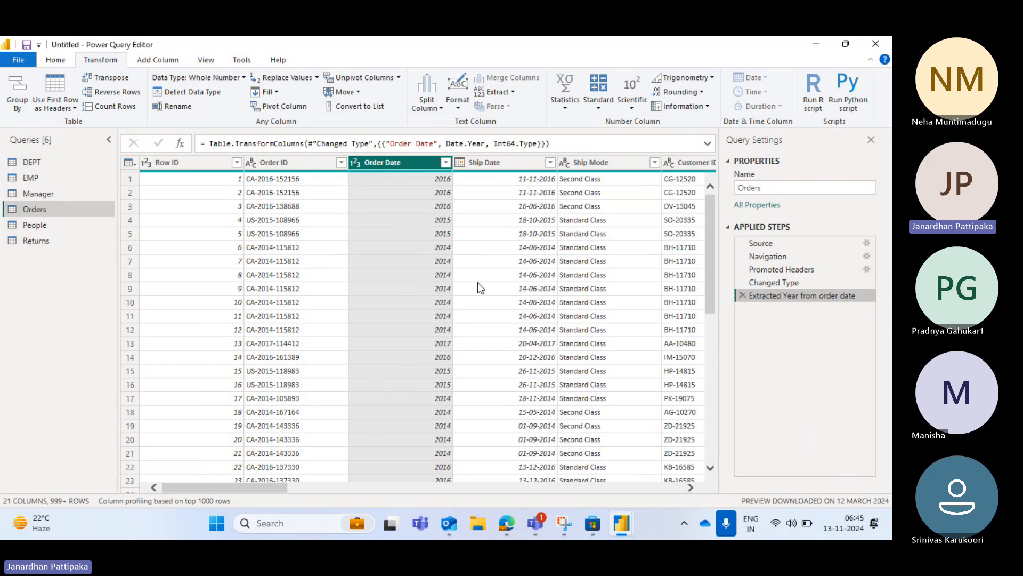
# Compare the Orders data at the Changed Type, Promoted Headers and Extracted Year from order date steps
pyautogui.click(778, 282)
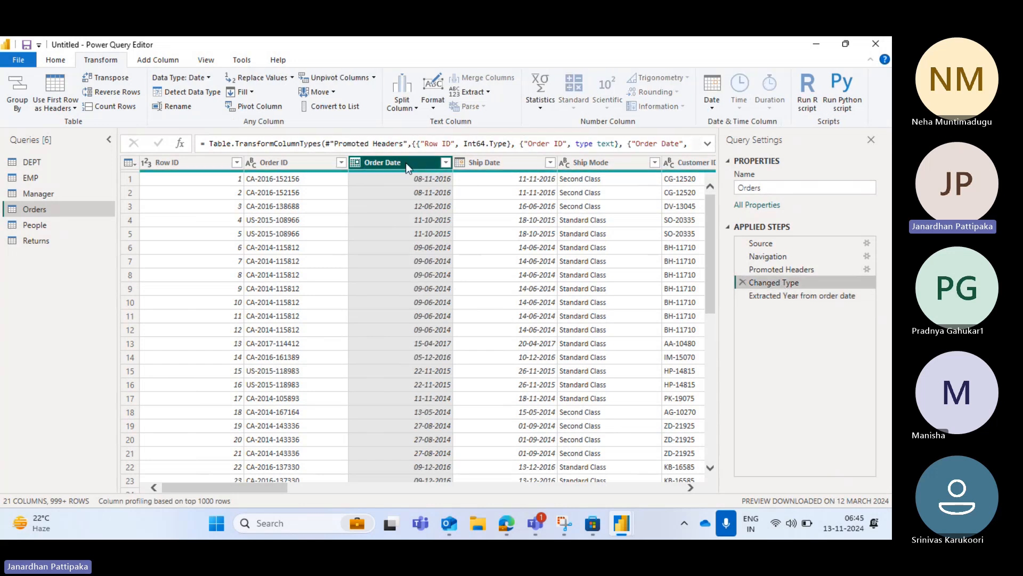
pyautogui.click(782, 270)
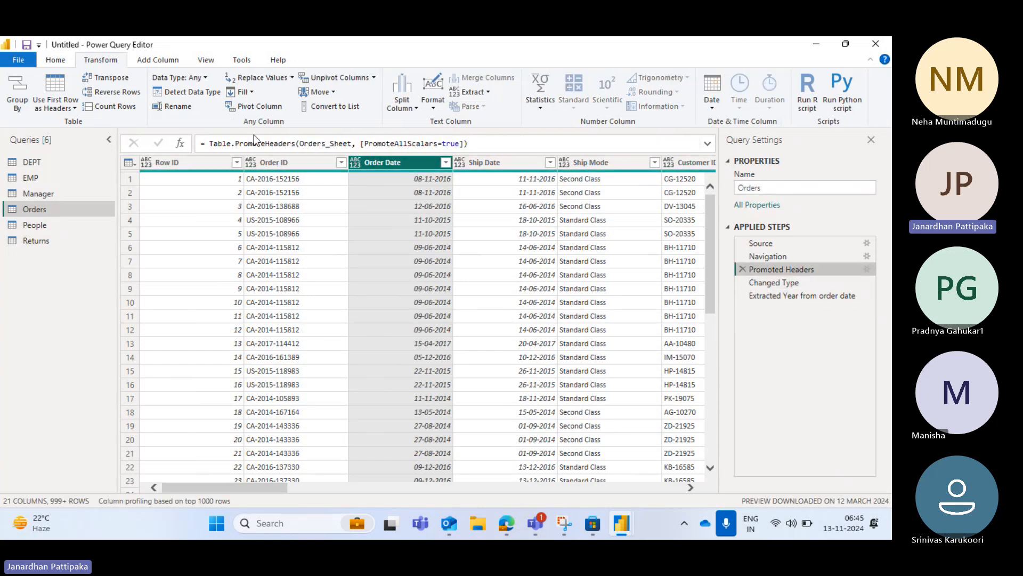
pyautogui.click(786, 293)
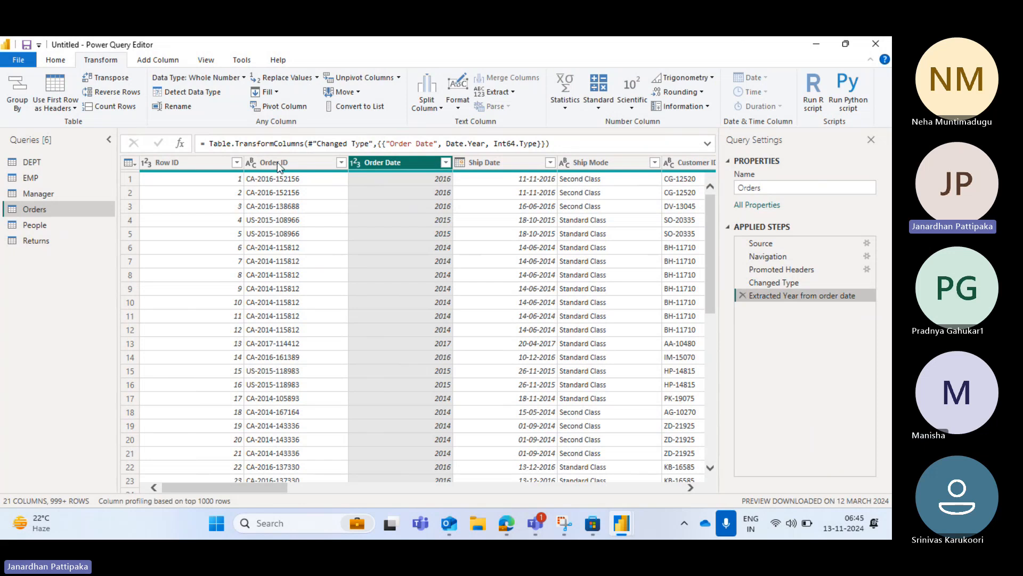
# Inspect the data of the DEPT, EMP and Manager queries and reopen the Orders query
pyautogui.click(26, 163)
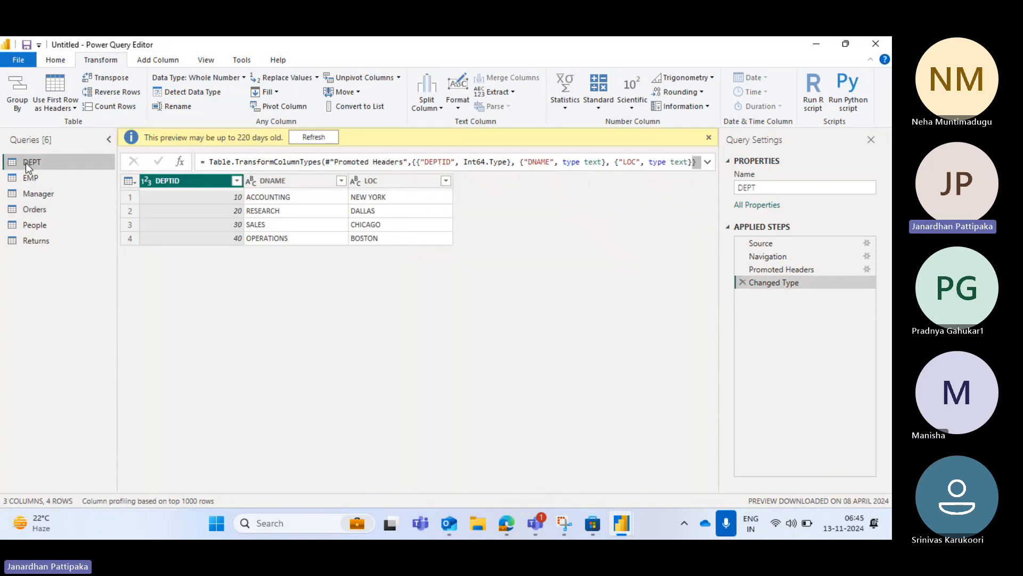
pyautogui.click(29, 178)
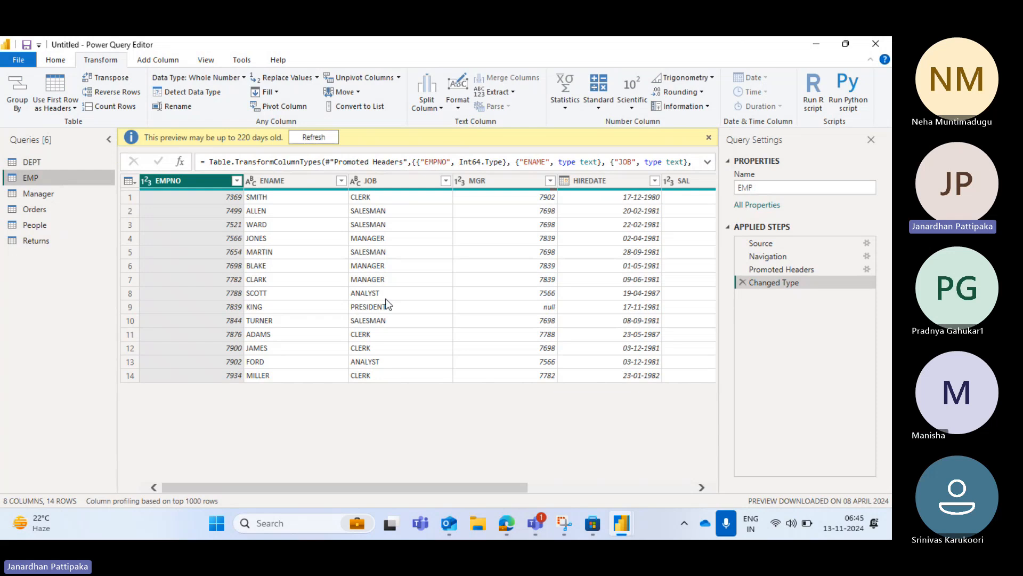
pyautogui.click(40, 194)
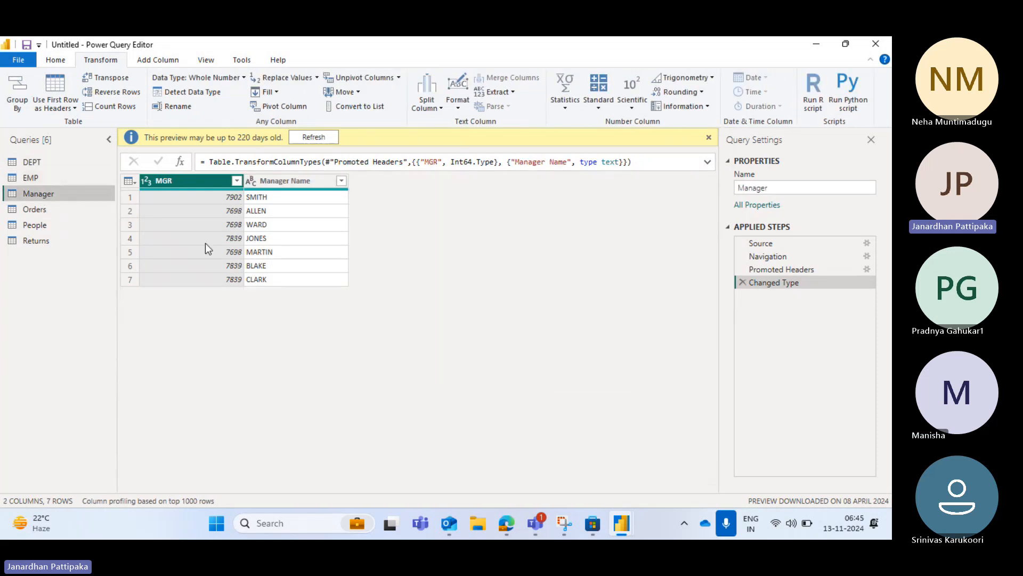
pyautogui.click(37, 211)
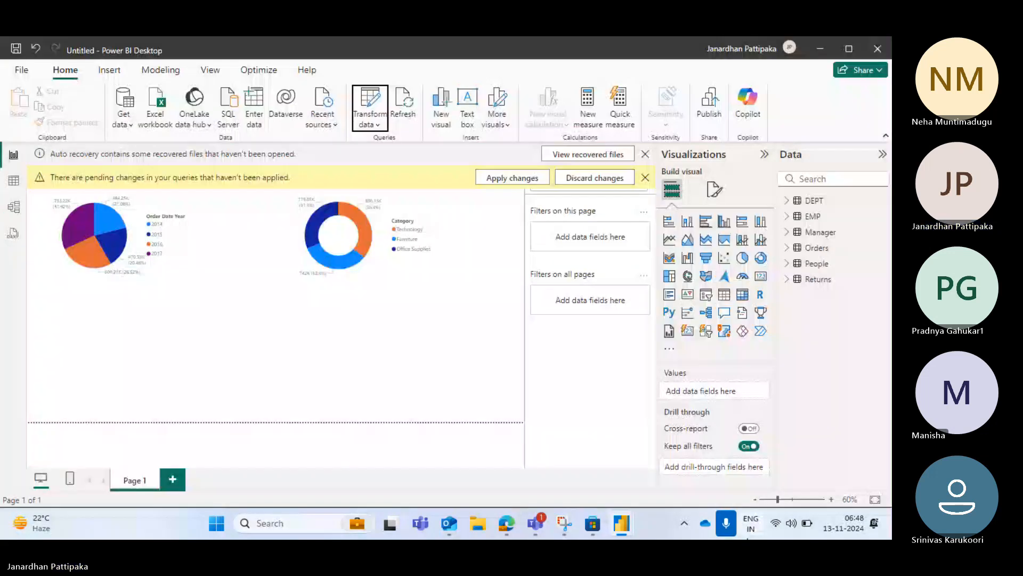
# Bring the Power Query Editor back, look at the Teams meeting window, and return to the editor
pyautogui.moveTo(679, 446)
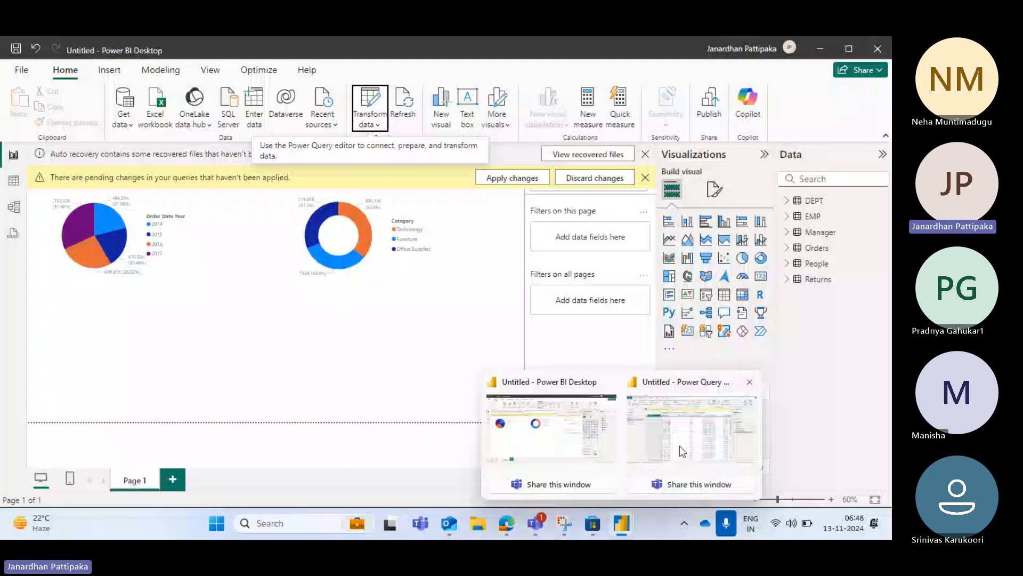
pyautogui.click(679, 446)
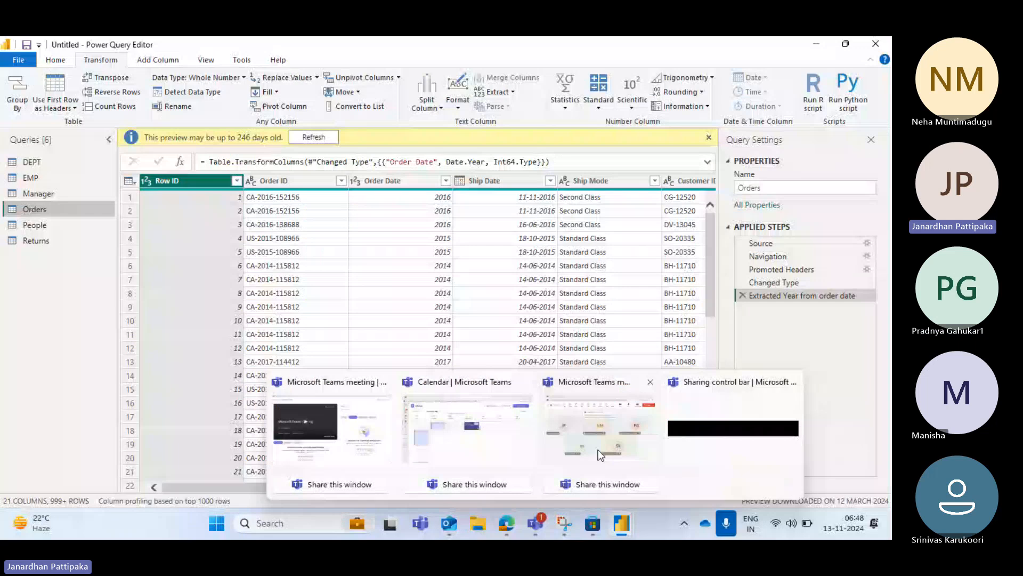
pyautogui.click(598, 450)
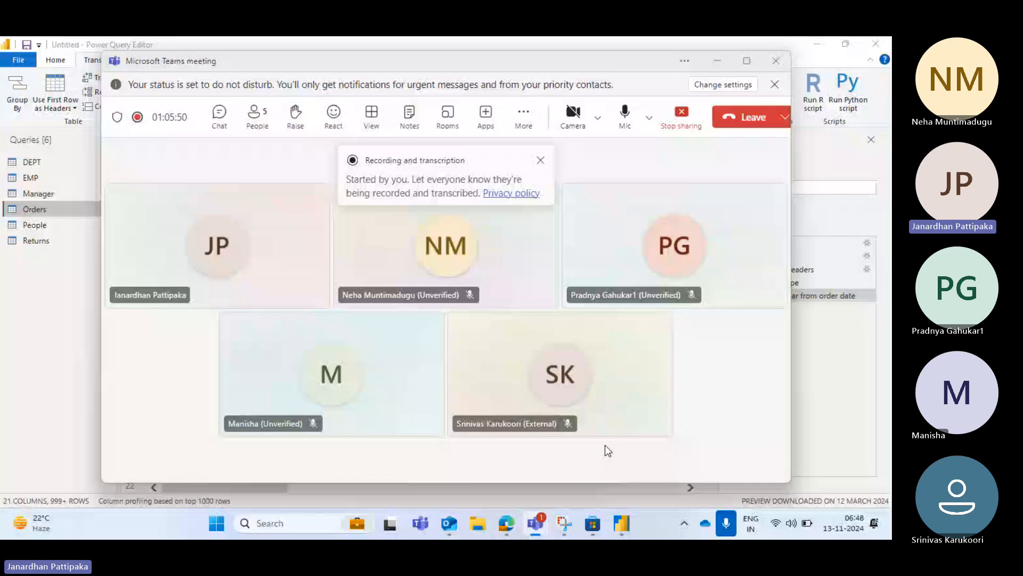
pyautogui.hotkey('alt', 'Tab')
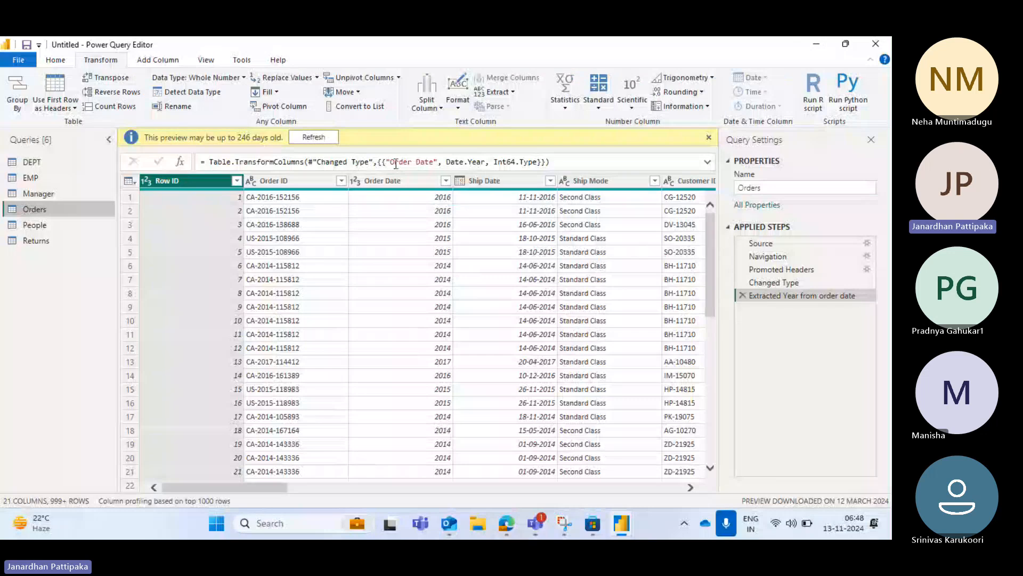
# Examine the available new source types and the list of recently used data sources
pyautogui.click(54, 61)
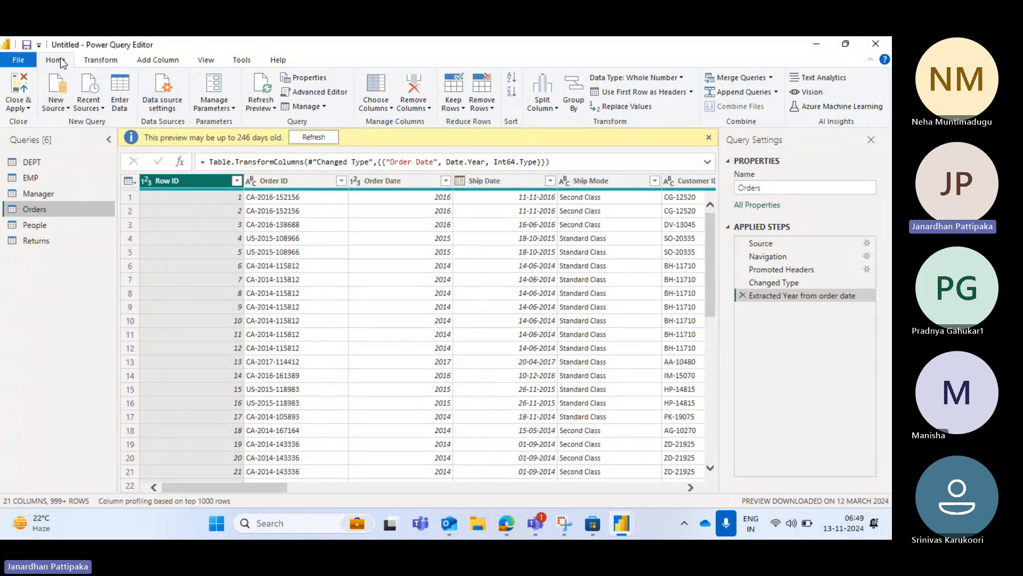
pyautogui.click(67, 108)
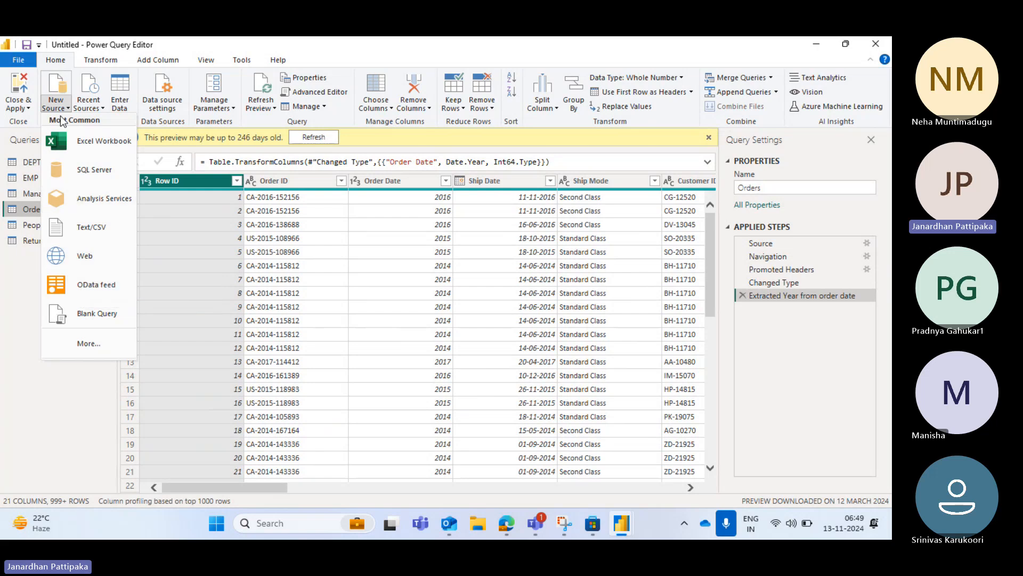
pyautogui.click(104, 110)
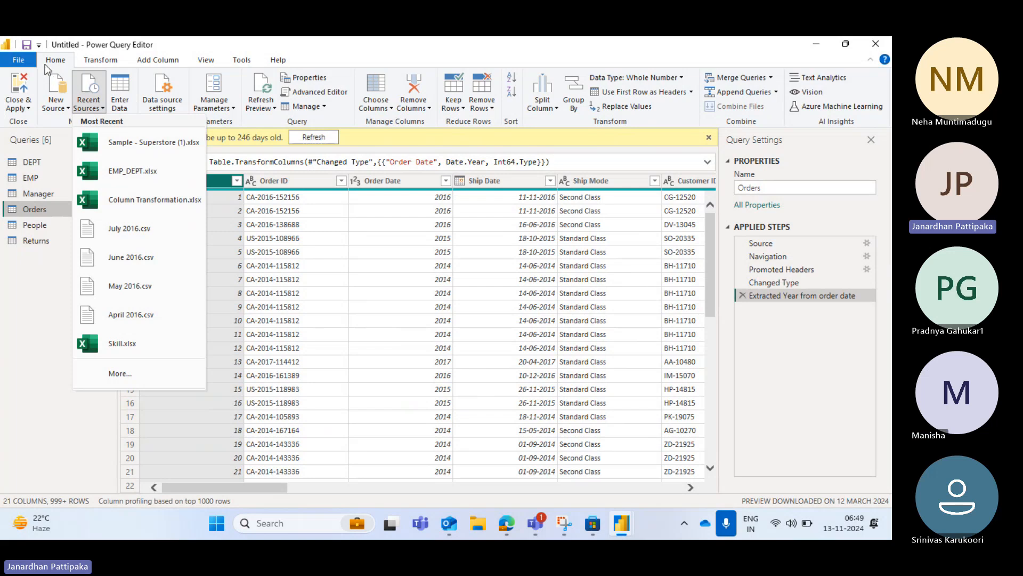
pyautogui.click(8, 367)
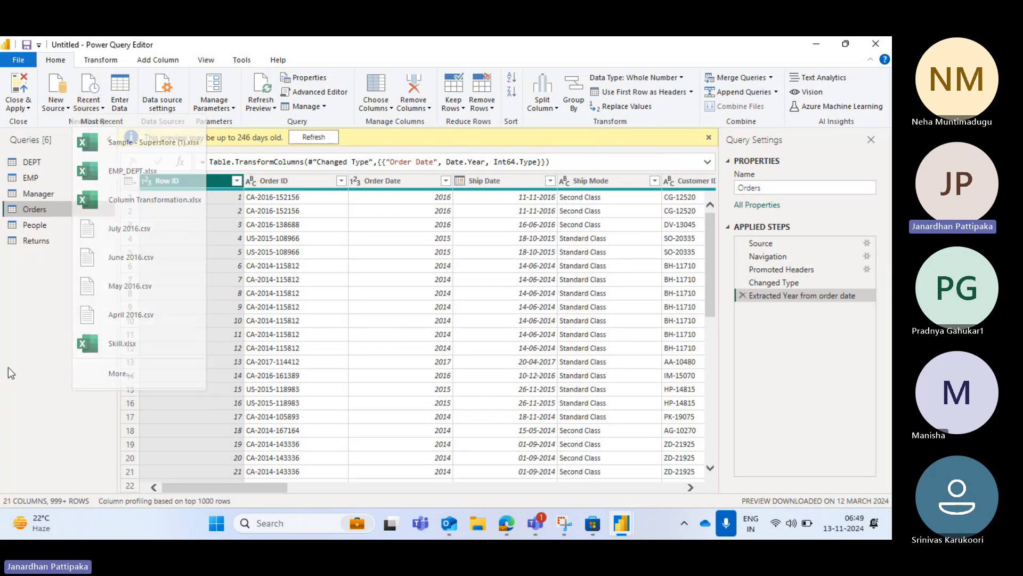
pyautogui.click(98, 60)
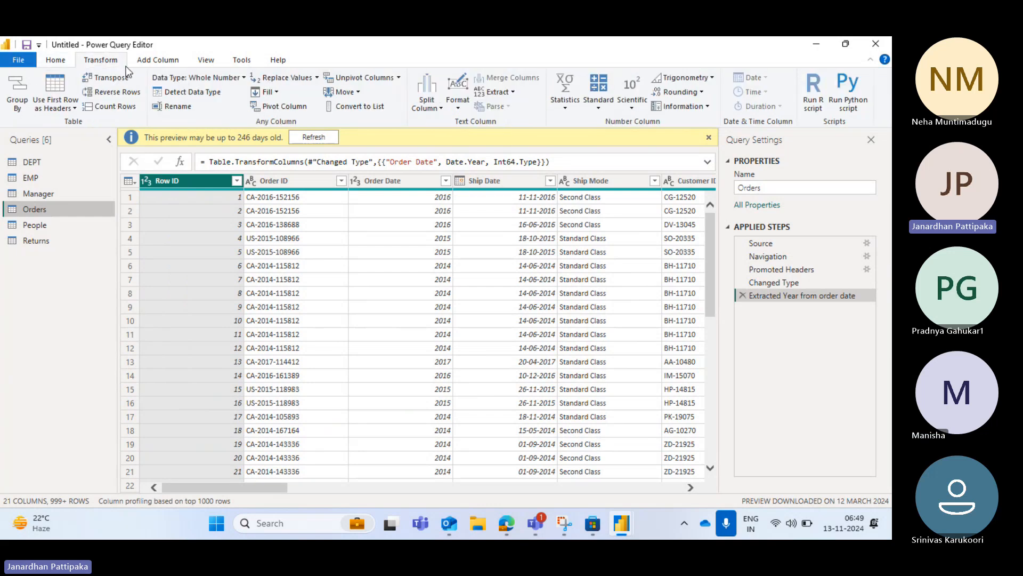
pyautogui.click(156, 60)
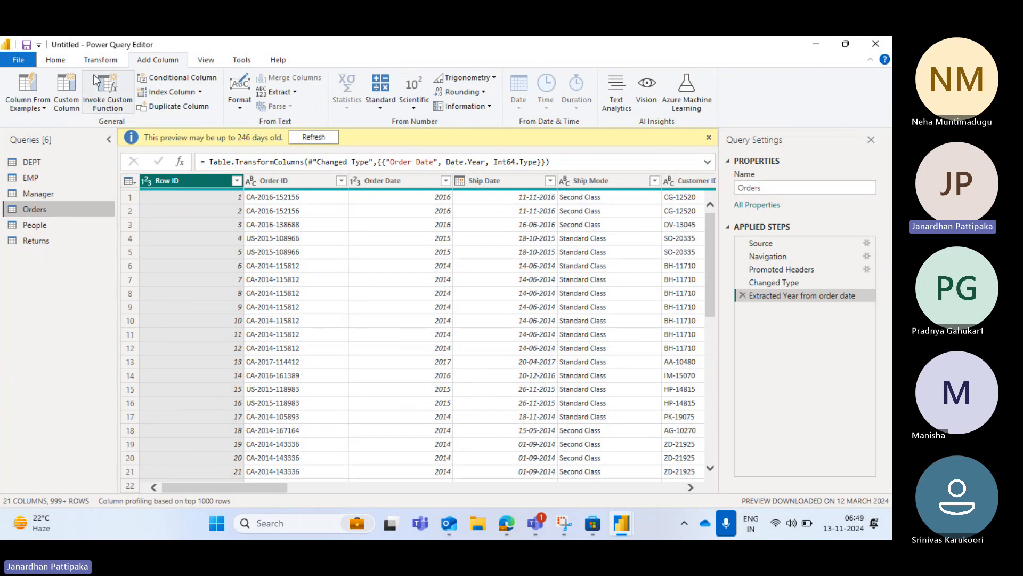
pyautogui.click(97, 61)
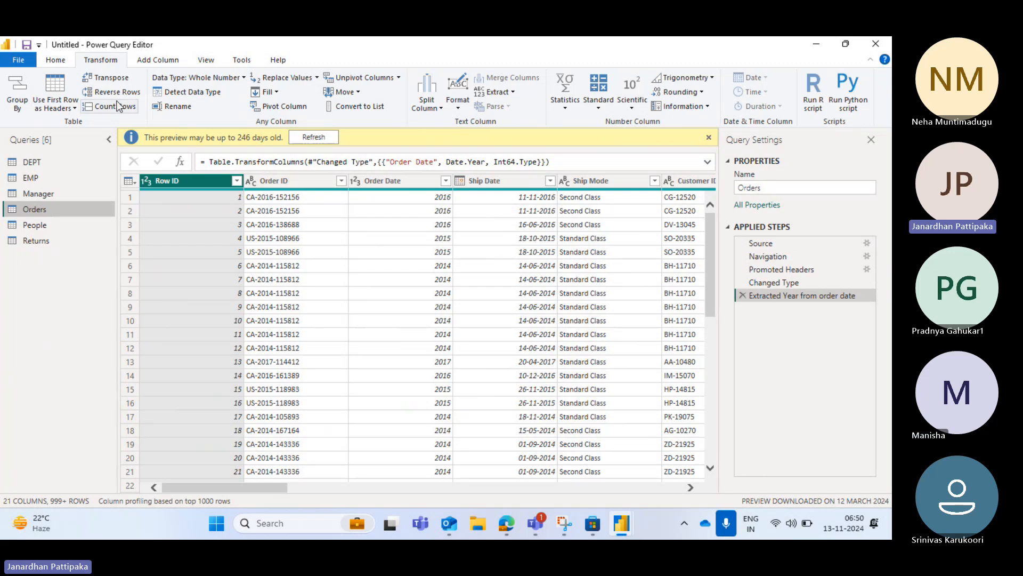
pyautogui.click(56, 62)
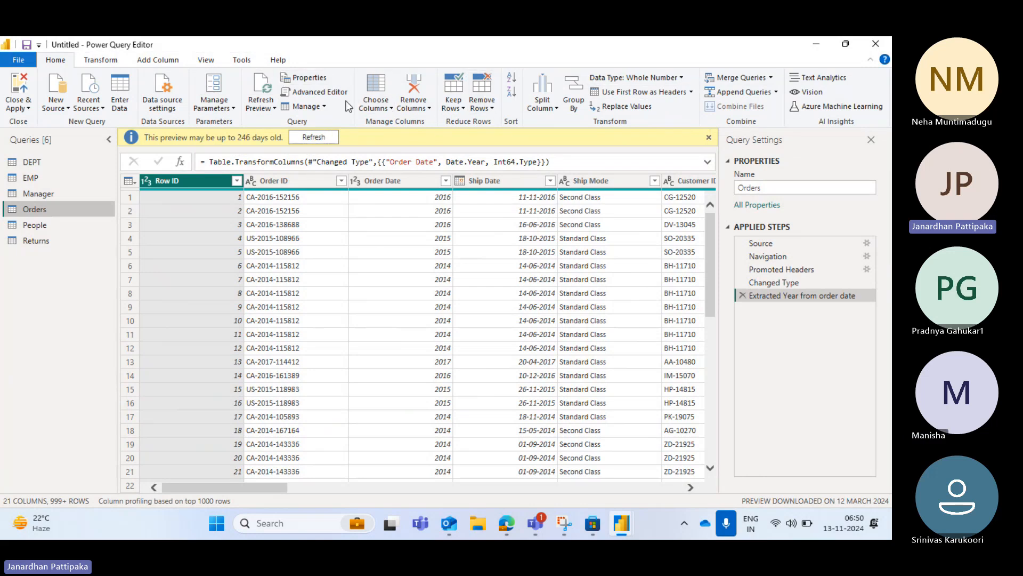
pyautogui.click(102, 60)
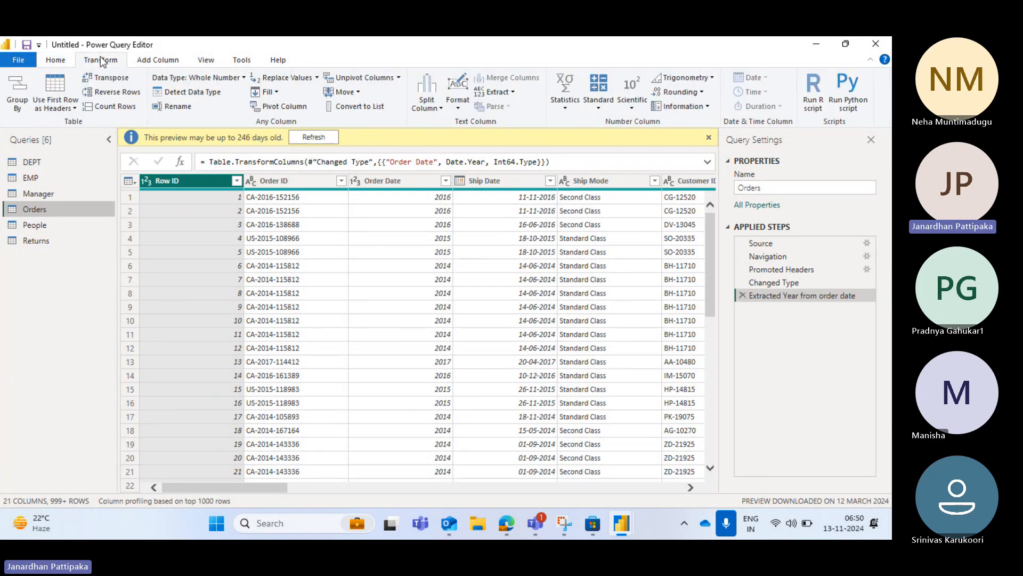
# Remove the top 4 rows from the Orders query
pyautogui.click(59, 60)
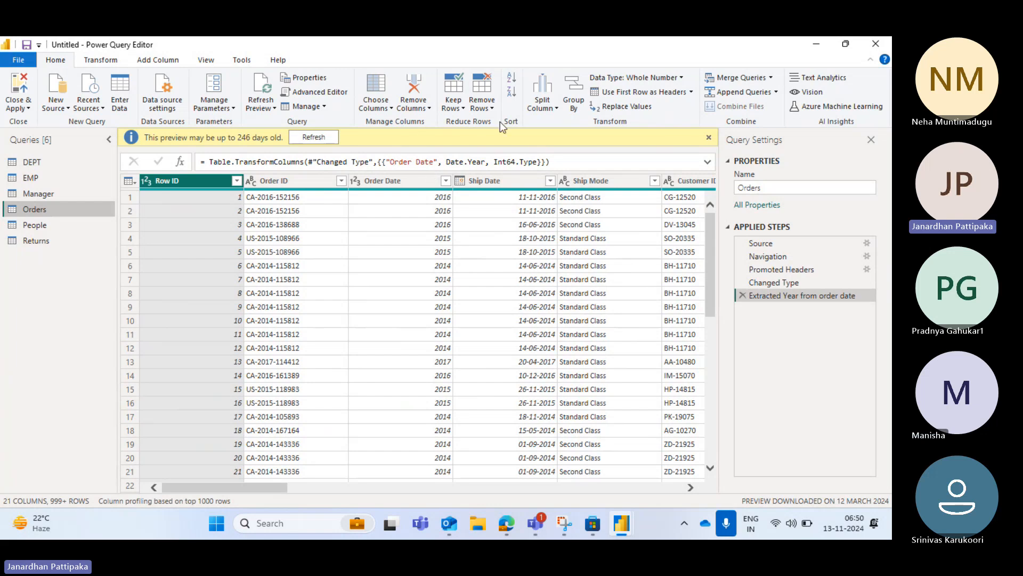
pyautogui.click(492, 109)
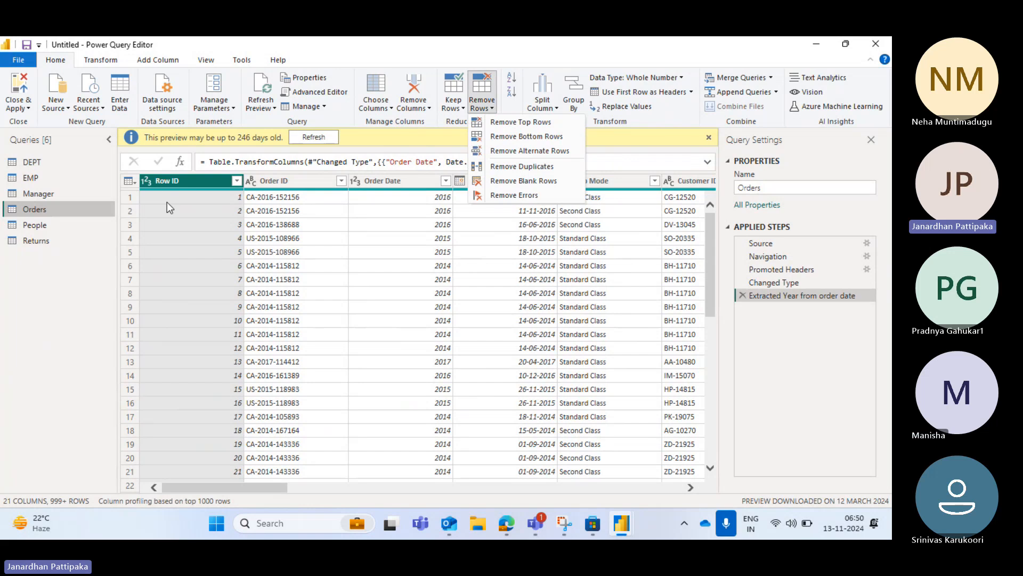
pyautogui.click(520, 122)
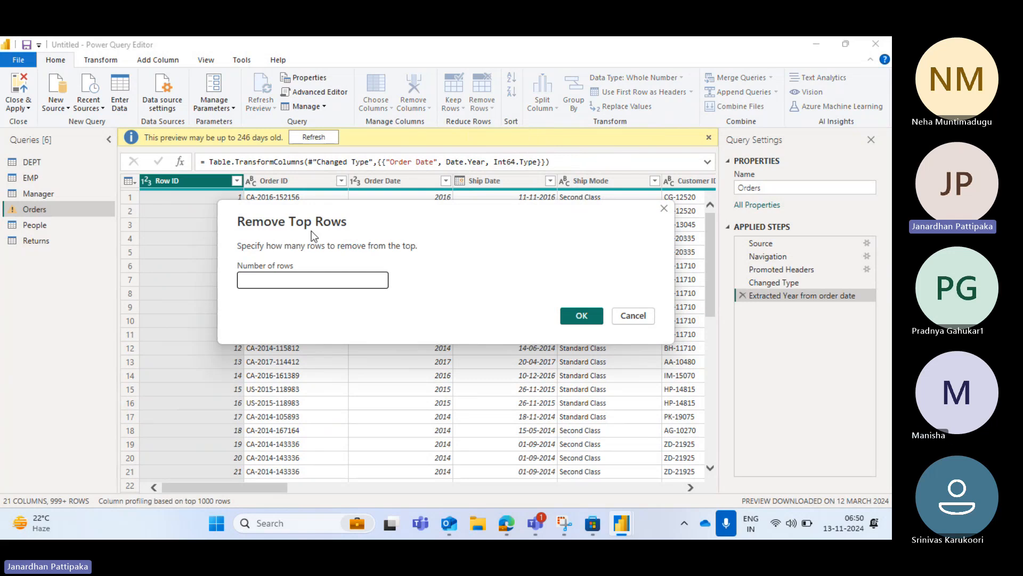
pyautogui.moveTo(381, 219); pyautogui.dragTo(393, 305)
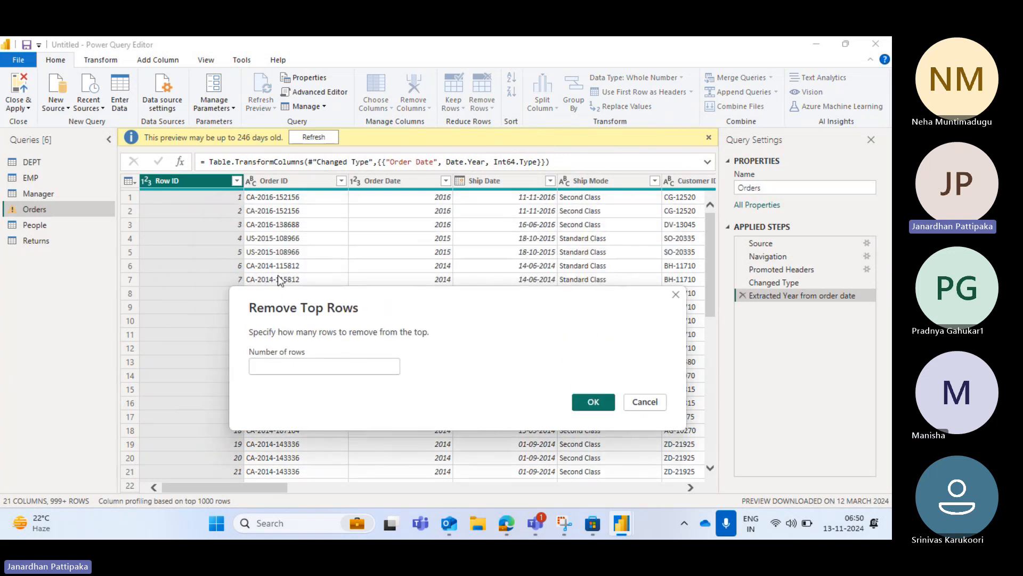
pyautogui.click(278, 364)
pyautogui.write('4')
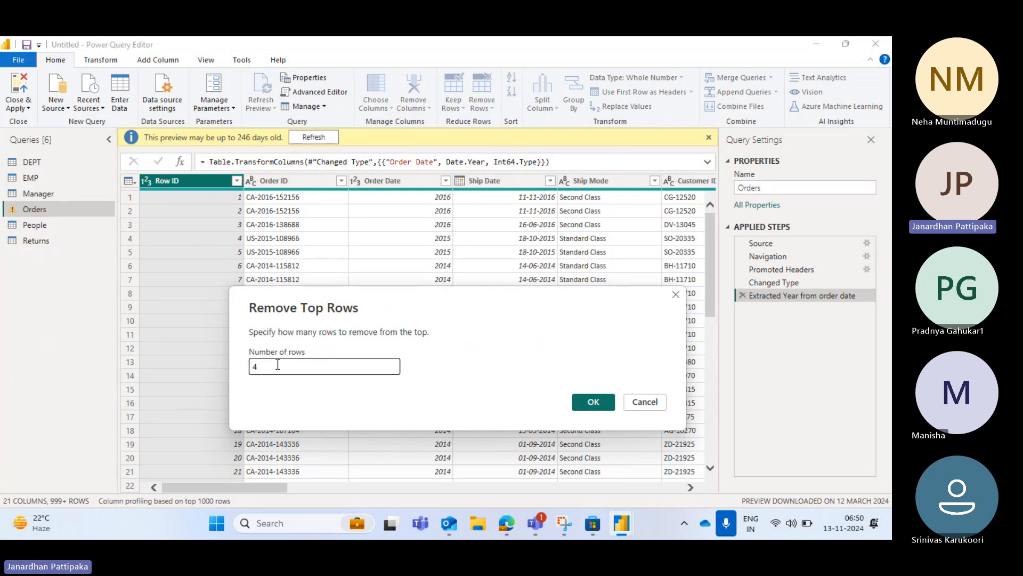
pyautogui.click(590, 401)
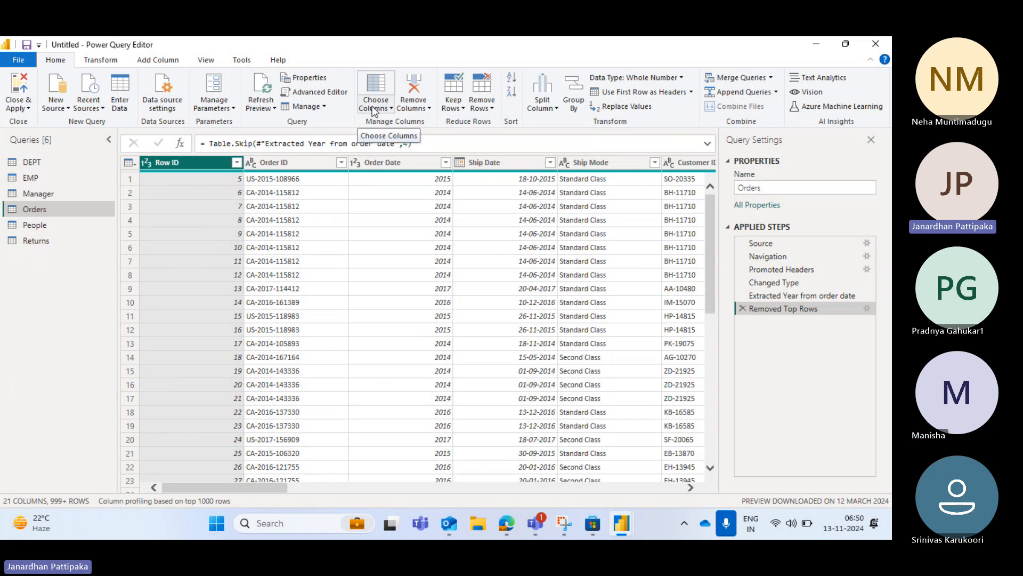
pyautogui.click(100, 60)
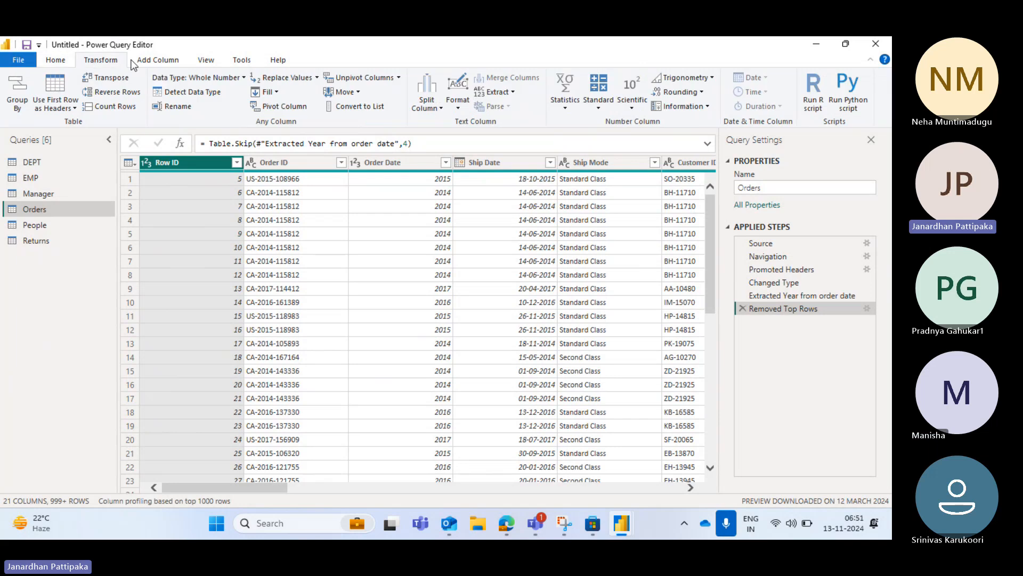
pyautogui.click(162, 64)
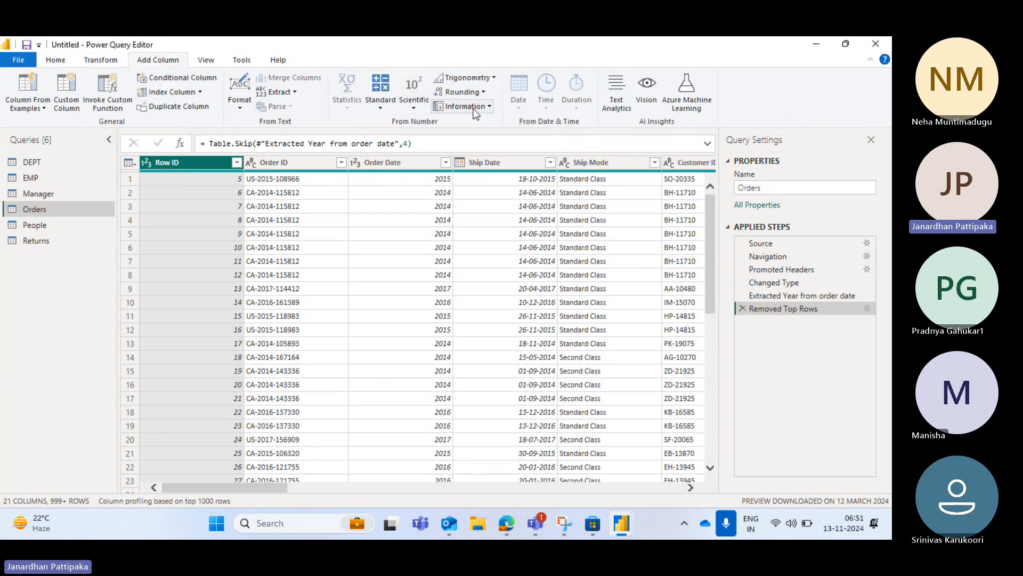
pyautogui.click(206, 61)
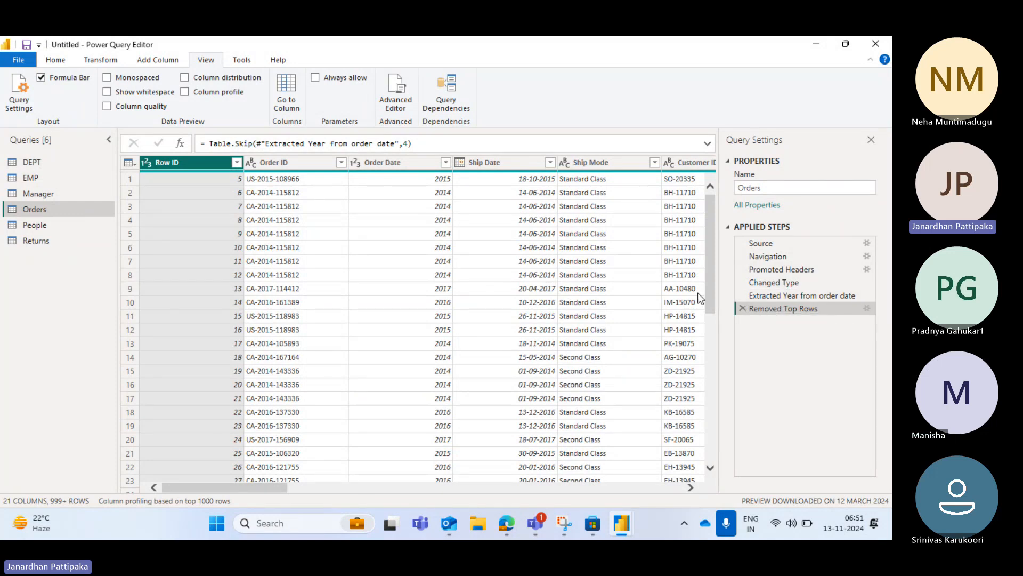
# Check the number-of-rows setting of the Removed Top Rows step twice and leave it without editing
pyautogui.doubleClick(819, 309)
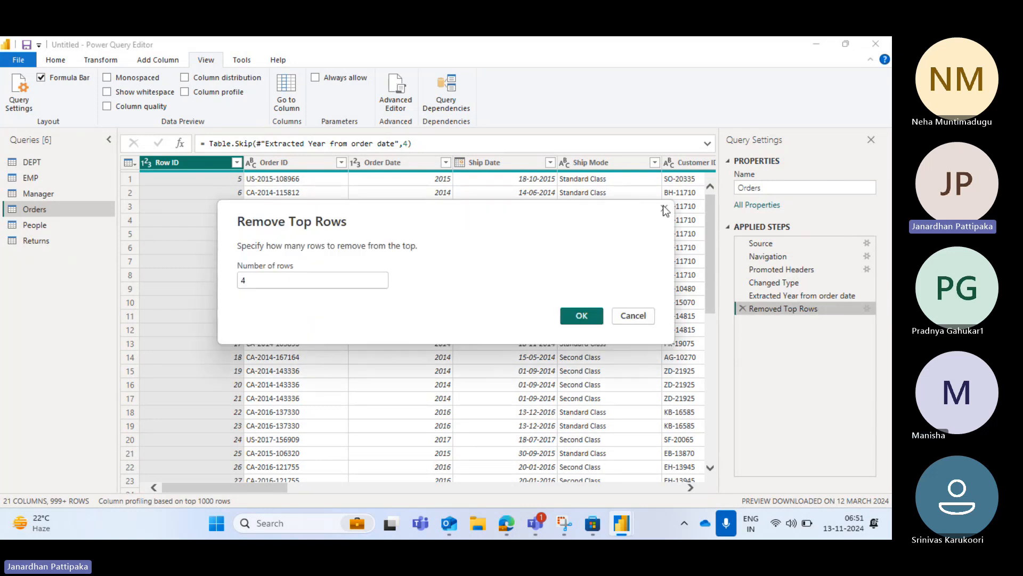
pyautogui.click(665, 208)
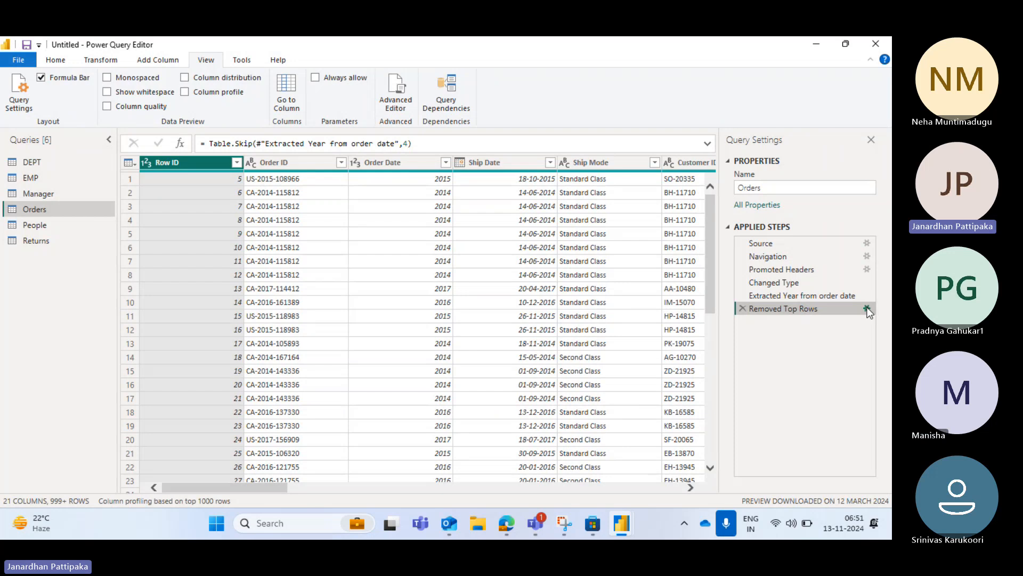
pyautogui.click(868, 308)
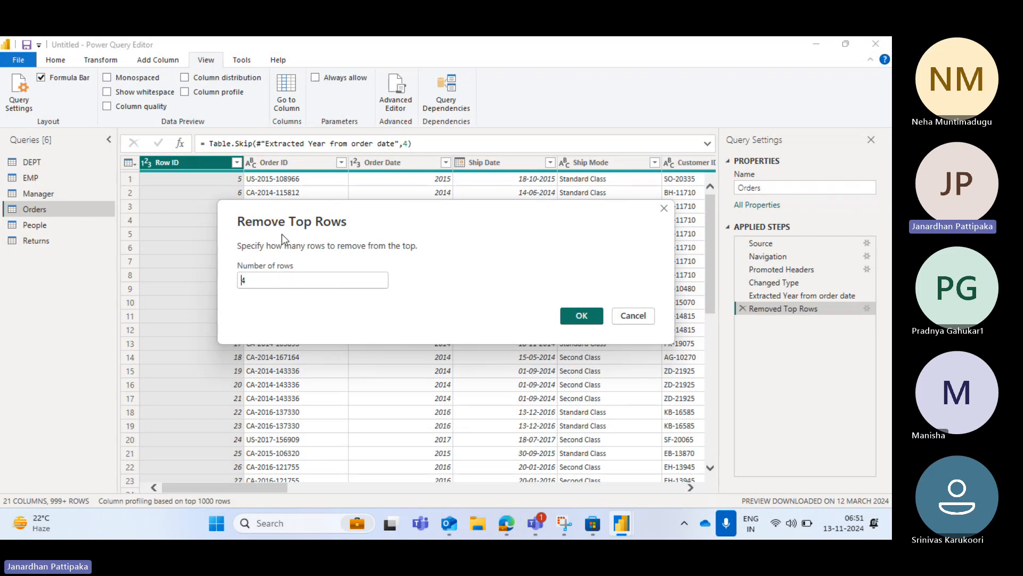
pyautogui.click(634, 318)
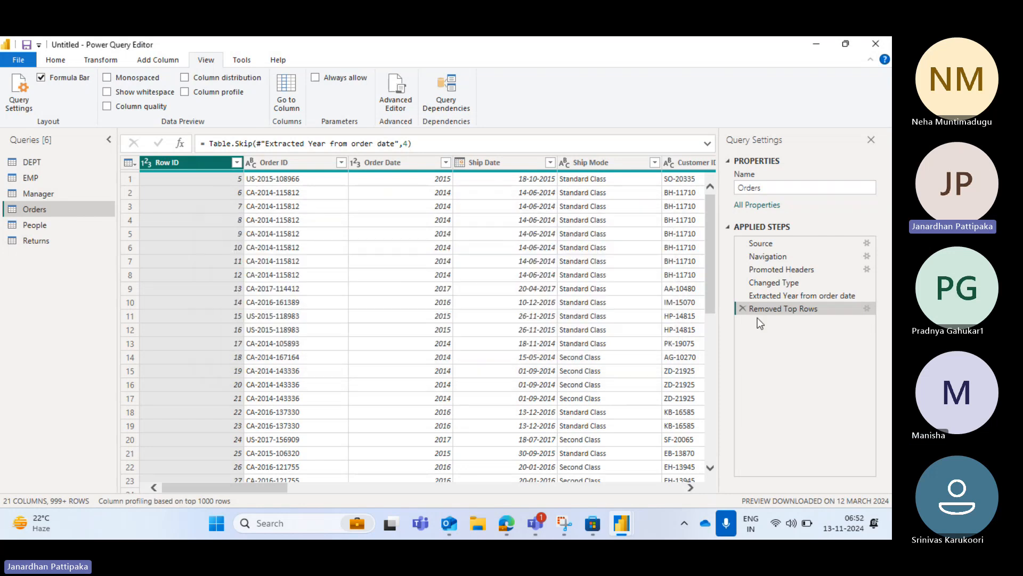
# Rename the Removed Top Rows step of the Orders query as Removed Top Rows from Row ID
pyautogui.rightClick(787, 310)
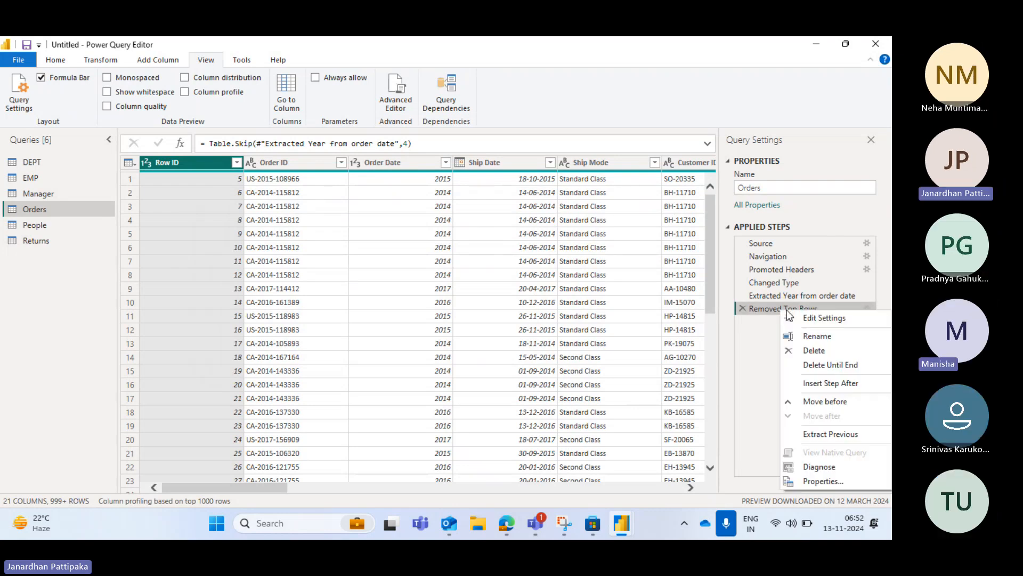
pyautogui.click(817, 335)
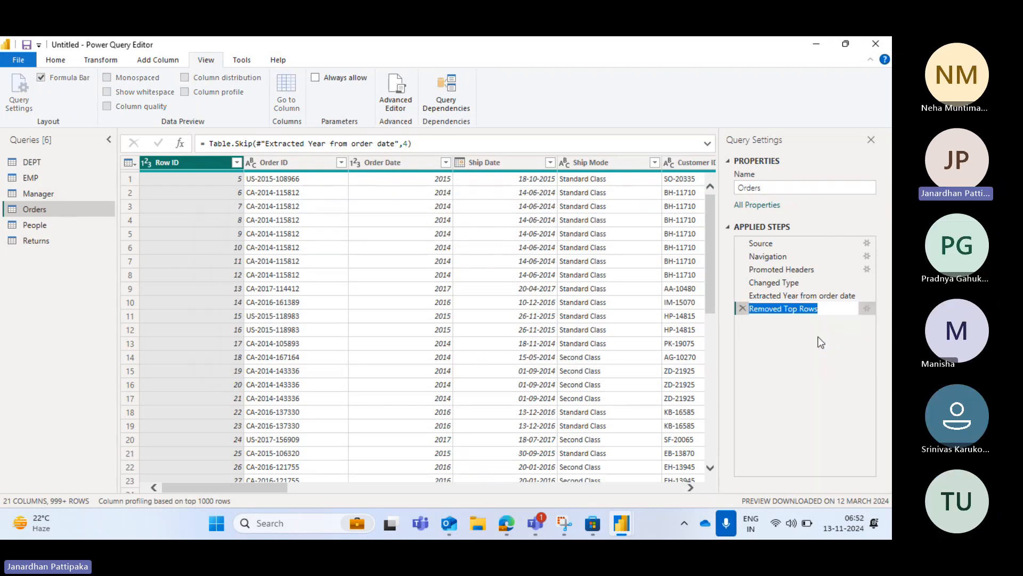
pyautogui.click(830, 308)
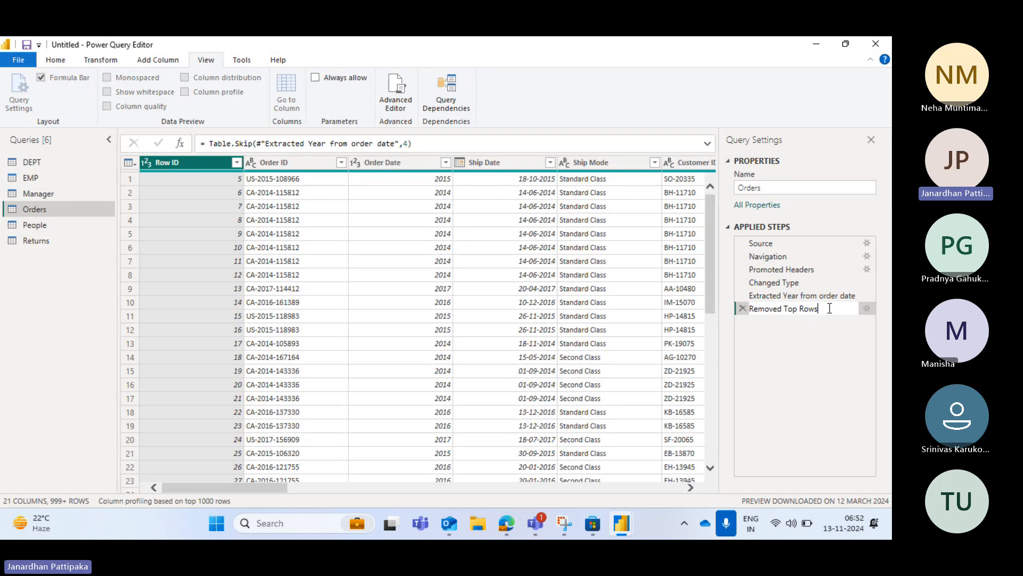
pyautogui.write('from ')
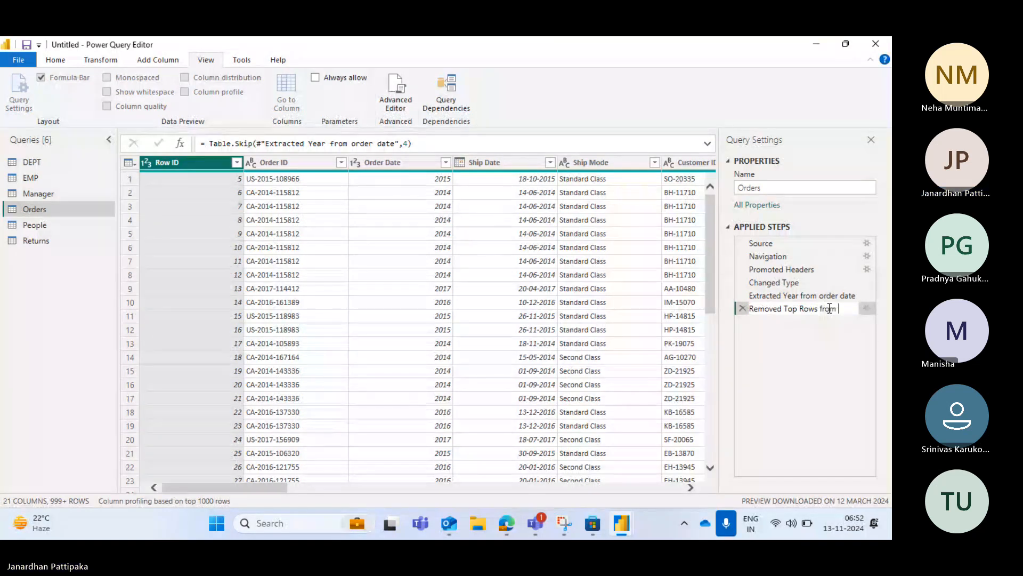
pyautogui.write('Row')
pyautogui.press('capslock')
pyautogui.write('ID')
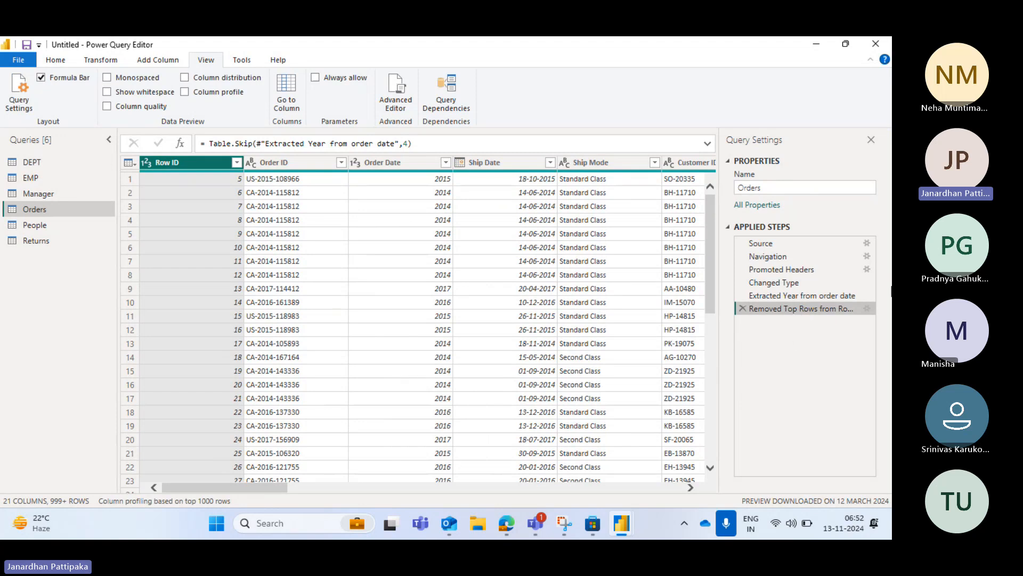
# Review the settings of the Removed Top Rows from Row ID step and accept its row count
pyautogui.click(867, 309)
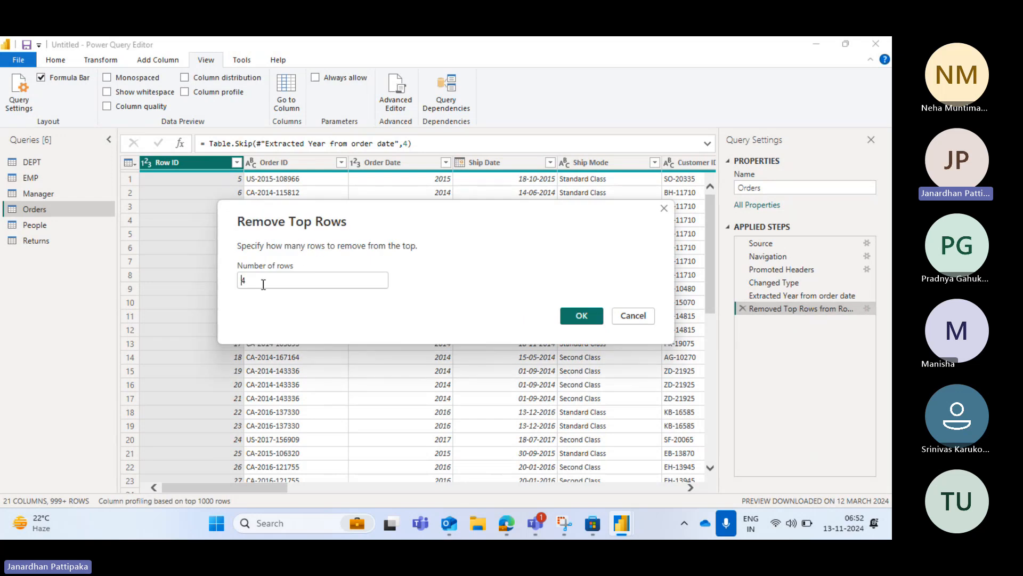
pyautogui.click(582, 315)
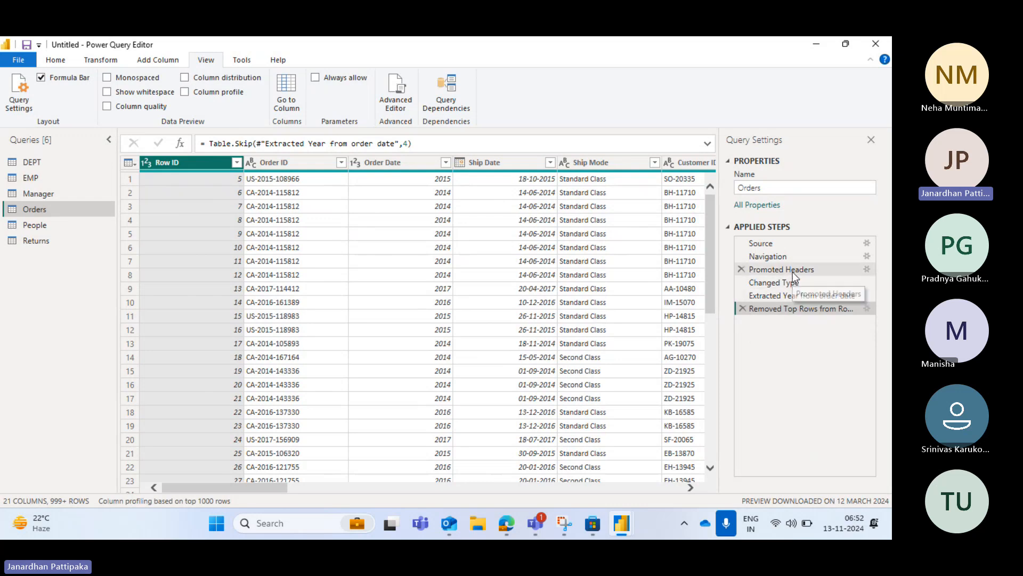
pyautogui.click(102, 59)
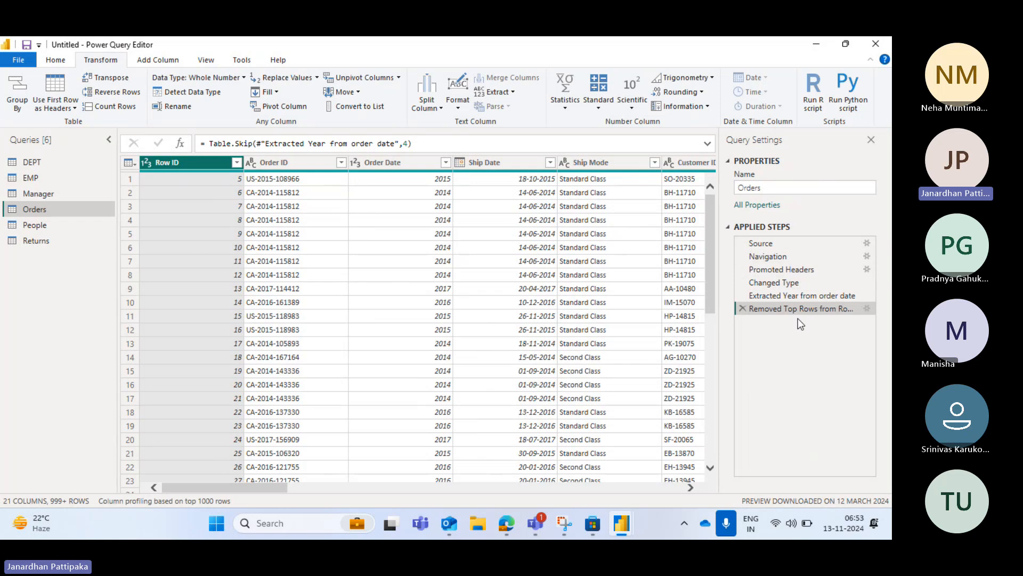
# Compare the Orders data at the Extracted Year from order date and Removed Top Rows from Row ID steps
pyautogui.click(774, 296)
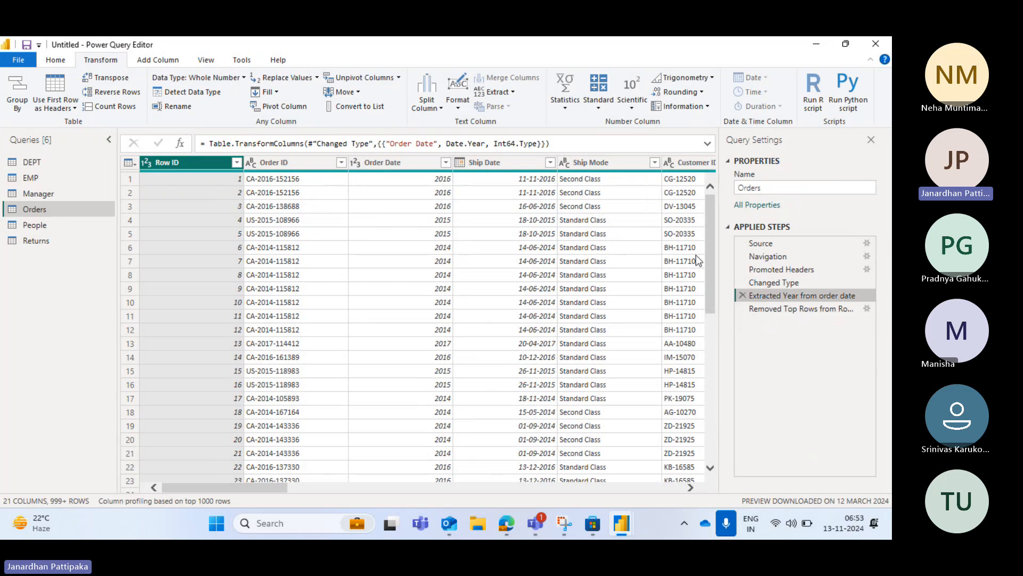
pyautogui.click(771, 307)
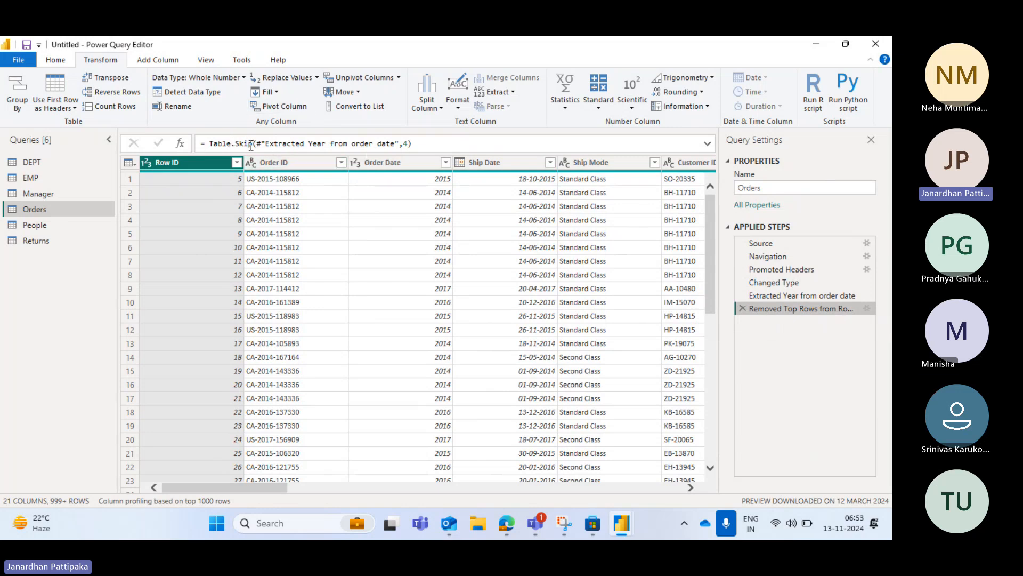
pyautogui.click(762, 295)
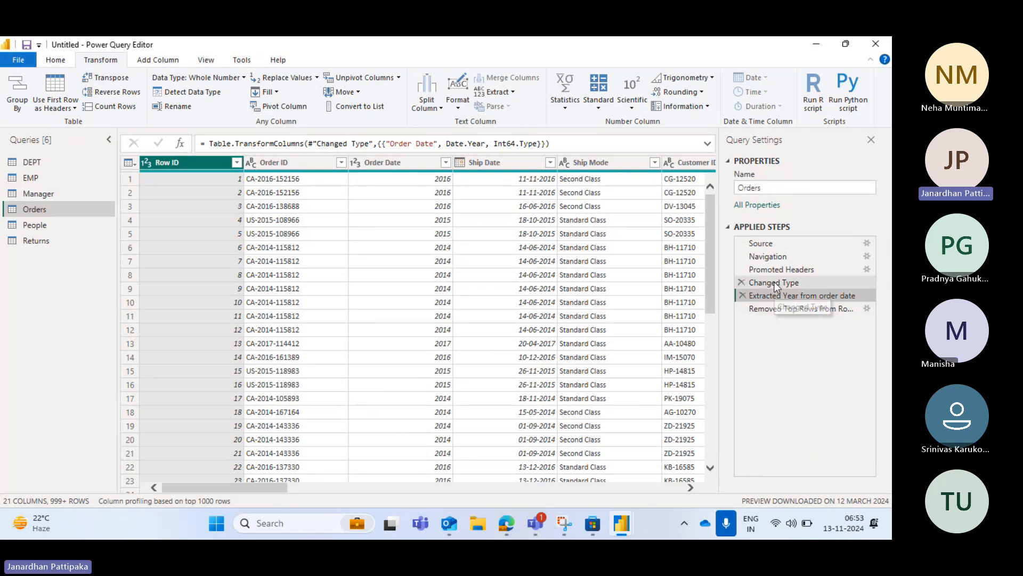
pyautogui.click(770, 310)
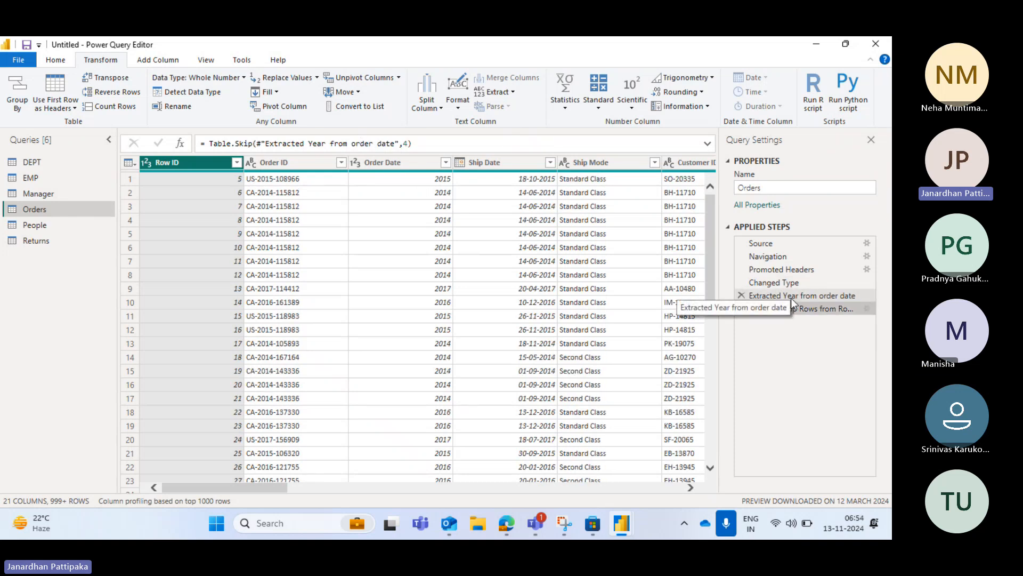
pyautogui.click(791, 297)
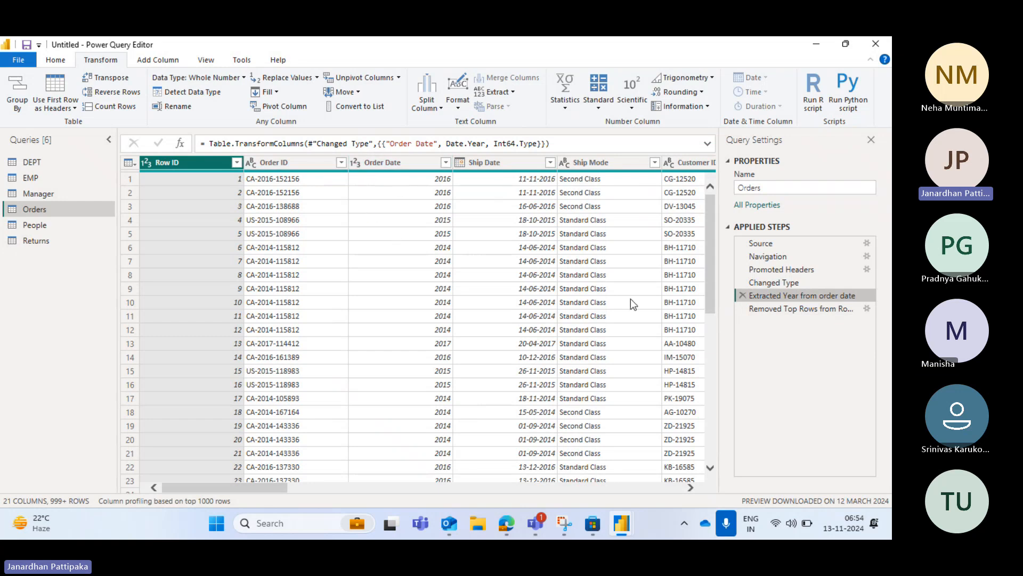
pyautogui.click(777, 310)
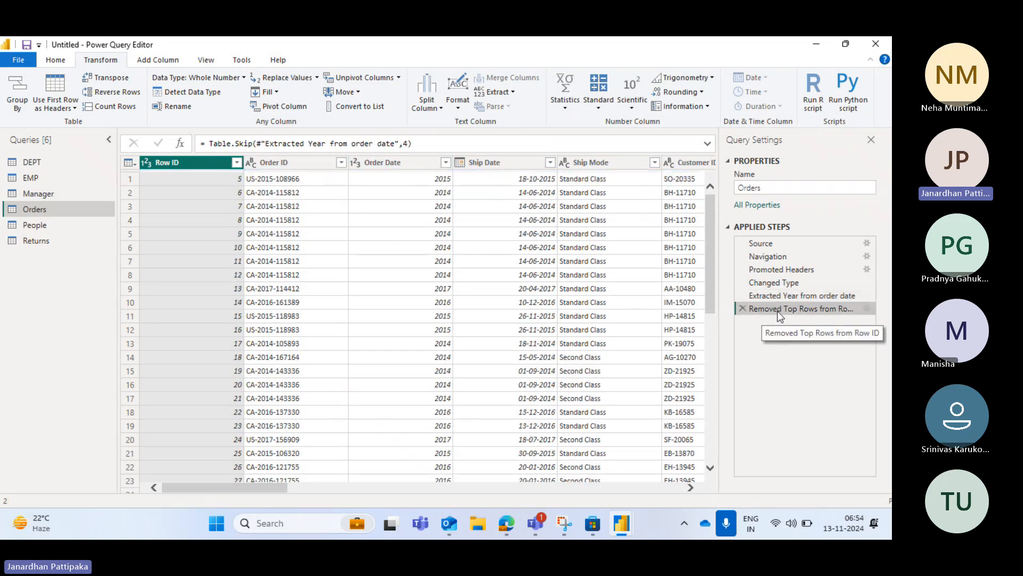
# Delete the Removed Top Rows from Row ID and Extracted Year from order date steps from the Orders query
pyautogui.click(742, 309)
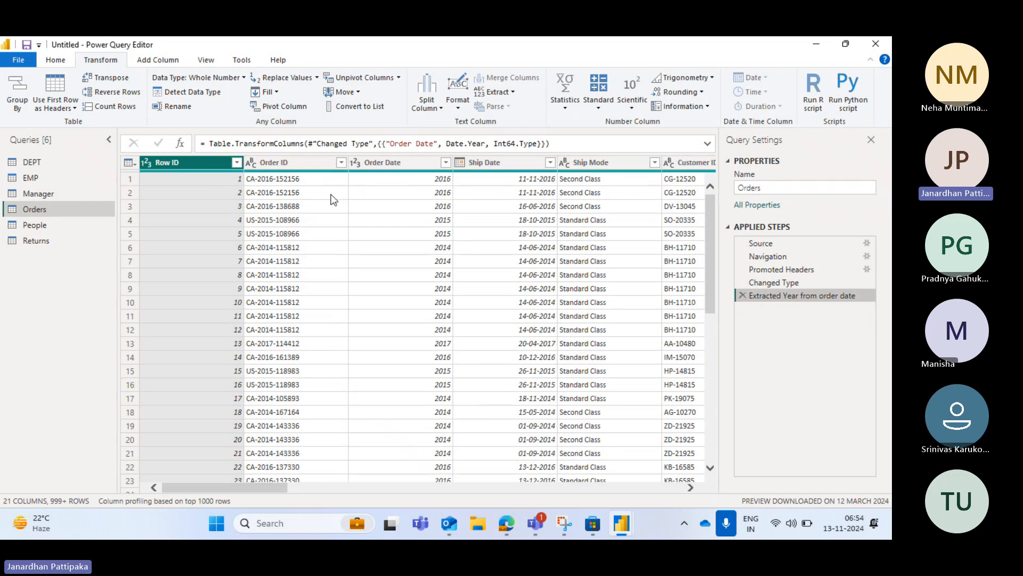
pyautogui.click(741, 296)
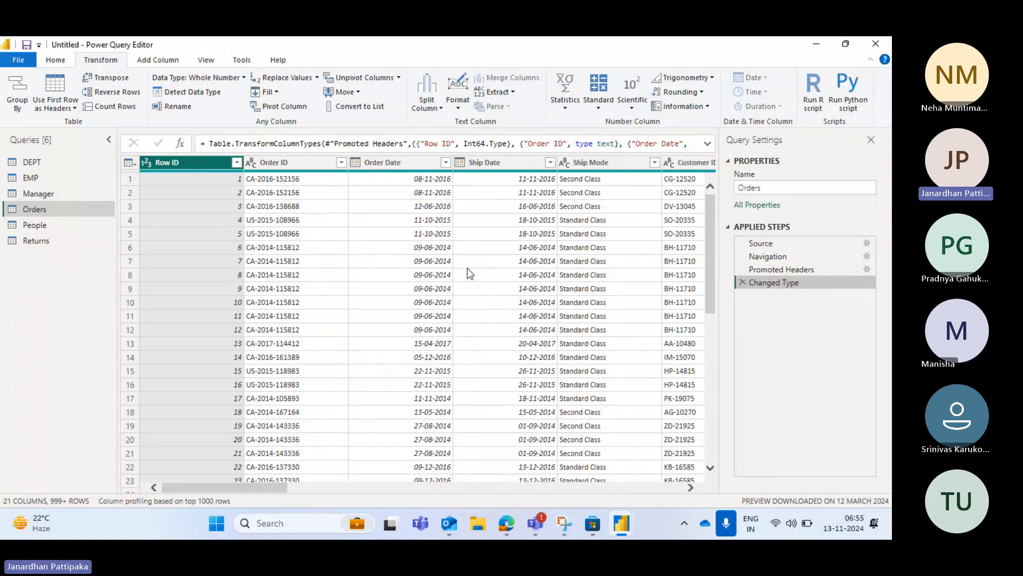
# Convert the text in the Ship Mode column of the Orders query to uppercase
pyautogui.hscroll(2, 469, 274)
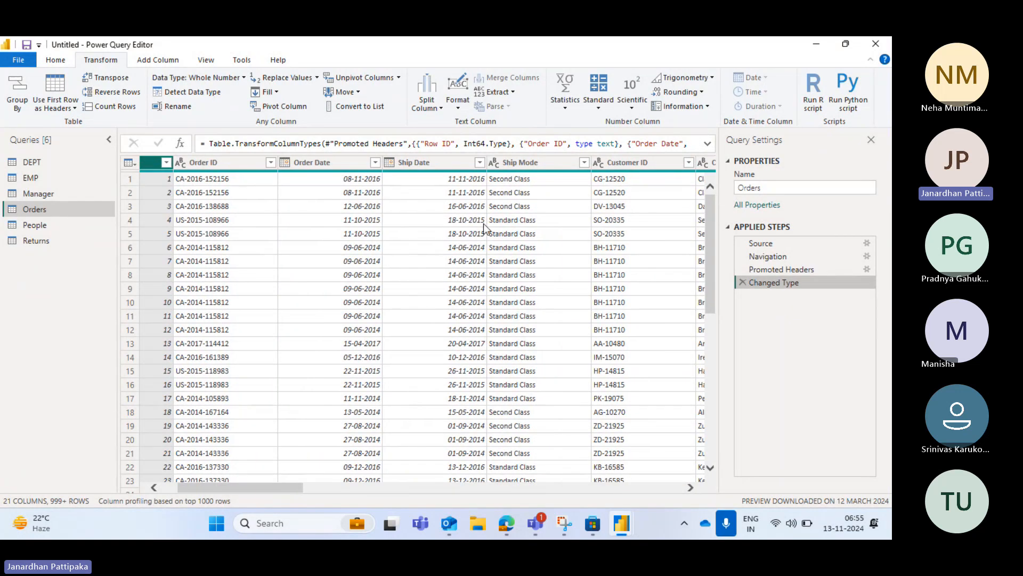
pyautogui.click(526, 162)
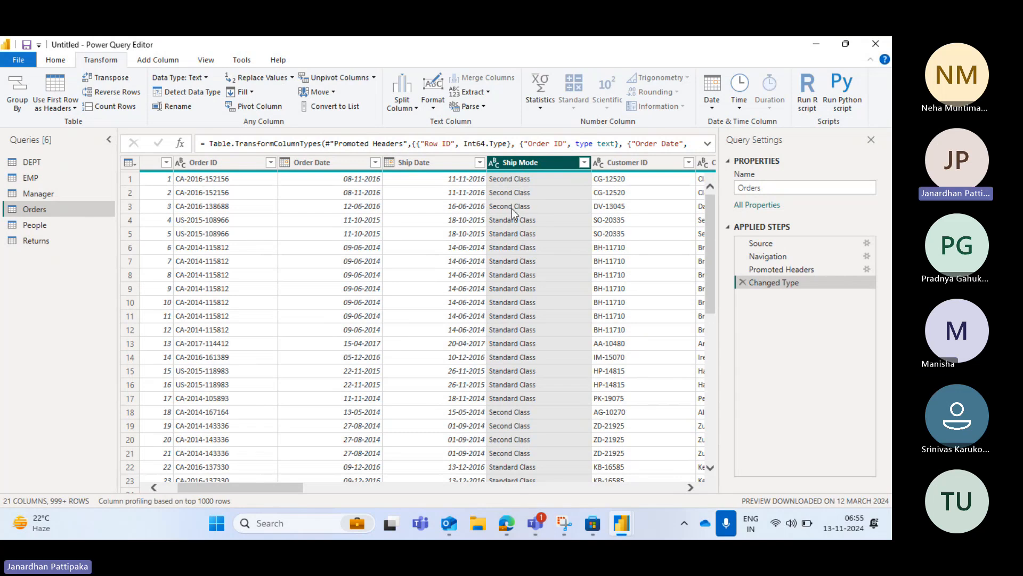
pyautogui.click(434, 110)
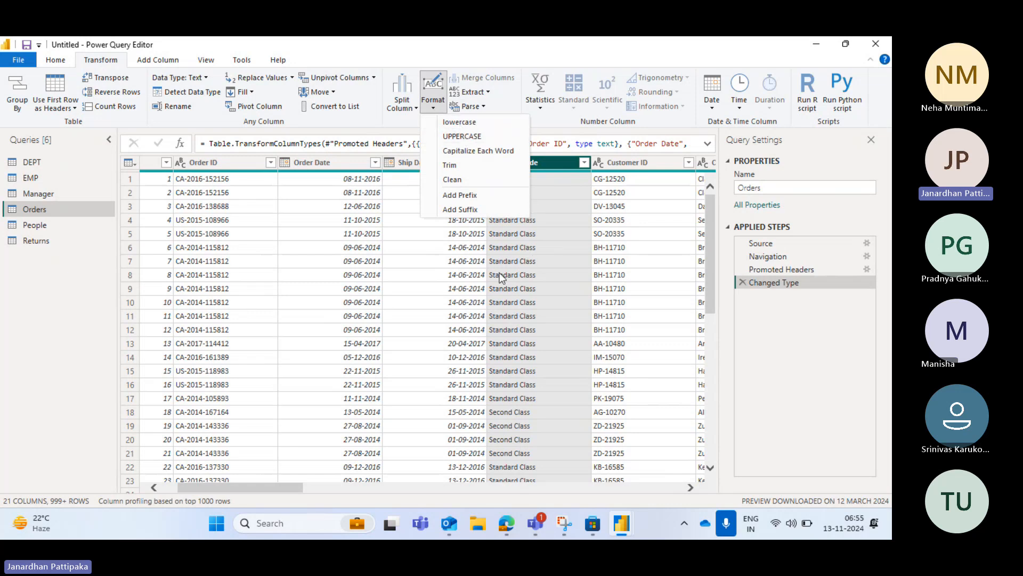
pyautogui.click(456, 137)
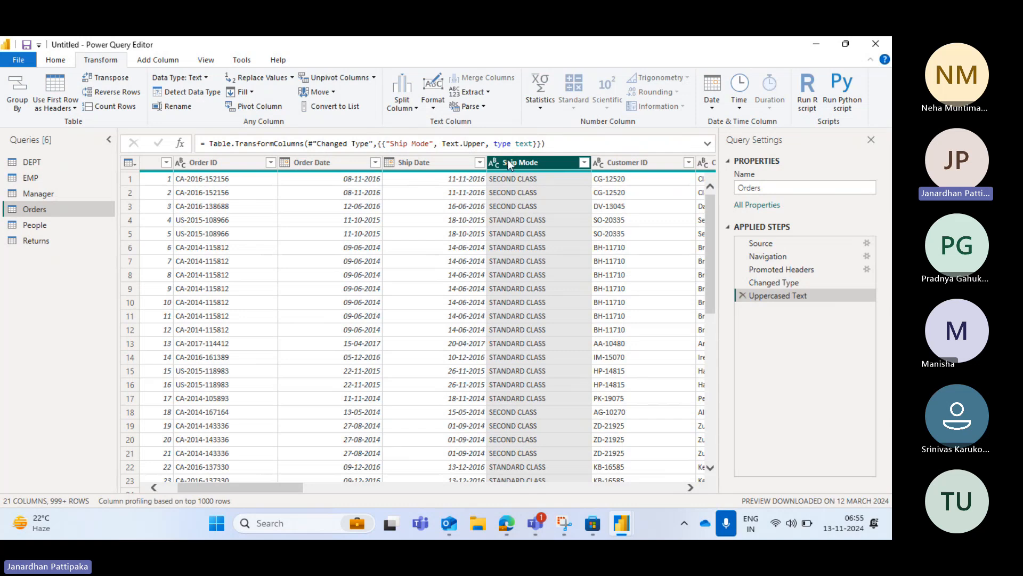
# Capitalize each word in the Ship Mode column, and apply the lowercase format to it as a further step
pyautogui.click(432, 105)
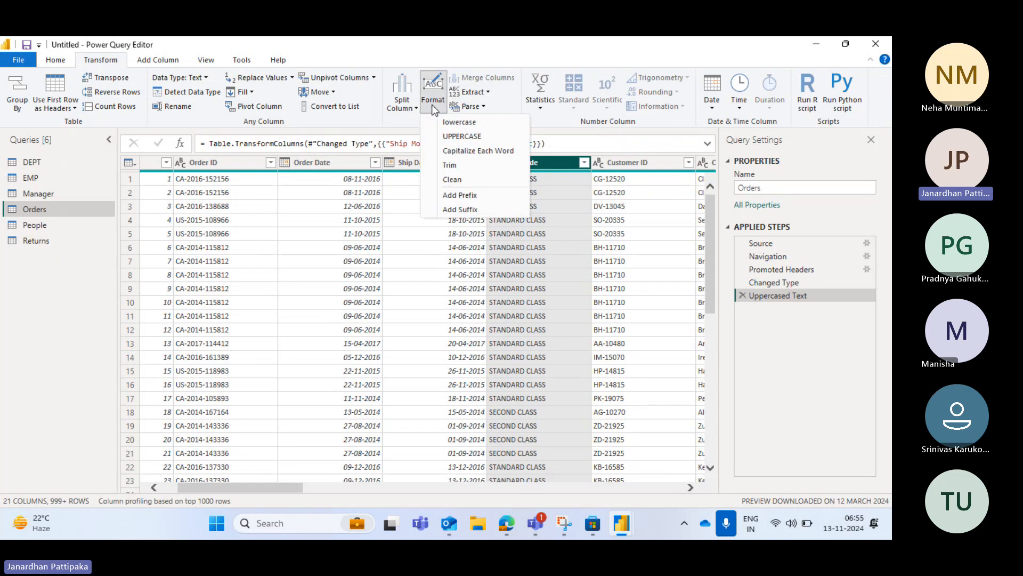
pyautogui.click(480, 152)
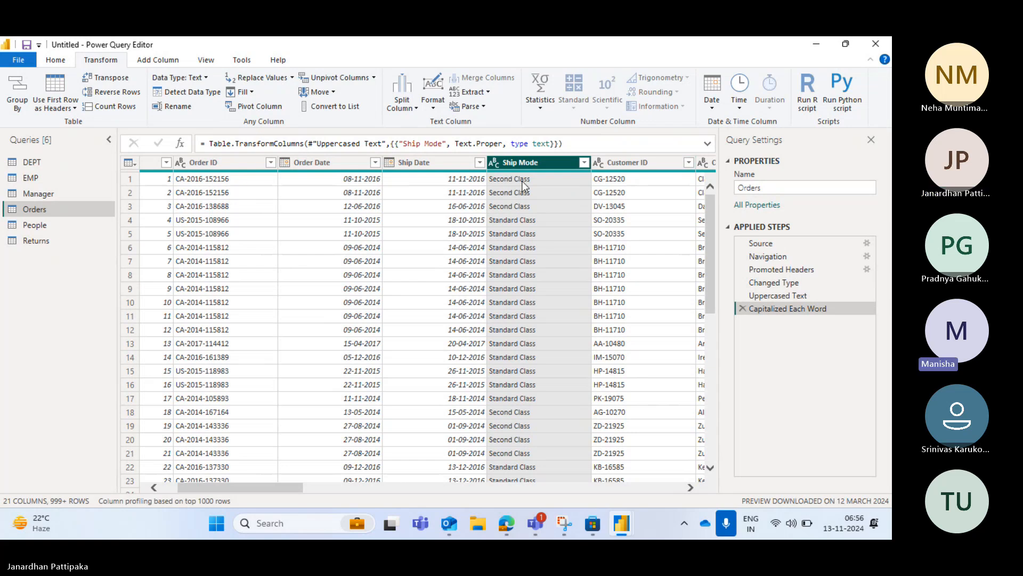
pyautogui.click(432, 107)
pyautogui.click(463, 122)
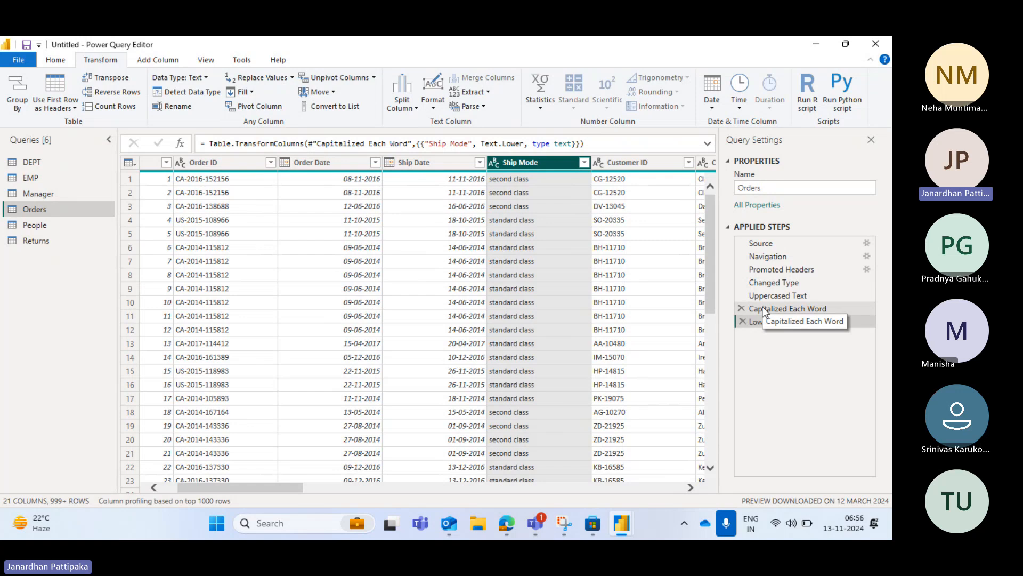
pyautogui.click(158, 61)
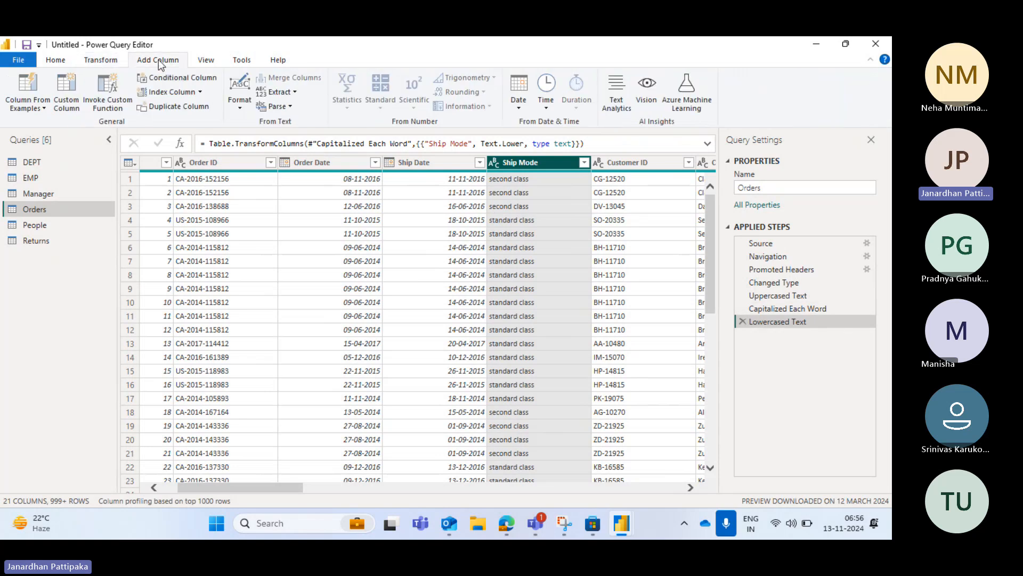
pyautogui.click(91, 60)
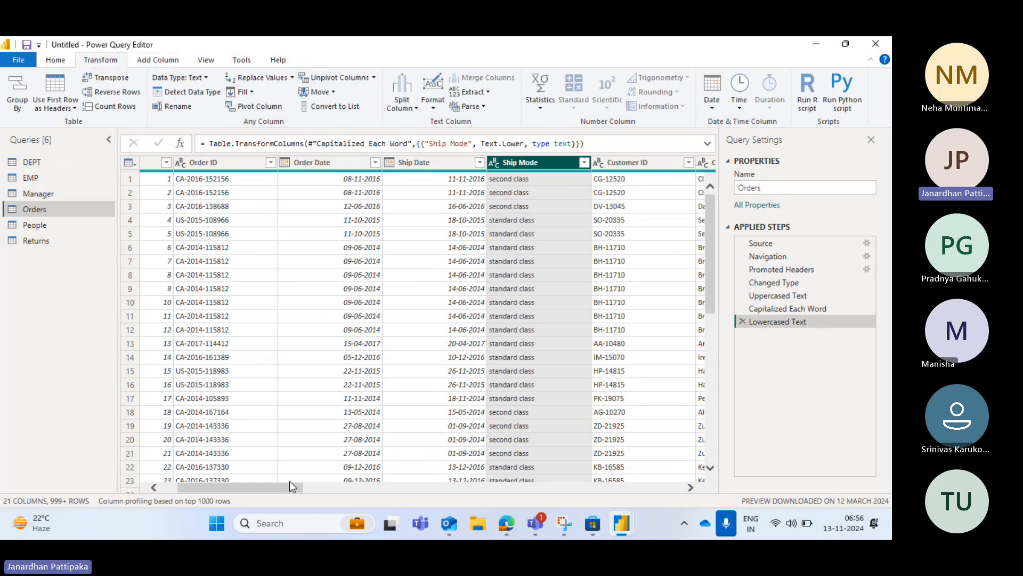
# Reorder the location columns of the Orders query so that State, Region and City follow Country, ahead of Postal Code
pyautogui.moveTo(280, 482); pyautogui.dragTo(408, 510)
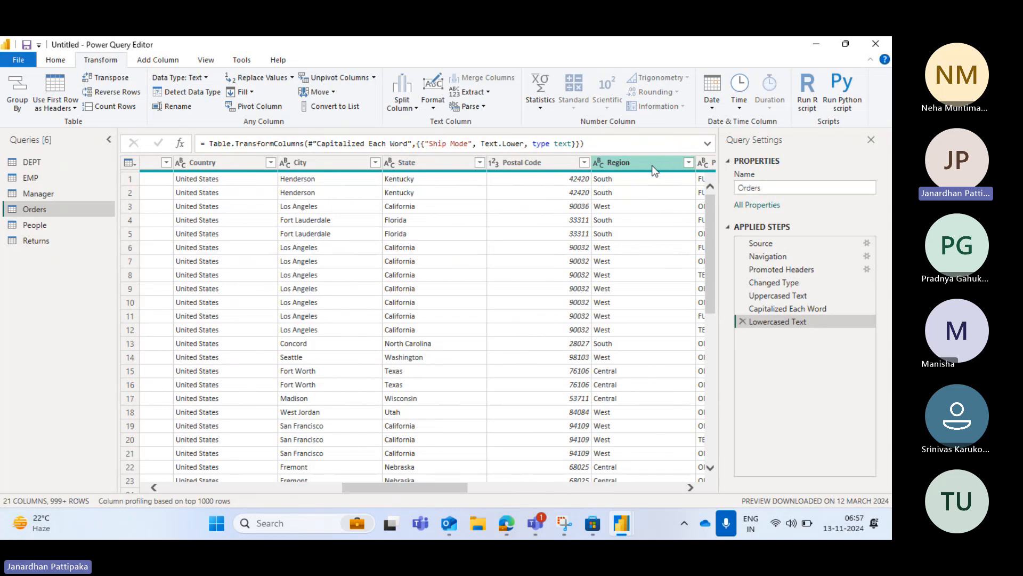
pyautogui.moveTo(651, 165); pyautogui.dragTo(555, 164)
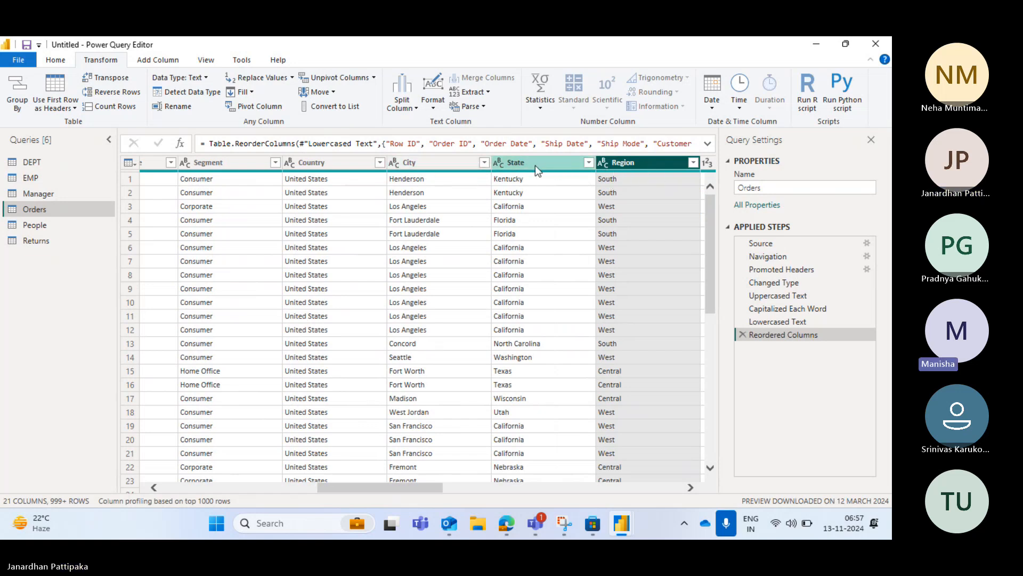
pyautogui.moveTo(535, 164); pyautogui.dragTo(421, 168)
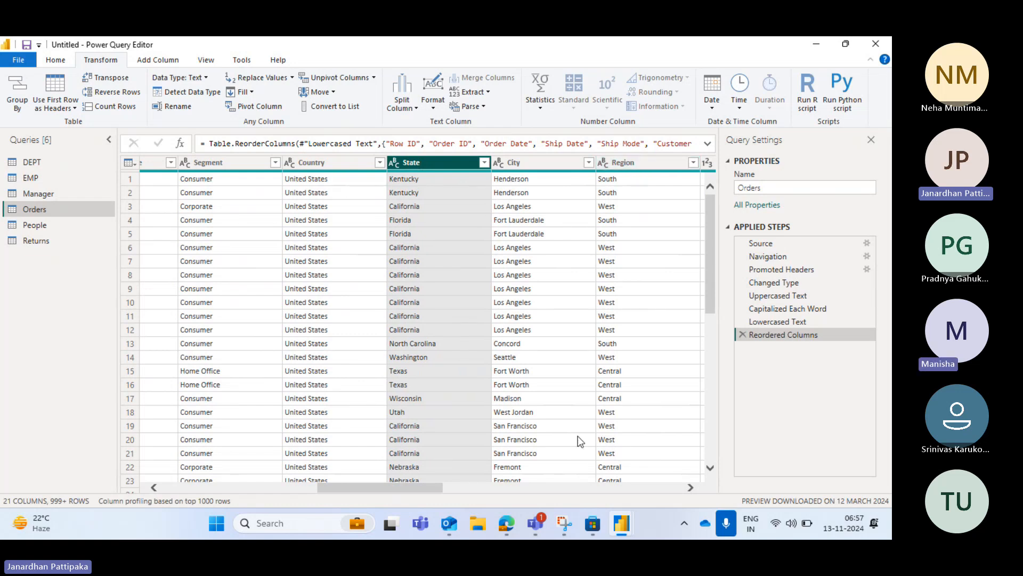
pyautogui.moveTo(425, 487); pyautogui.dragTo(440, 488)
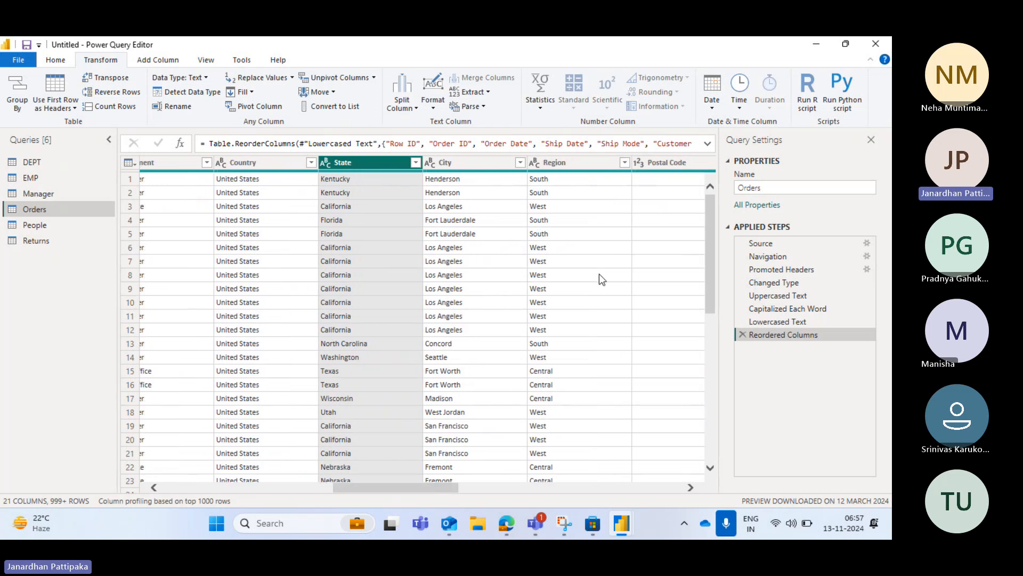
pyautogui.click(575, 162)
pyautogui.moveTo(575, 162); pyautogui.dragTo(469, 170)
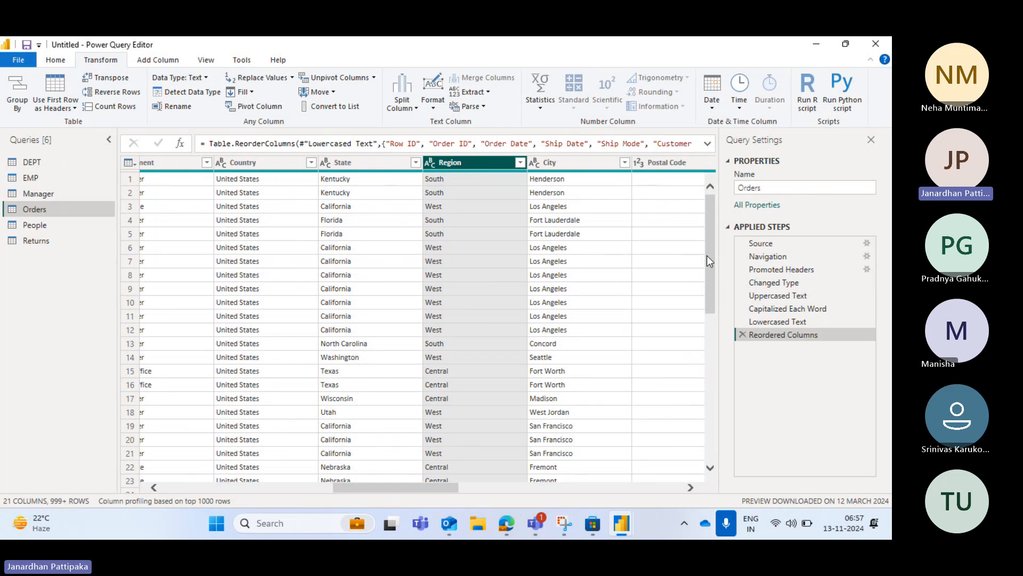
# Review the order of the Country, State, Region and City columns one by one
pyautogui.click(266, 163)
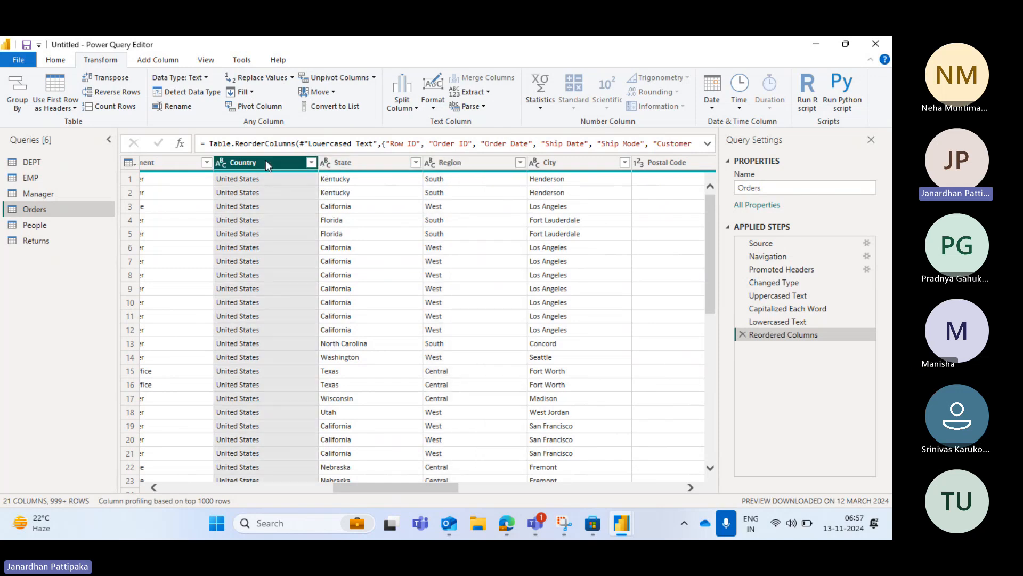
pyautogui.click(355, 162)
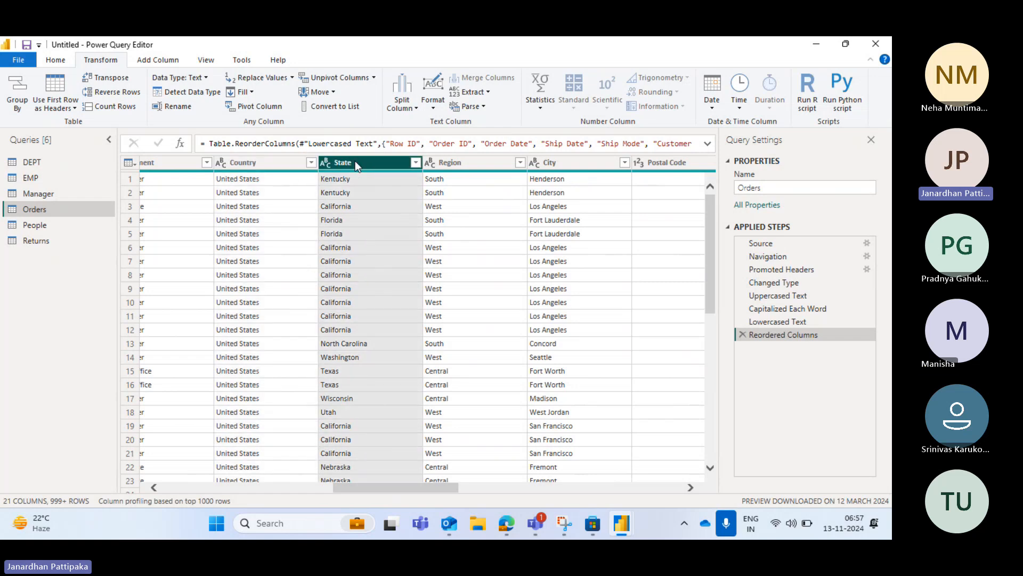
pyautogui.click(462, 162)
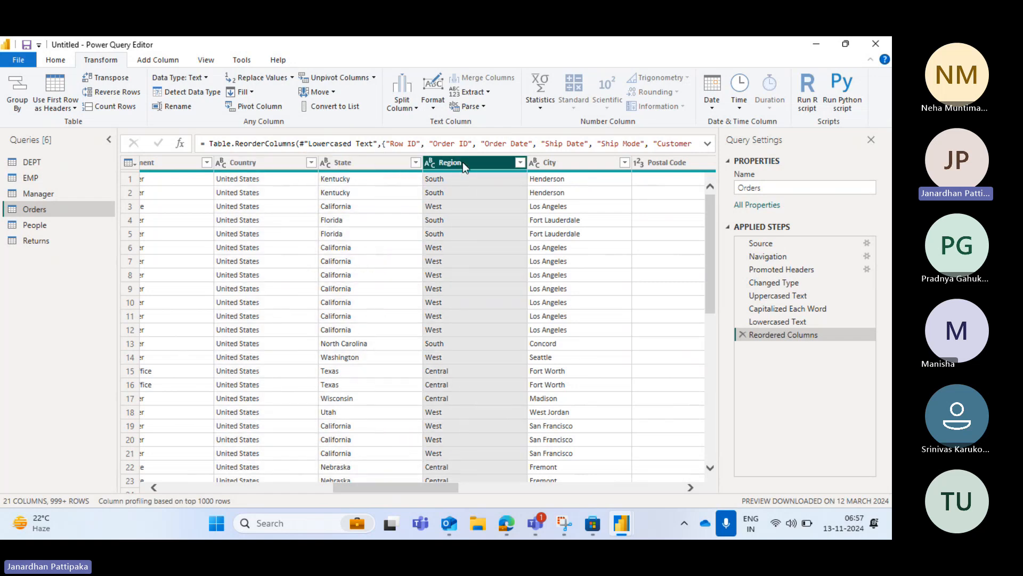
pyautogui.click(561, 162)
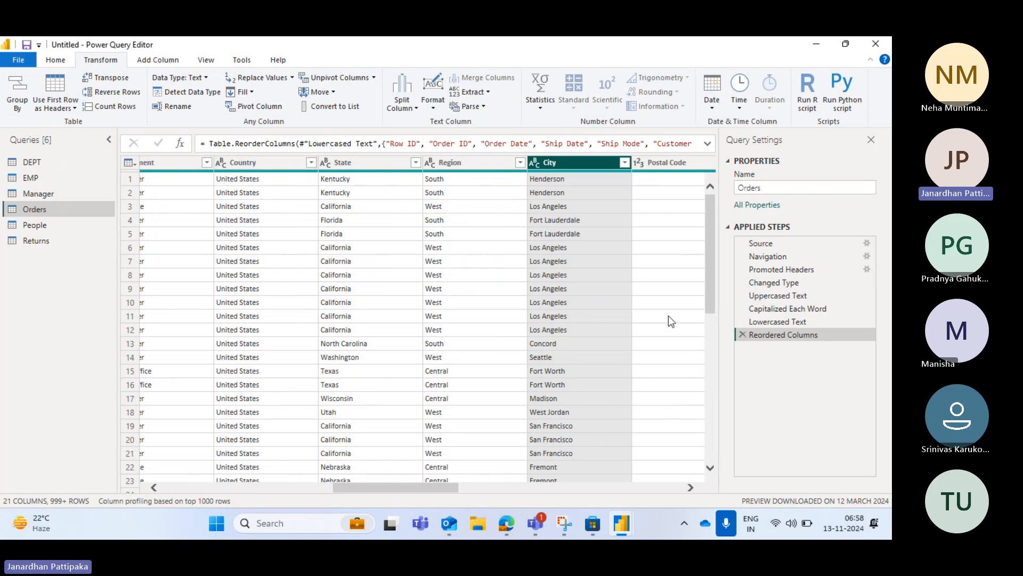
# Start merging the Country, State, Region and City columns together, using Comma as the separator
pyautogui.click(271, 162)
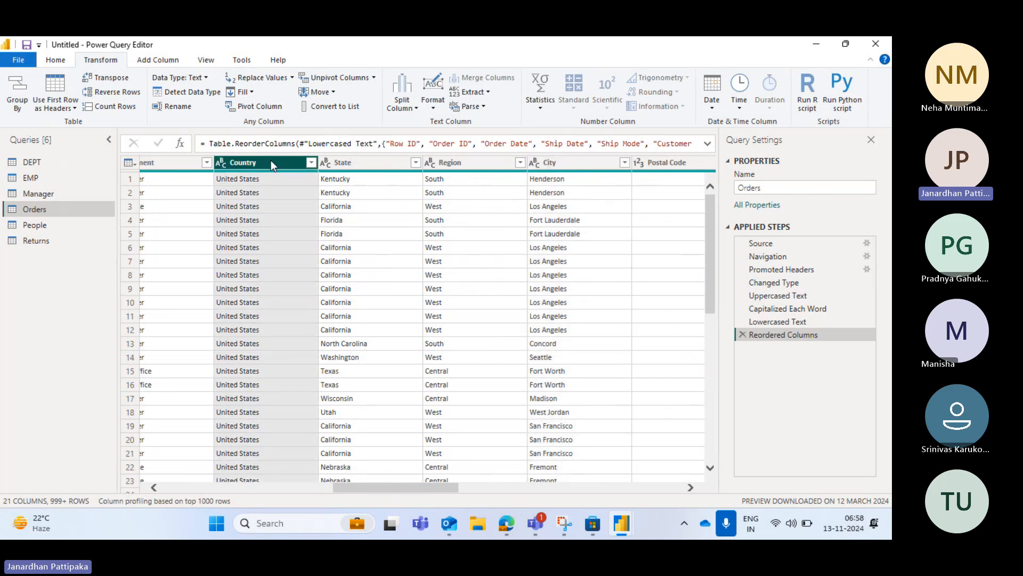
pyautogui.moveTo(270, 160)
pyautogui.mouseDown()
pyautogui.moveTo(350, 167)
pyautogui.moveTo(257, 162)
pyautogui.mouseUp()
pyautogui.keyDown('ctrl'); pyautogui.click(353, 163); pyautogui.keyUp('ctrl')
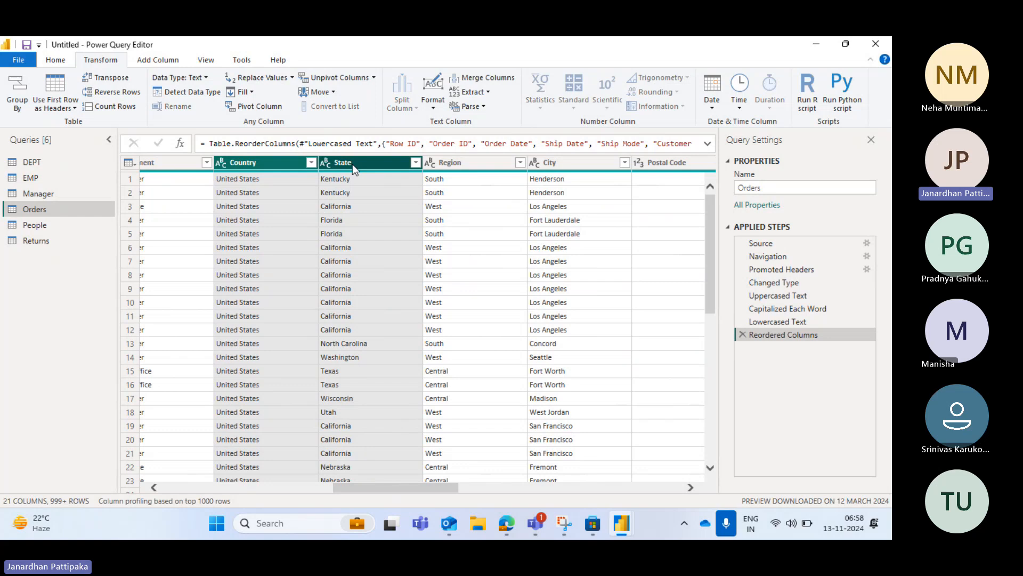
pyautogui.keyDown('ctrl'); pyautogui.click(456, 170); pyautogui.keyUp('ctrl')
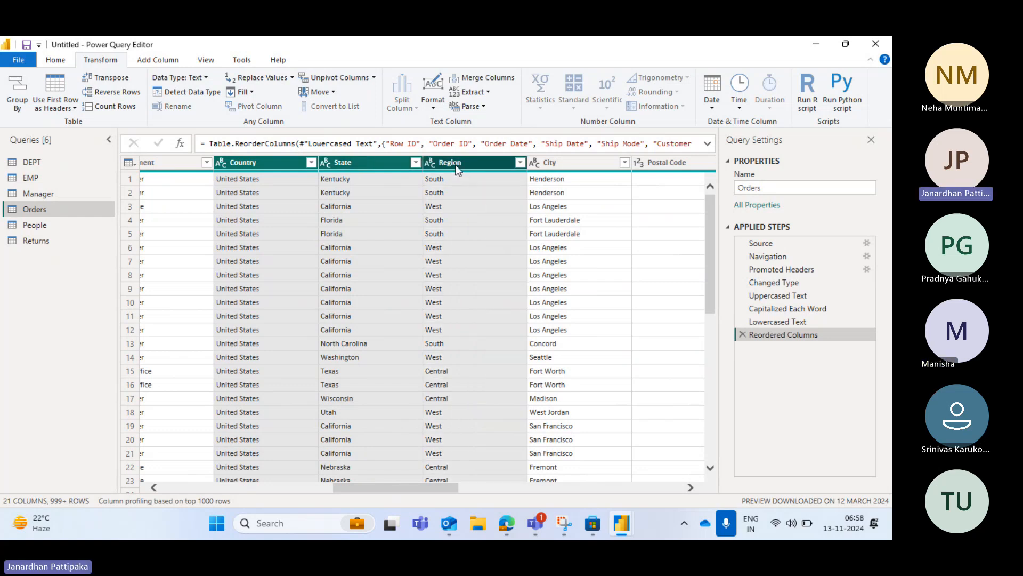
pyautogui.keyDown('ctrl'); pyautogui.click(563, 167); pyautogui.keyUp('ctrl')
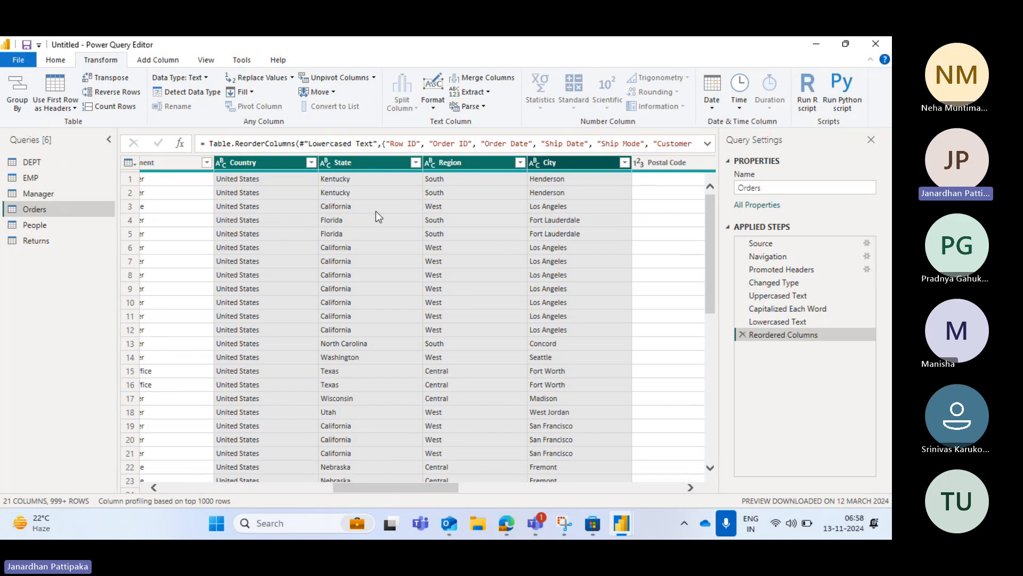
pyautogui.click(485, 79)
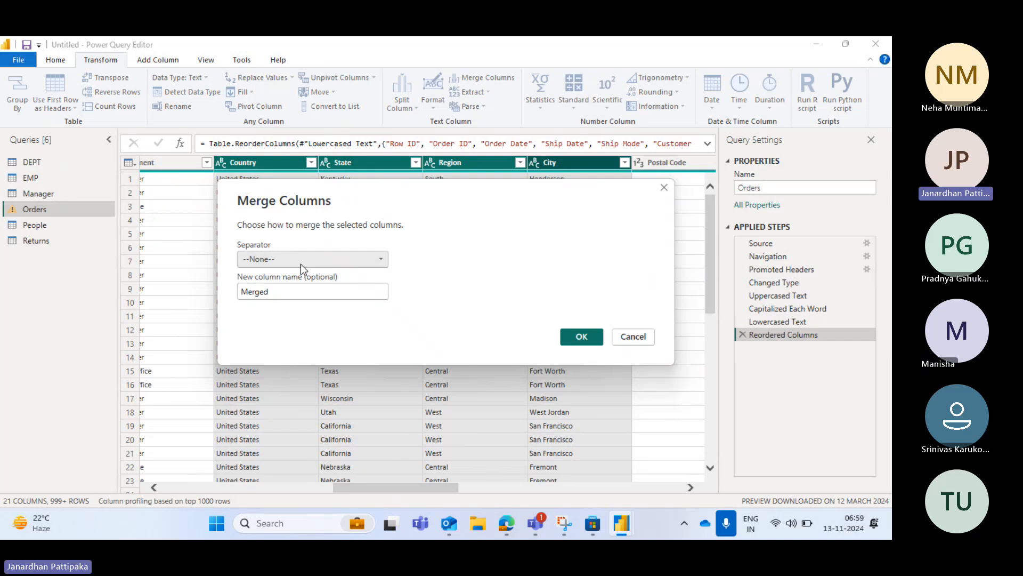
pyautogui.click(384, 260)
pyautogui.click(260, 301)
# Name the merged column Adress and apply the column merge
pyautogui.click(279, 293)
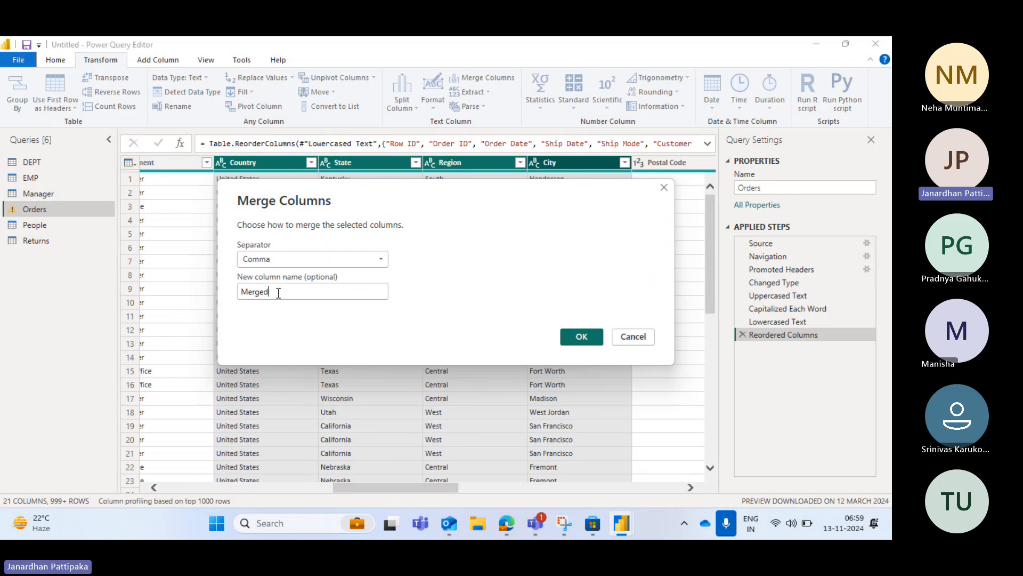
pyautogui.press('BackSpace')
pyautogui.press('BackSpace')
pyautogui.press('BackSpace')
pyautogui.press('BackSpace')
pyautogui.press('BackSpace')
pyautogui.press('BackSpace')
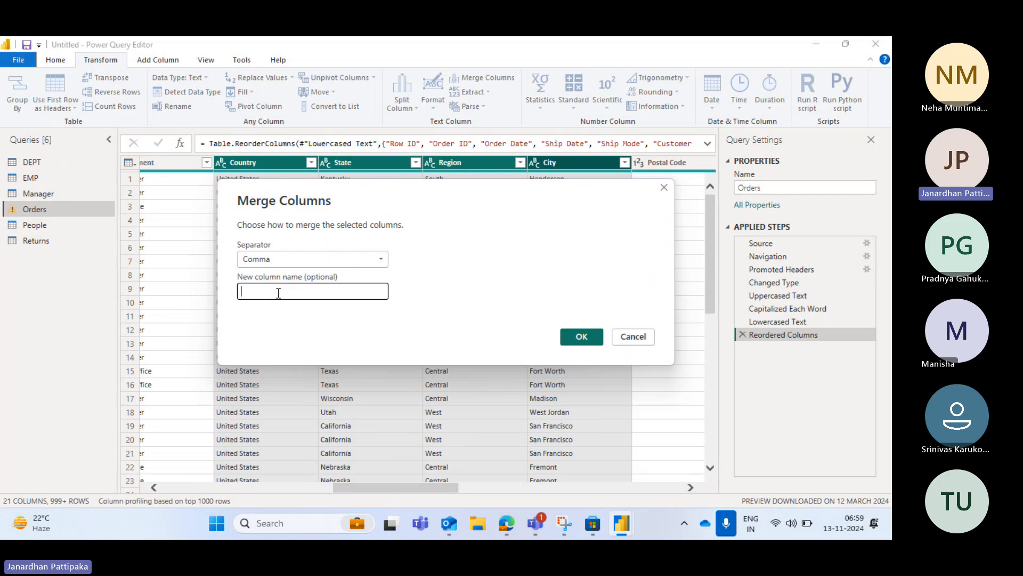
pyautogui.write('aDRESS')
pyautogui.press('BackSpace')
pyautogui.press('BackSpace')
pyautogui.press('BackSpace')
pyautogui.press('BackSpace')
pyautogui.press('BackSpace')
pyautogui.press('BackSpace')
pyautogui.press('capslock')
pyautogui.write('Adress')
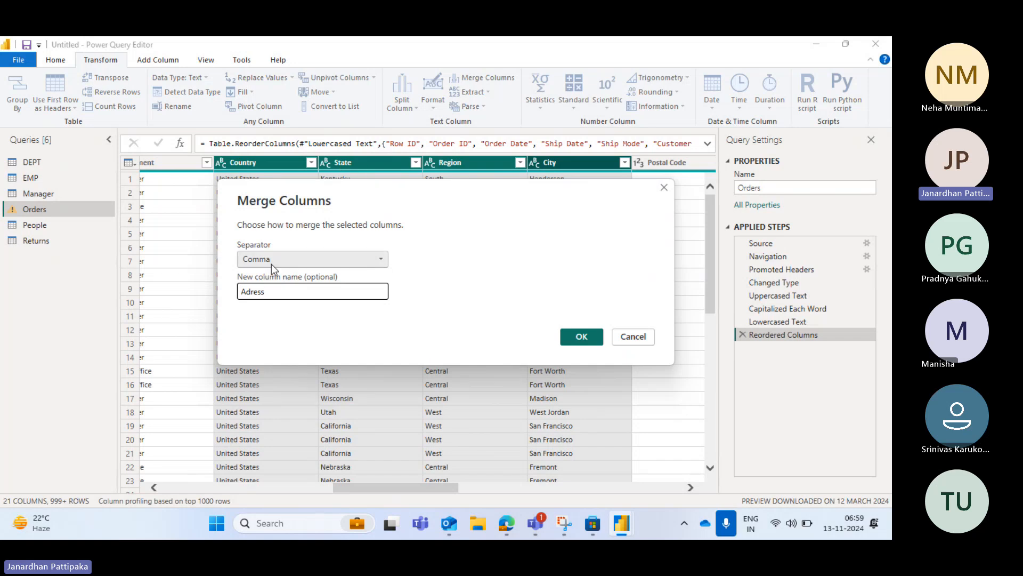
pyautogui.click(581, 336)
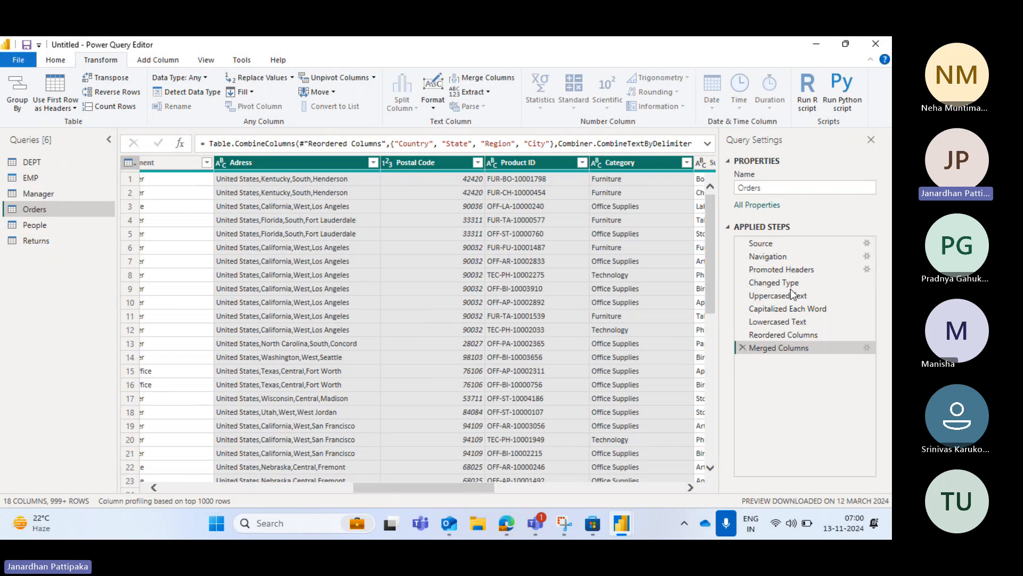
# Compare the Orders data at the Reordered Columns and Merged Columns steps
pyautogui.click(781, 335)
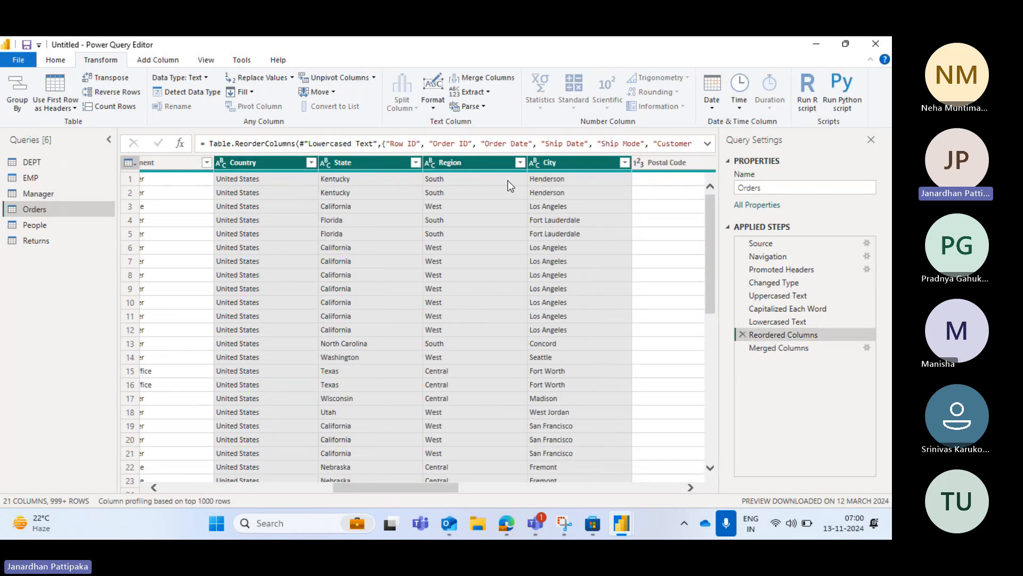
pyautogui.click(767, 350)
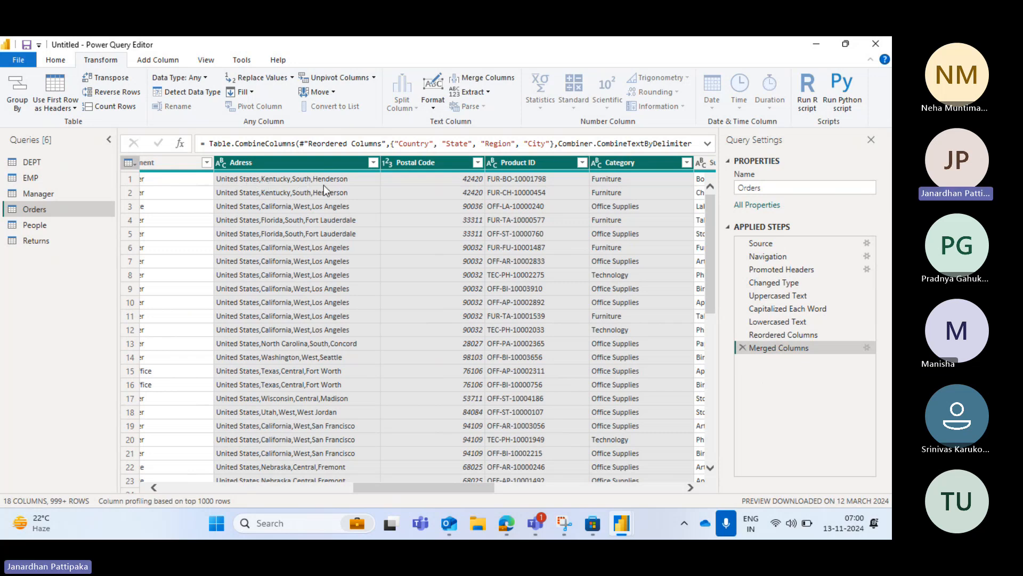
pyautogui.click(777, 335)
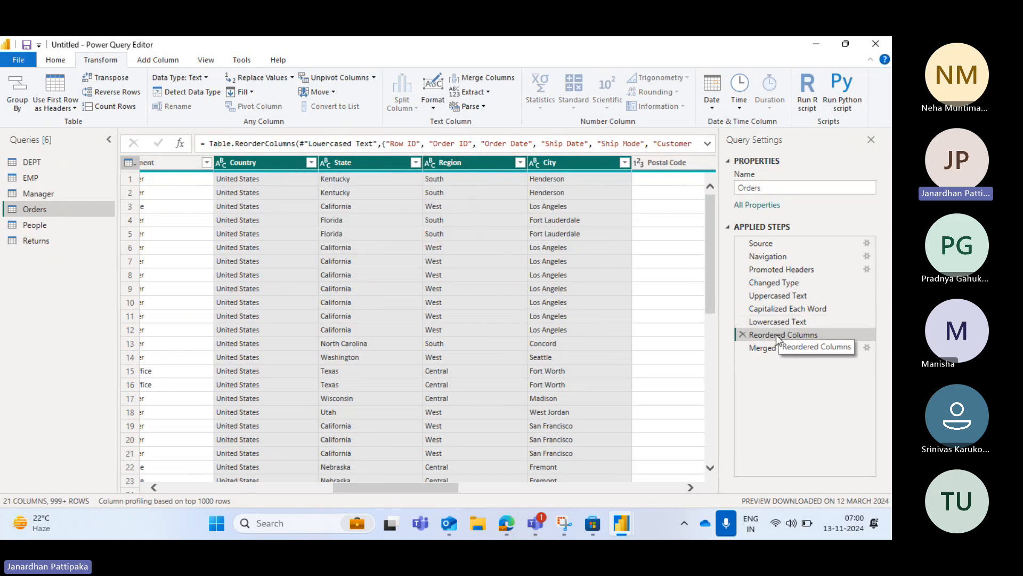
pyautogui.click(769, 349)
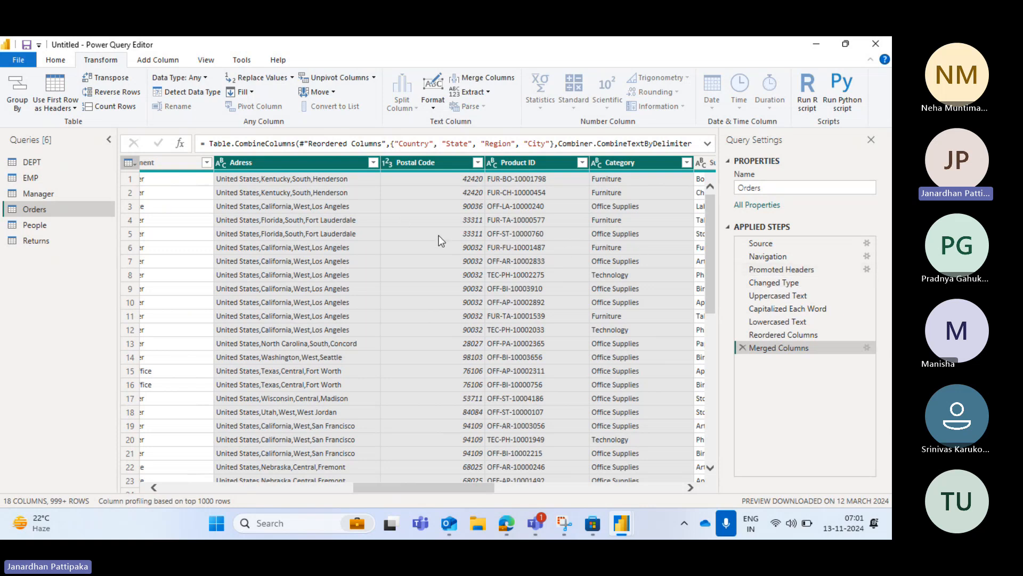
# Split the Adress column by the Comma delimiter at each occurrence of the delimiter
pyautogui.hscroll(1, 439, 241)
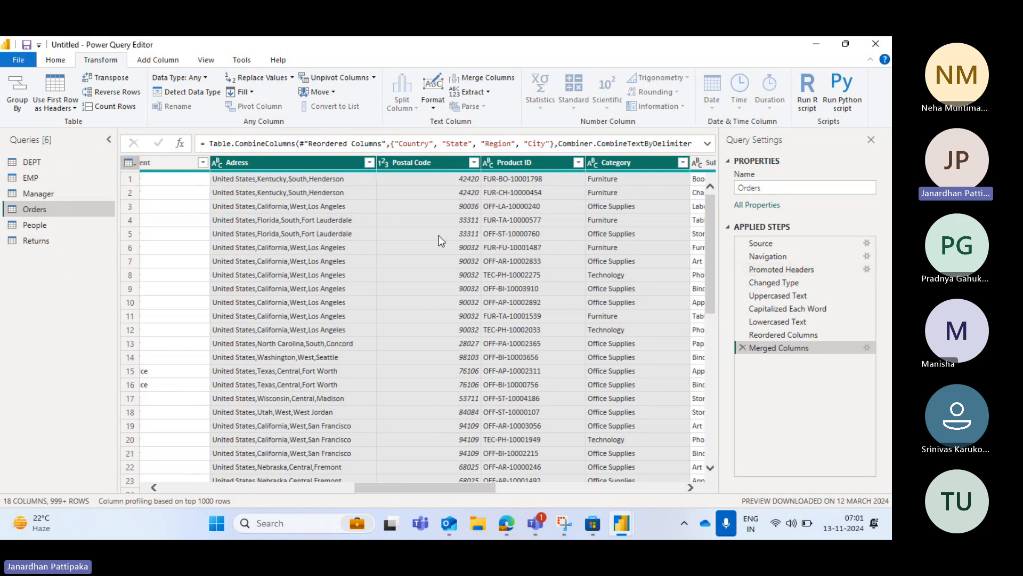
pyautogui.click(299, 160)
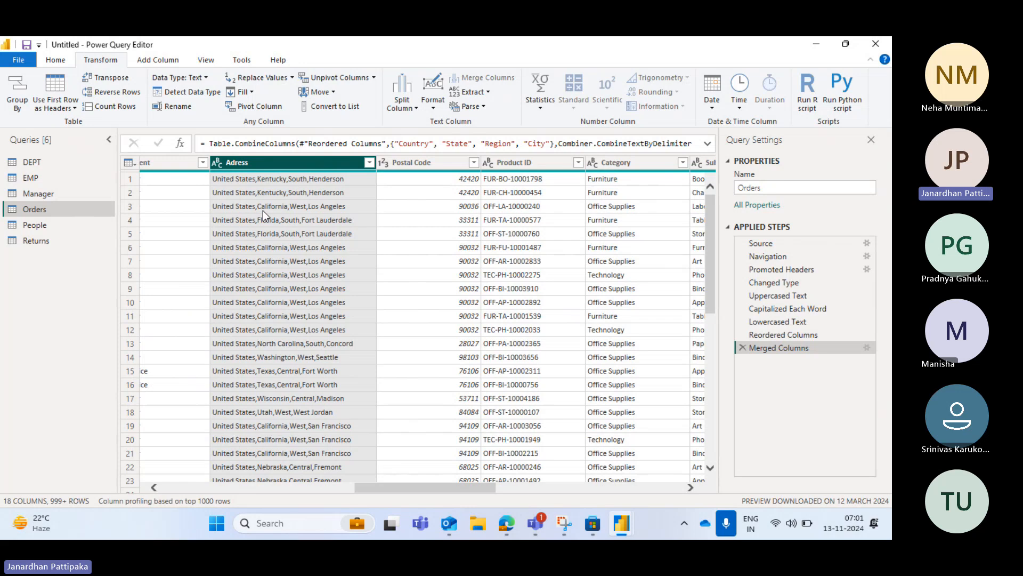
pyautogui.click(417, 109)
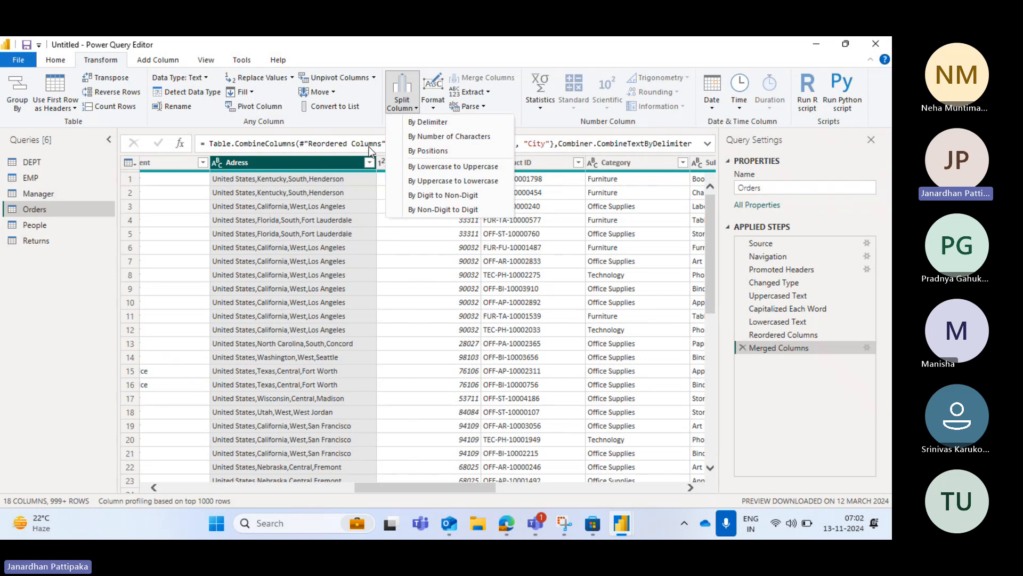
pyautogui.click(430, 124)
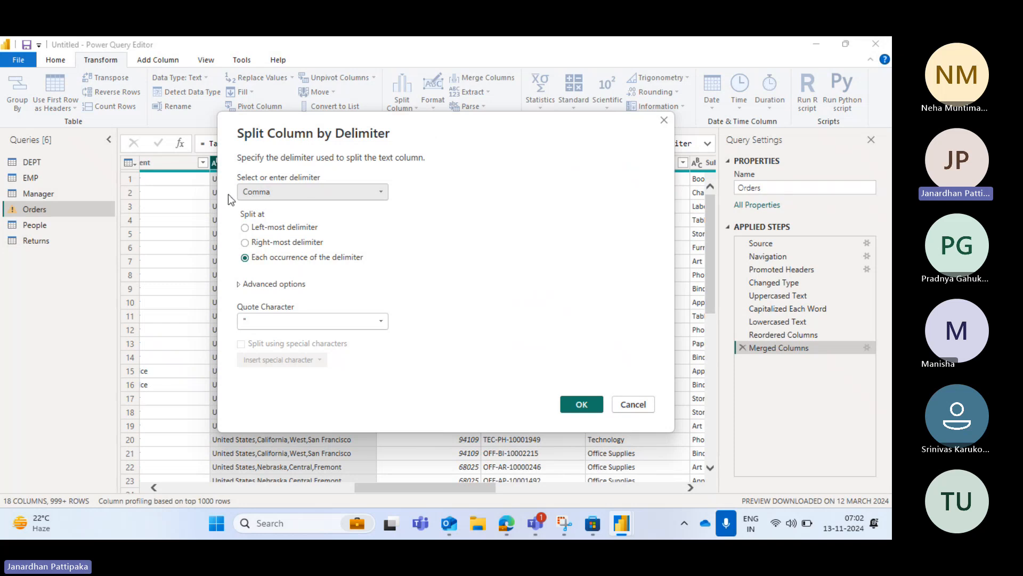
pyautogui.moveTo(462, 142); pyautogui.dragTo(580, 189)
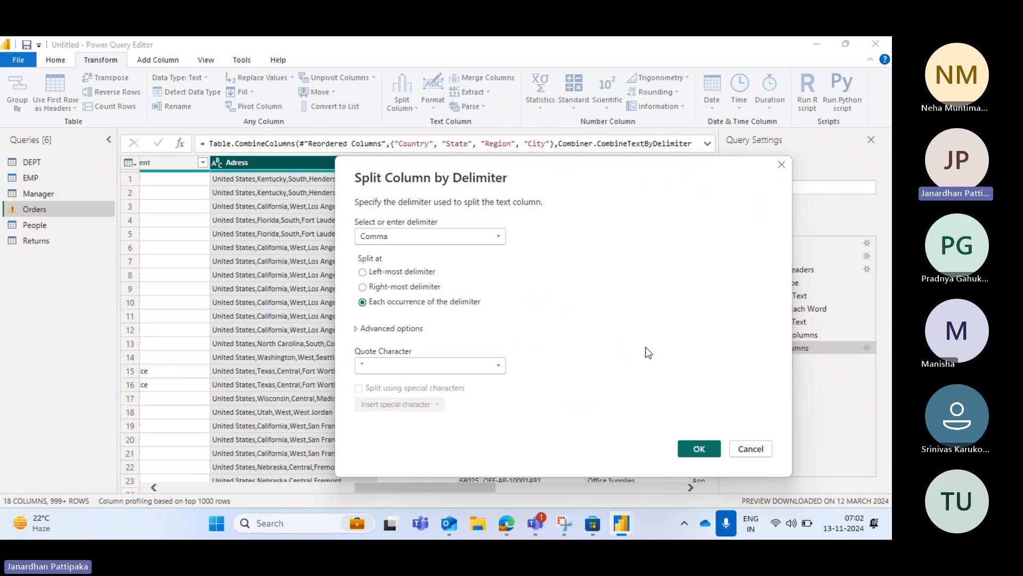
pyautogui.click(699, 448)
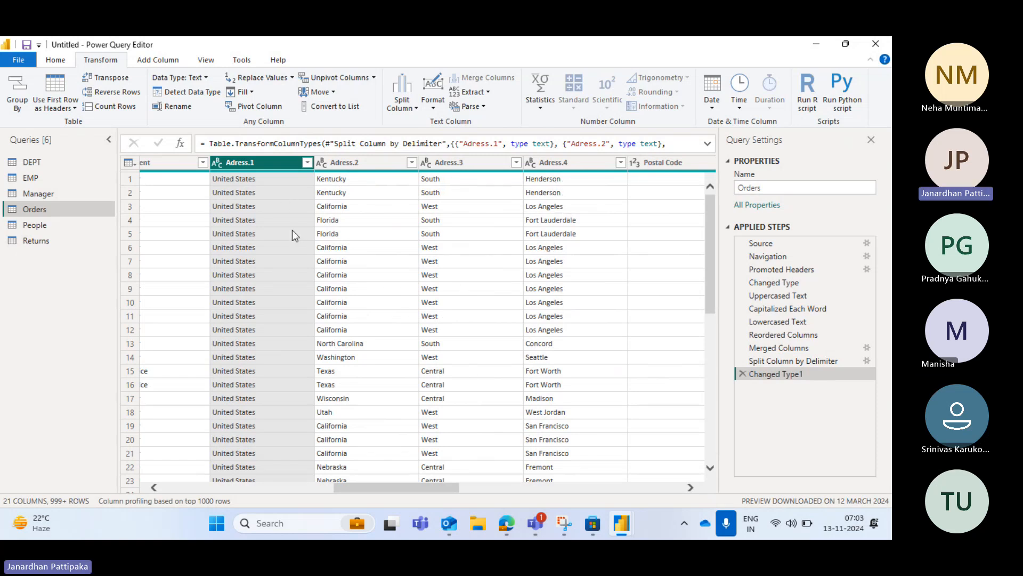
# Compare the Orders data at the Merged Columns and Split Column by Delimiter steps
pyautogui.click(777, 362)
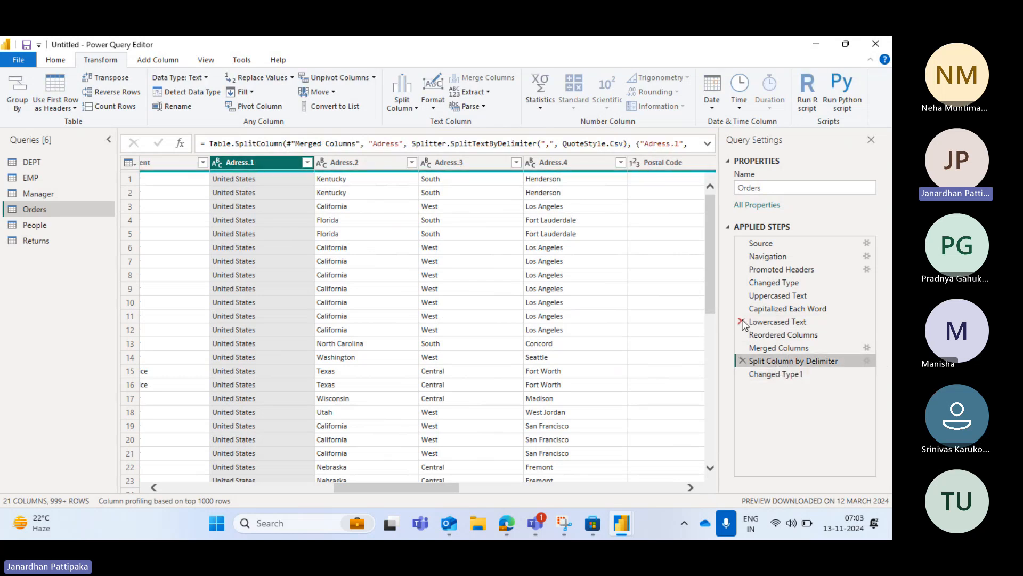
pyautogui.click(775, 349)
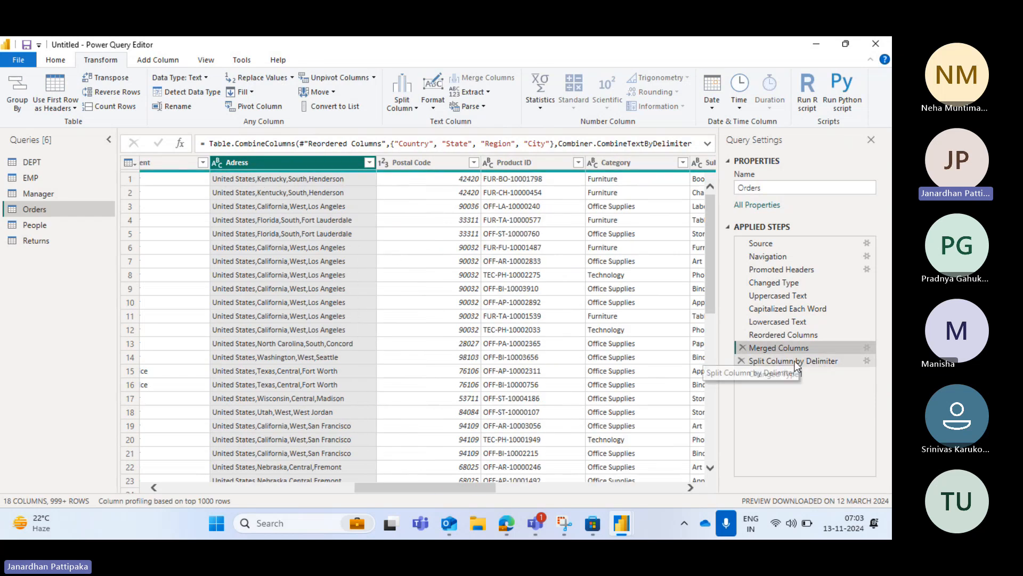
pyautogui.click(781, 361)
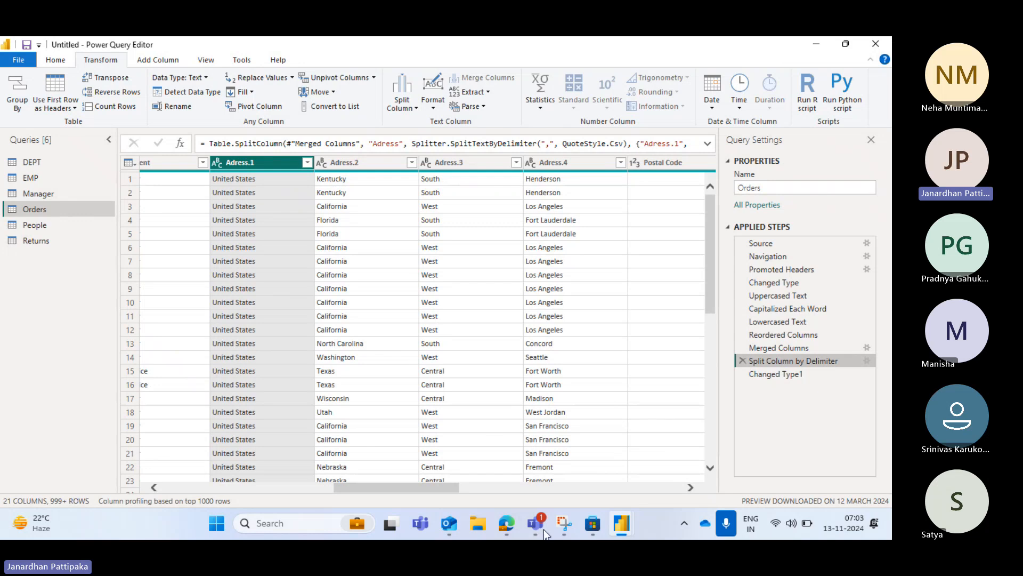
# Switch to the Microsoft Teams meeting window and leave the meeting
pyautogui.moveTo(544, 530)
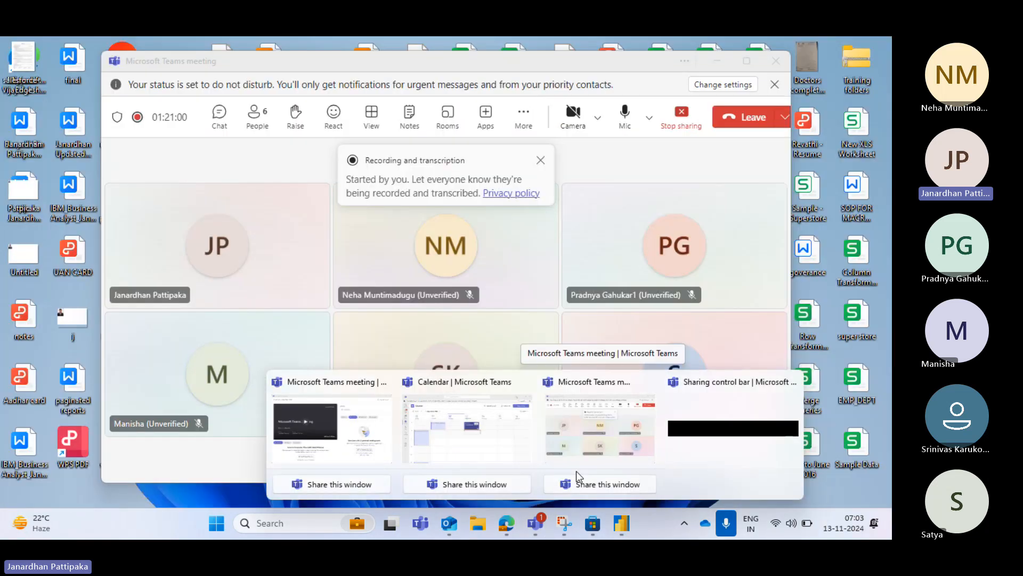
pyautogui.click(577, 471)
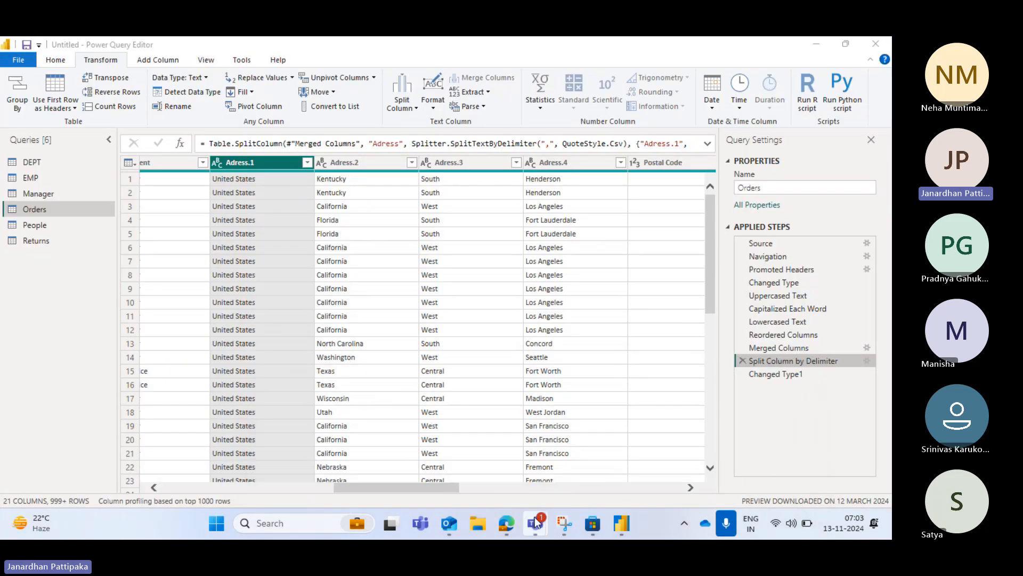
pyautogui.moveTo(536, 523)
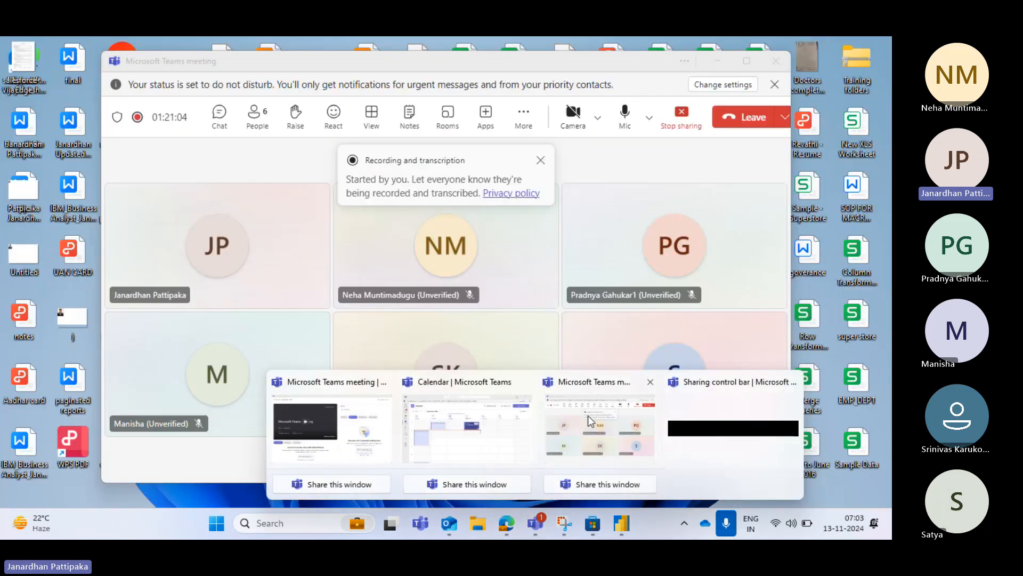
pyautogui.click(588, 414)
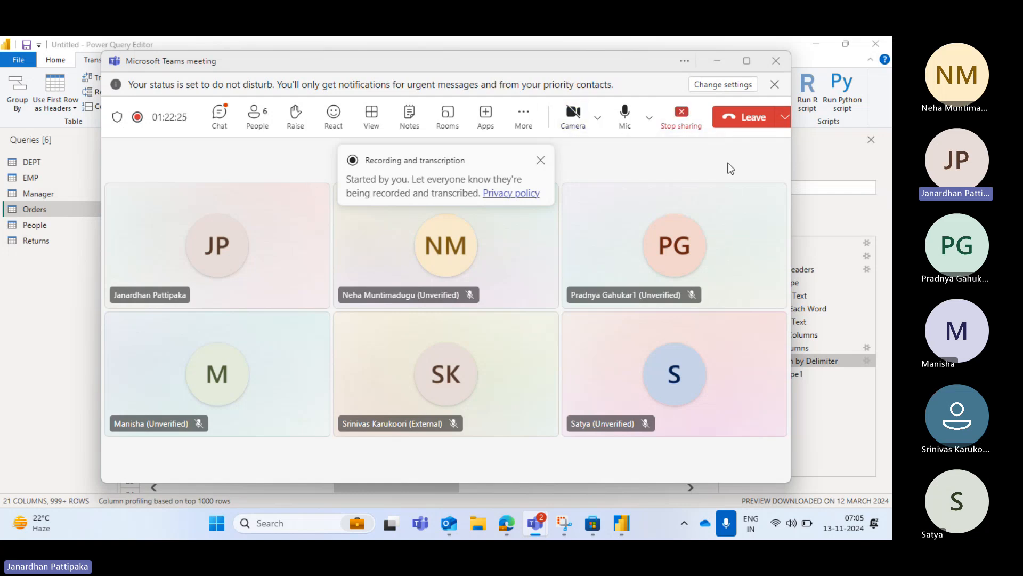
pyautogui.click(745, 122)
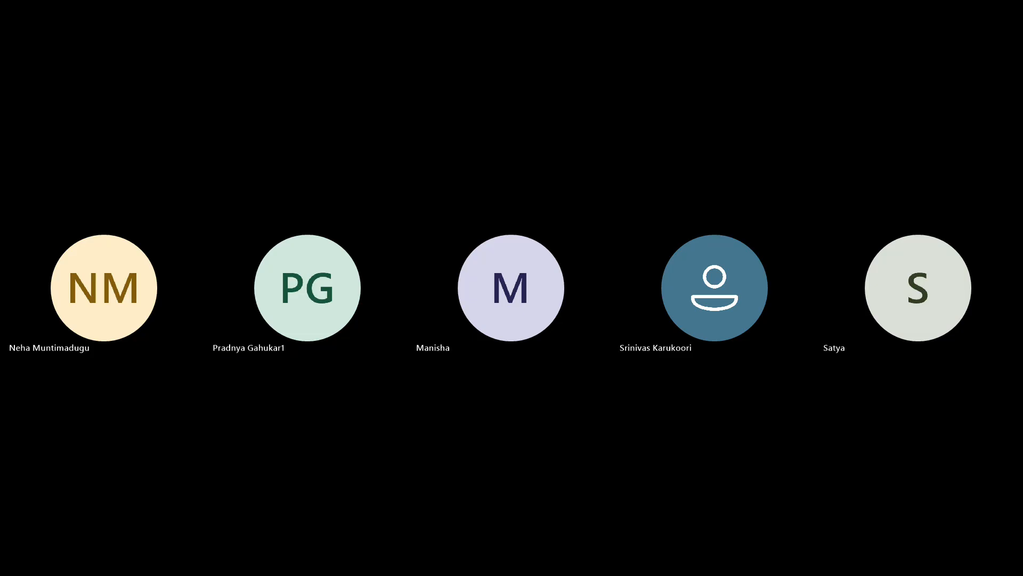